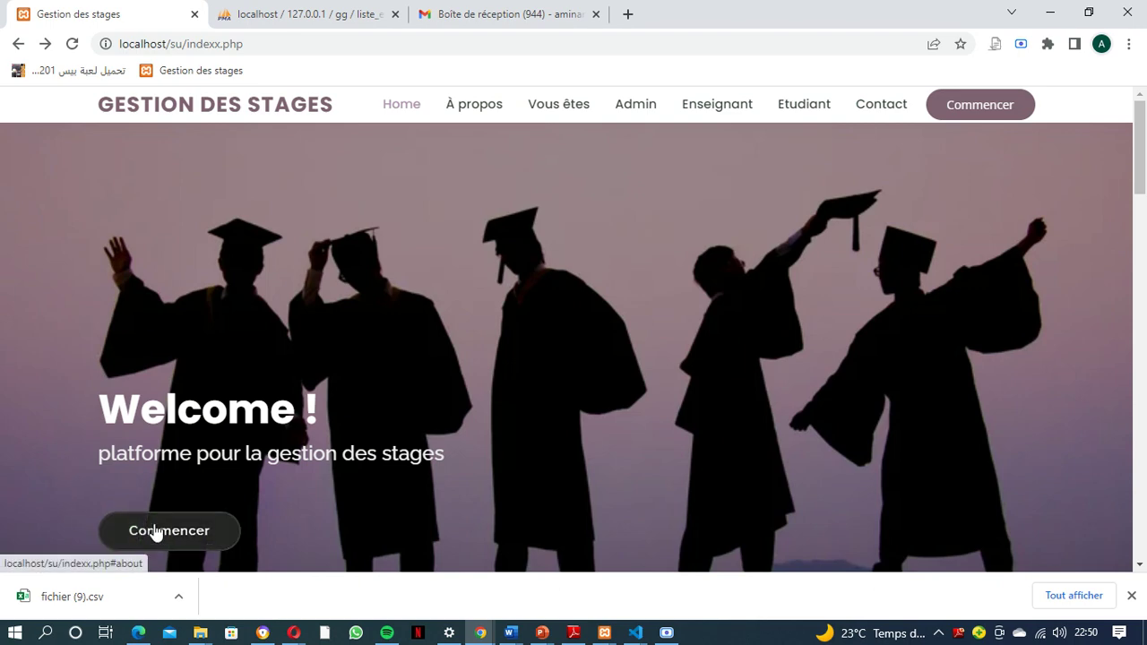
View the À propos and Vous êtes sections, then scroll down to the Contactez-nous form
click(480, 109)
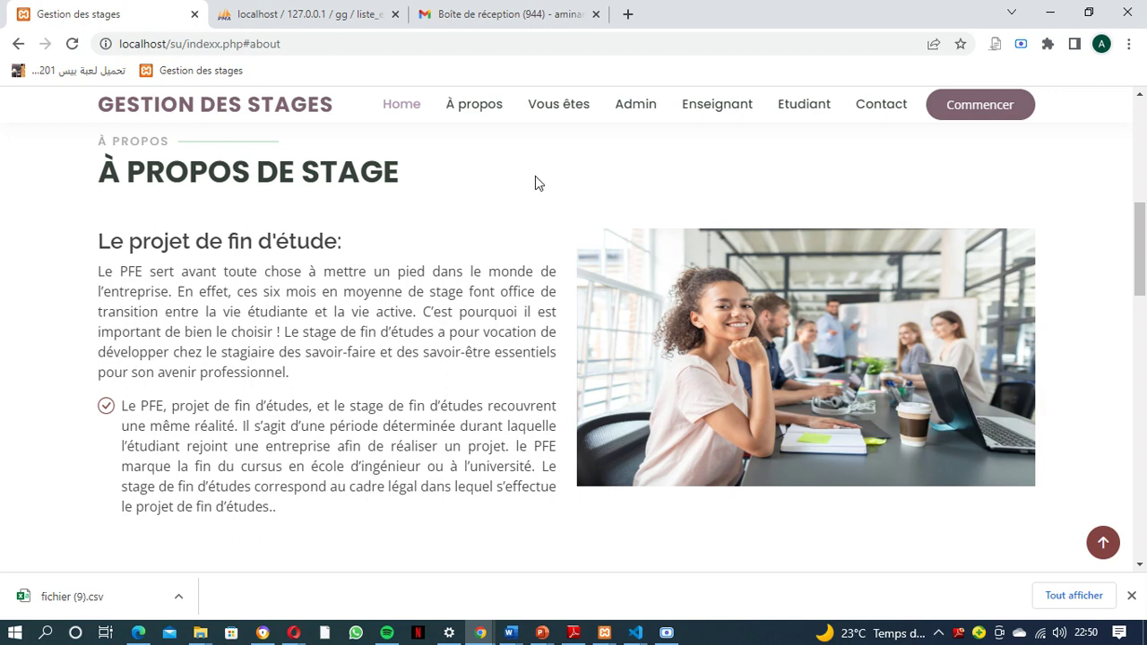
click(558, 108)
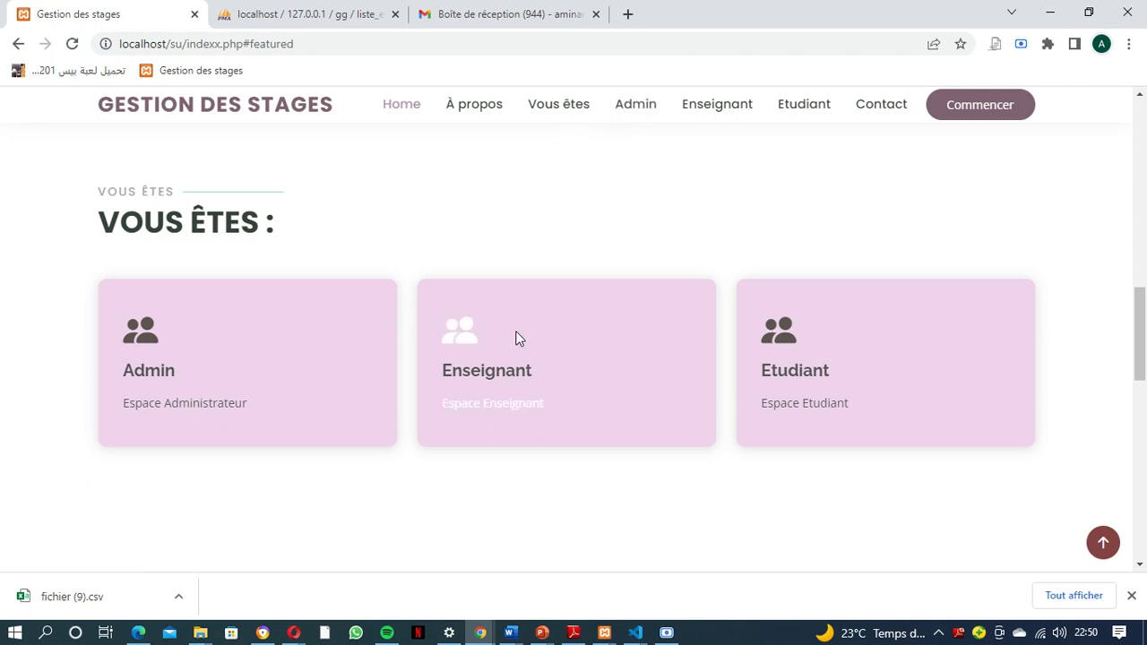
scroll(463, 424, down, 5)
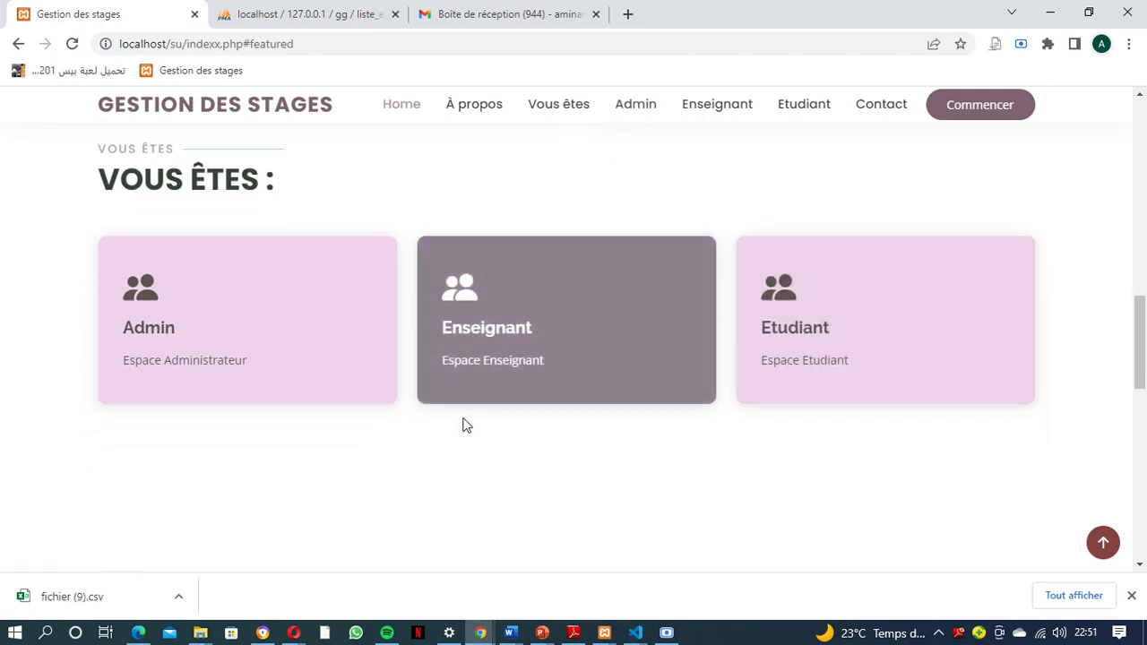
scroll(463, 425, down, 1)
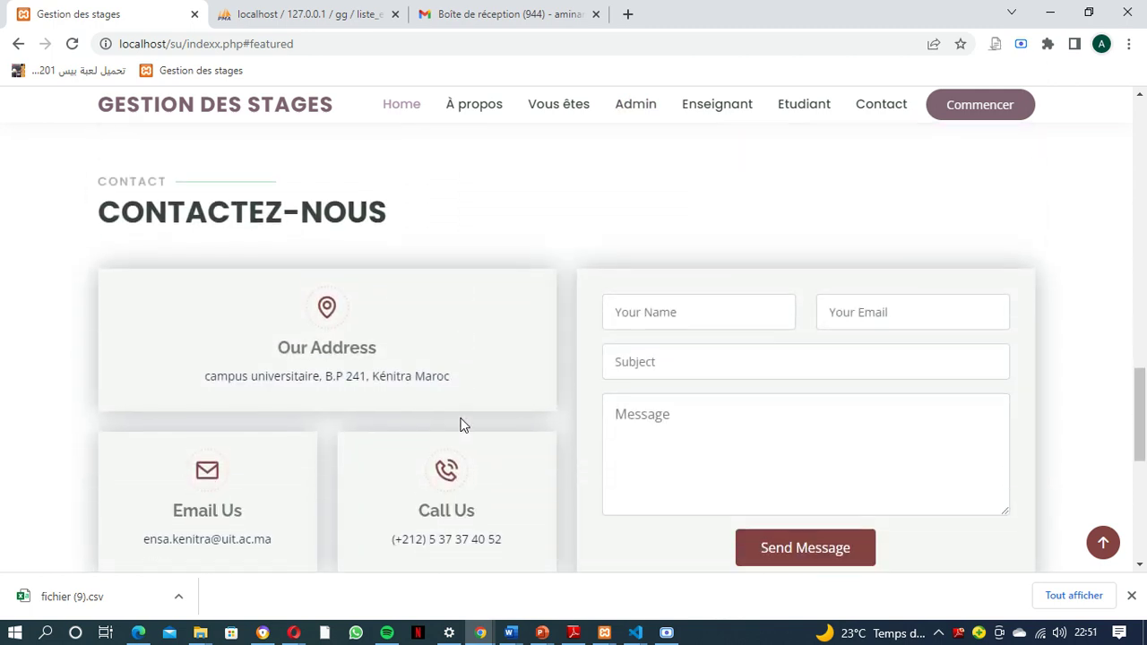
scroll(460, 425, down, 1)
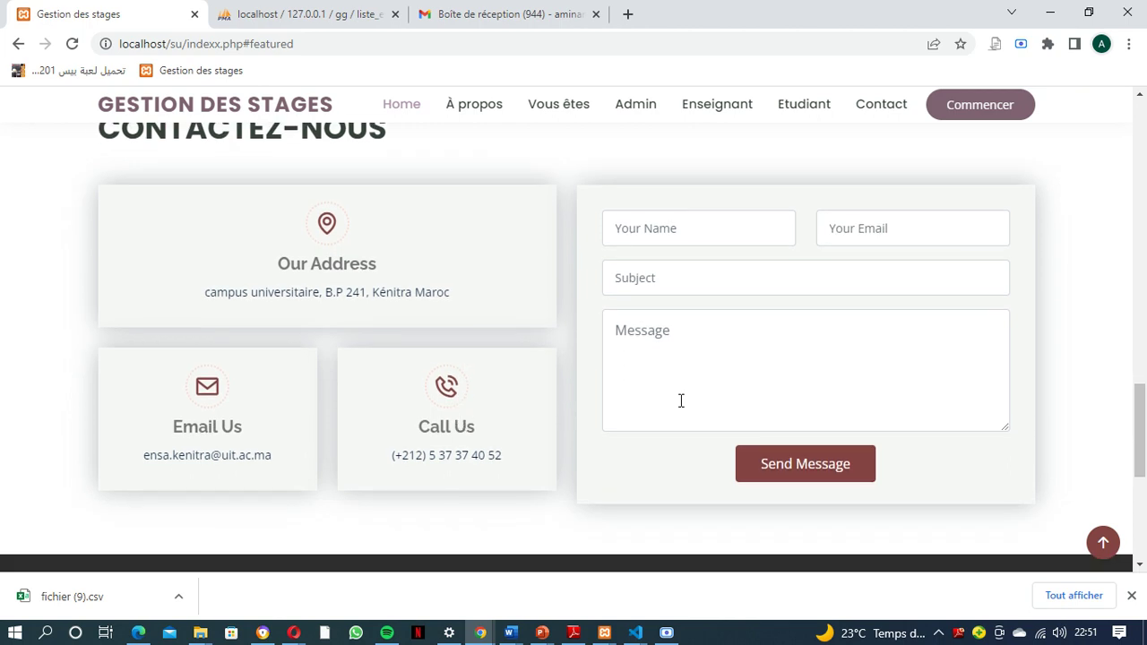
Send the contact form with autofilled name and e-mail, subject 'stage' and a short greeting
click(660, 230)
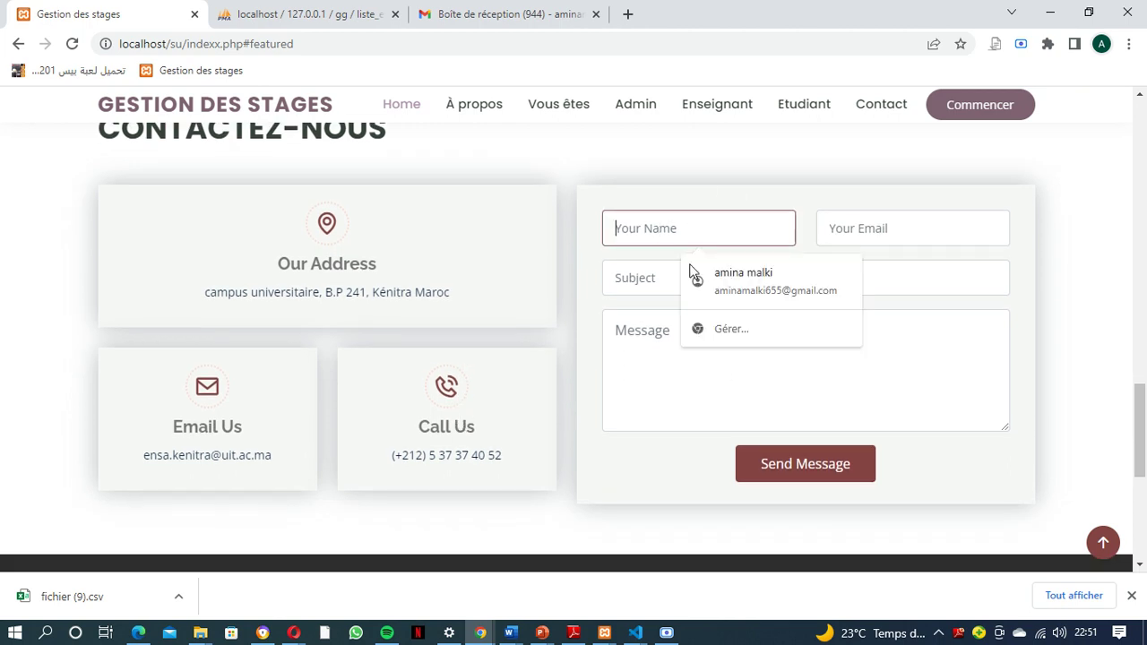
click(730, 287)
click(691, 274)
click(700, 323)
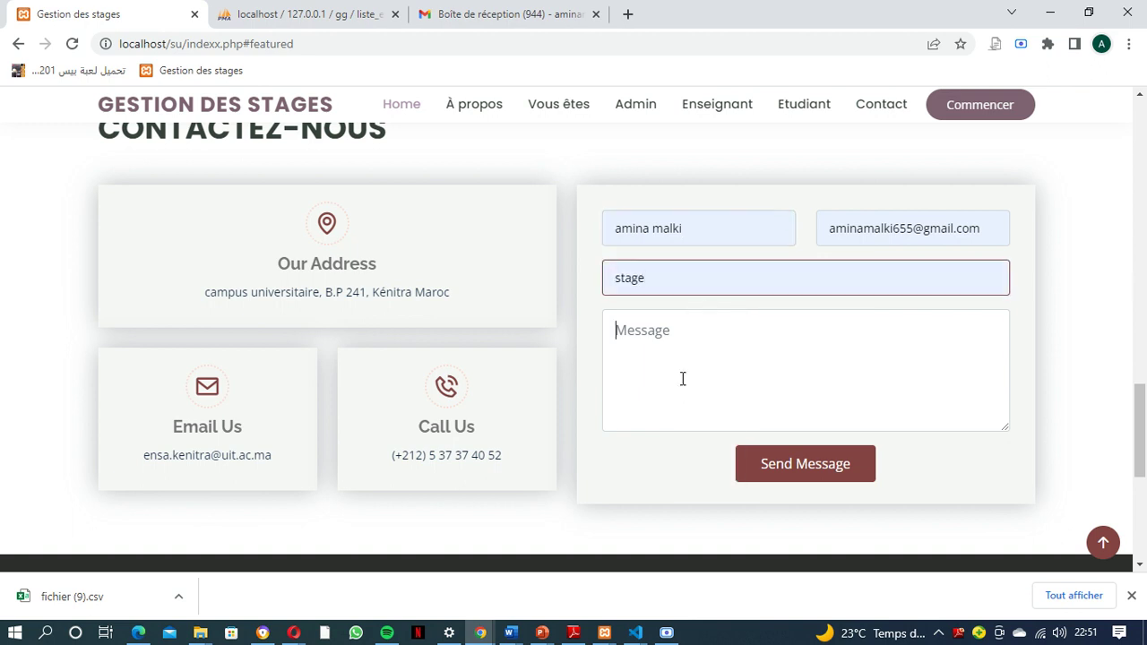
text(H)
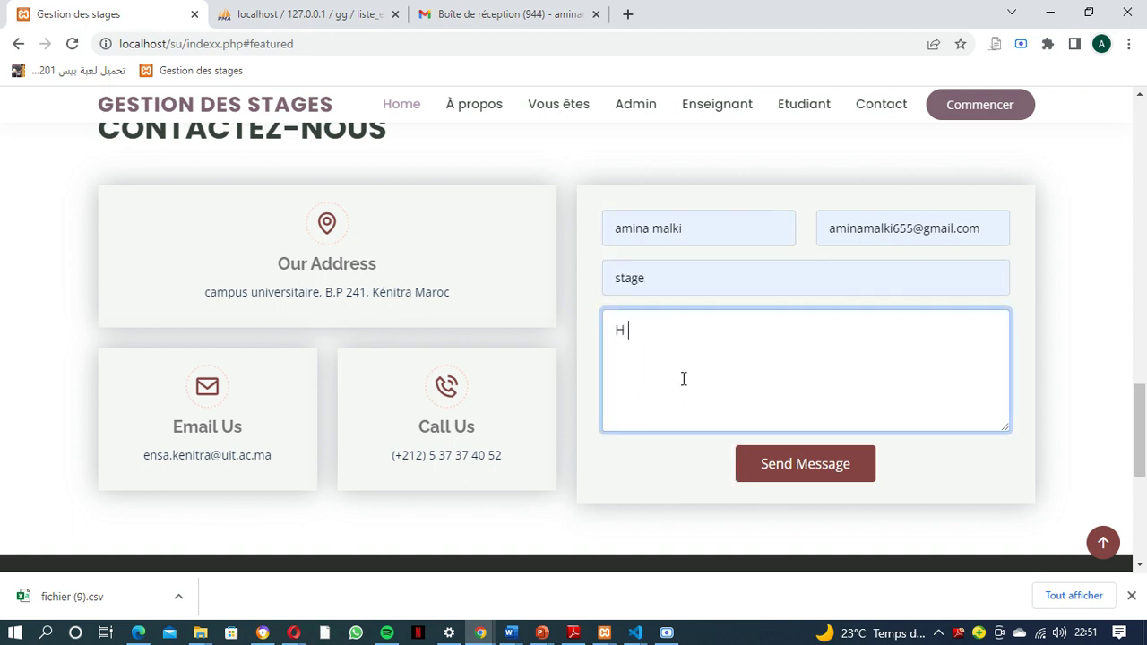
key(Caps_Lock)
text(i amina)
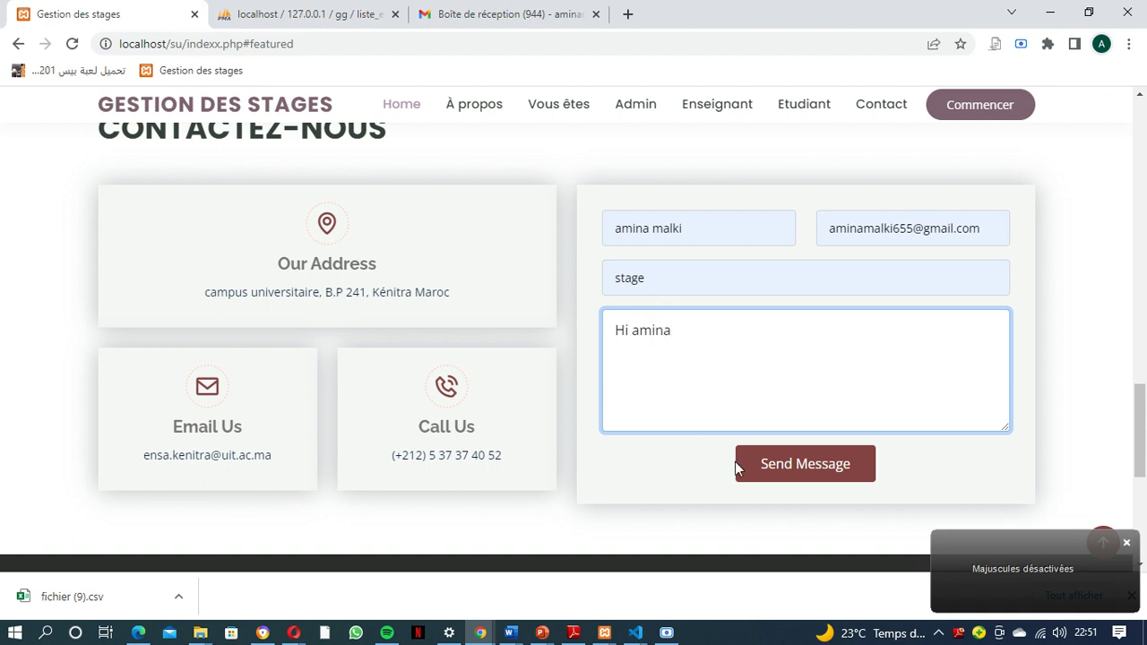
click(803, 465)
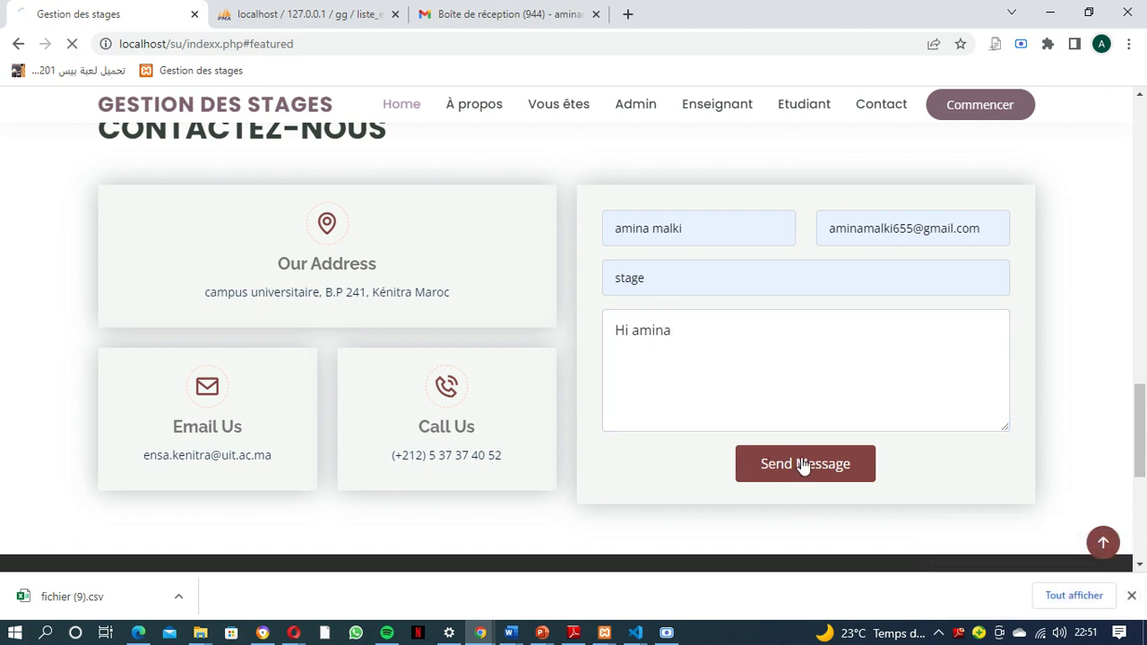
Switch to the Gmail tab to look for the sent message
scroll(804, 464, down, 2)
scroll(802, 462, down, 1)
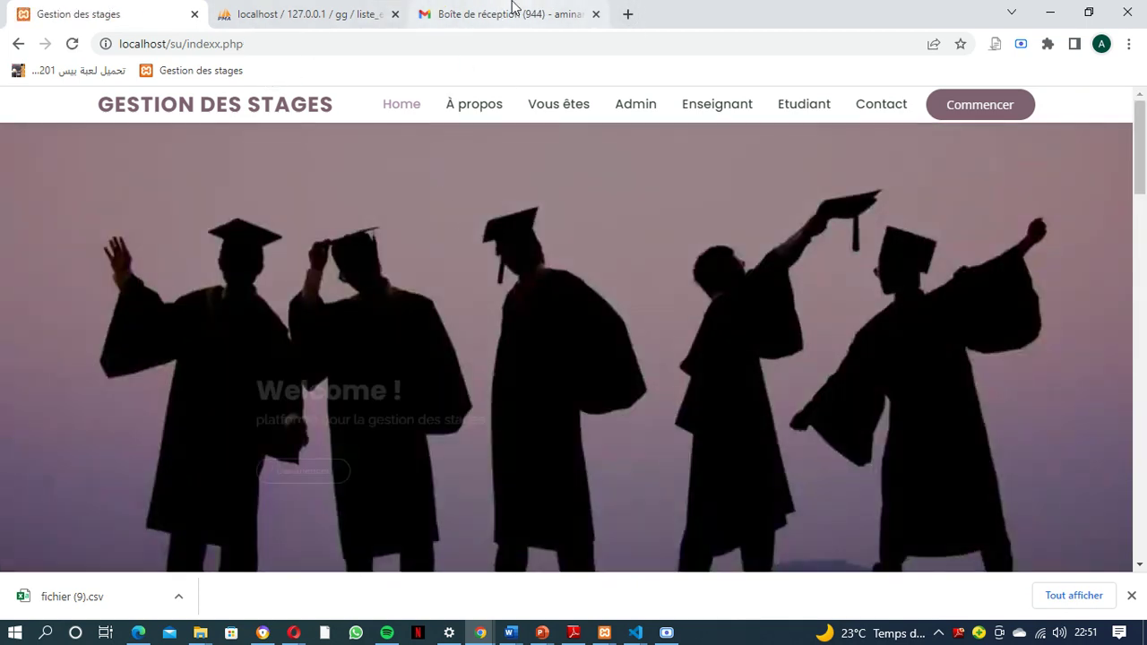
click(514, 13)
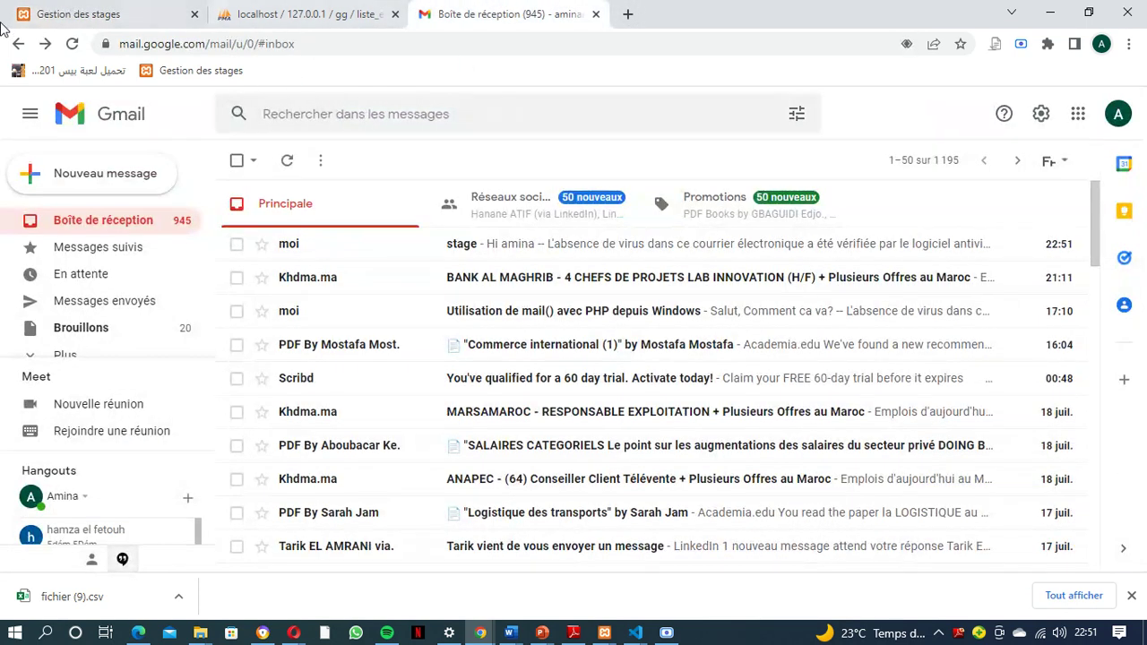
Open the 'stage' e-mail in Gmail, then return to the Gestion des stages tab
click(420, 254)
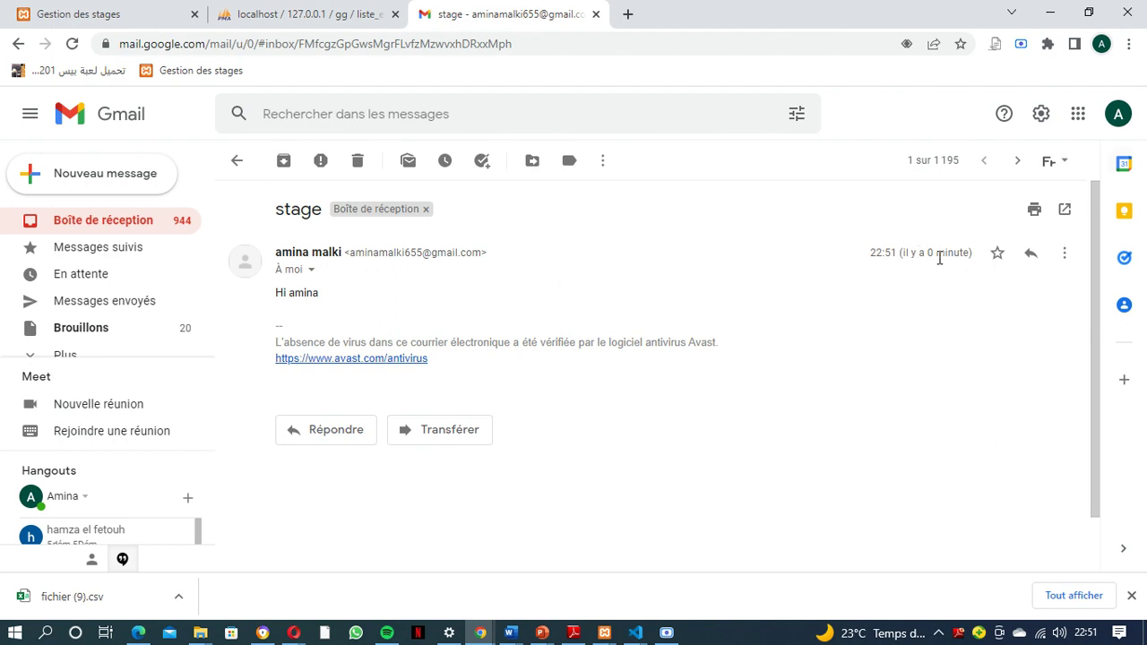
click(53, 11)
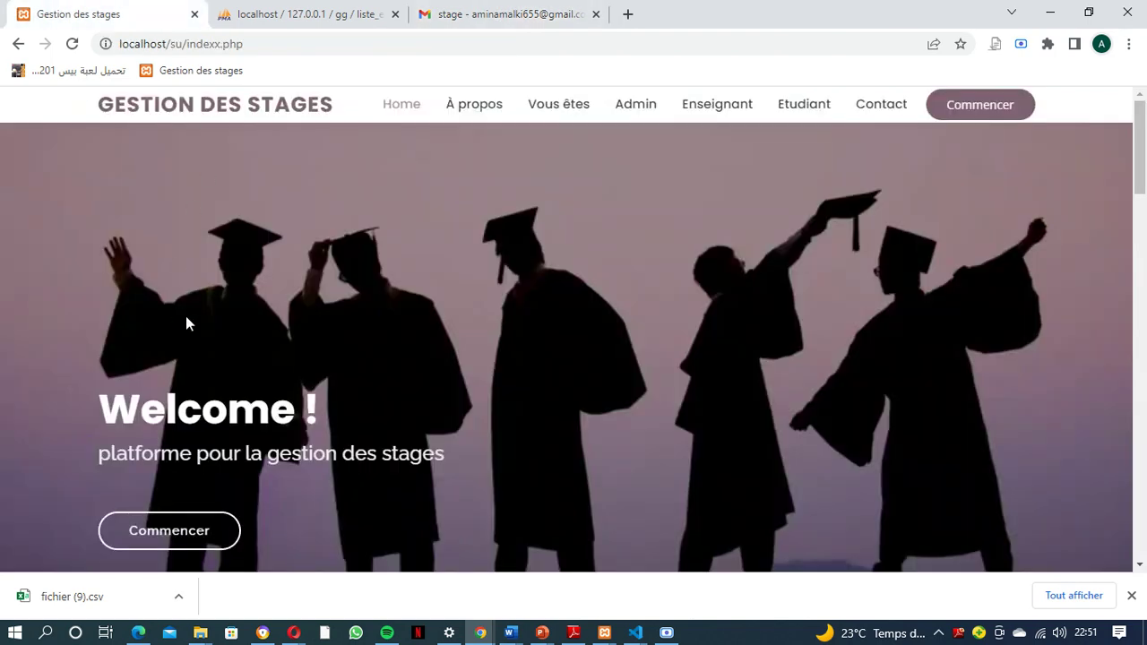
Browse down the homepage and open the Etudiant login page
scroll(488, 324, down, 15)
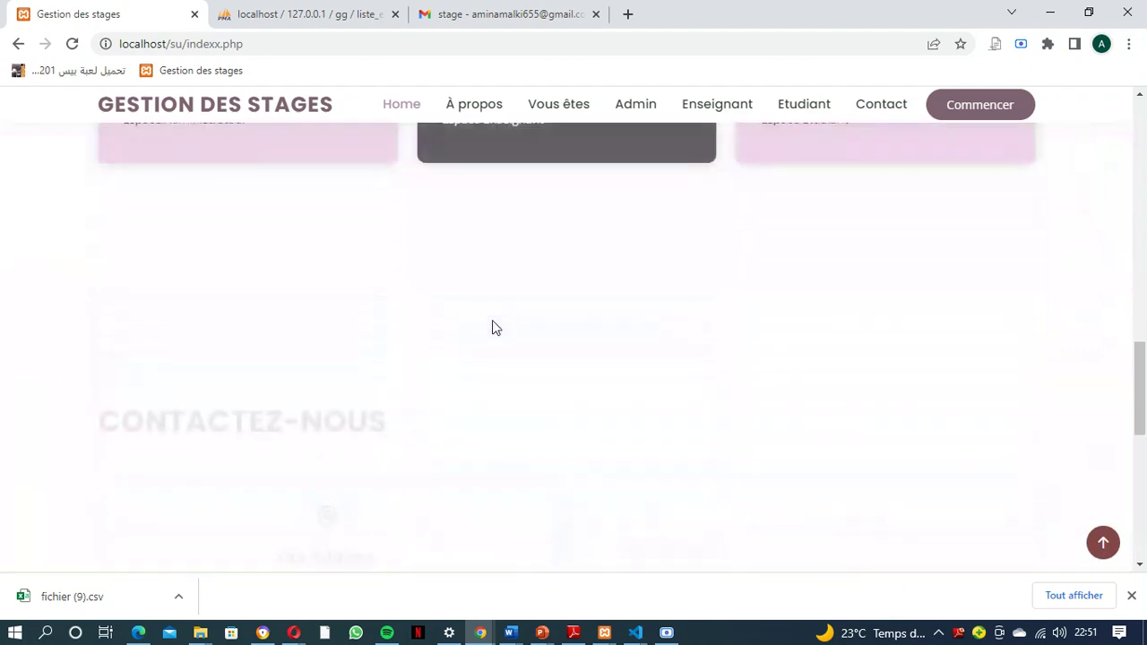
scroll(492, 328, down, 5)
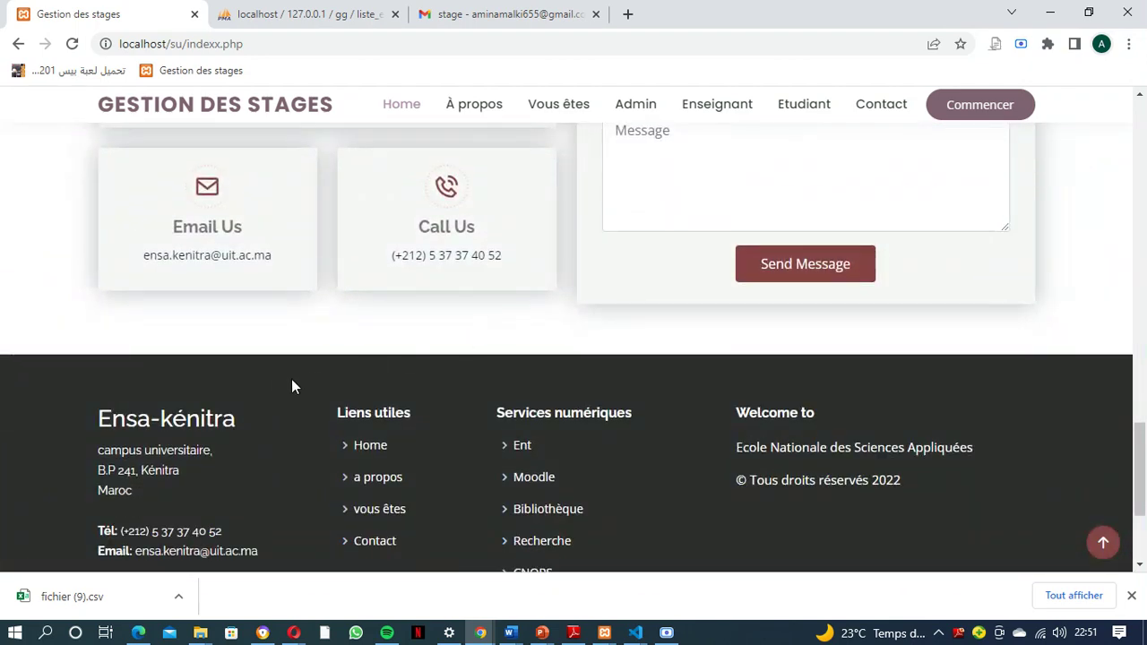
scroll(275, 380, down, 1)
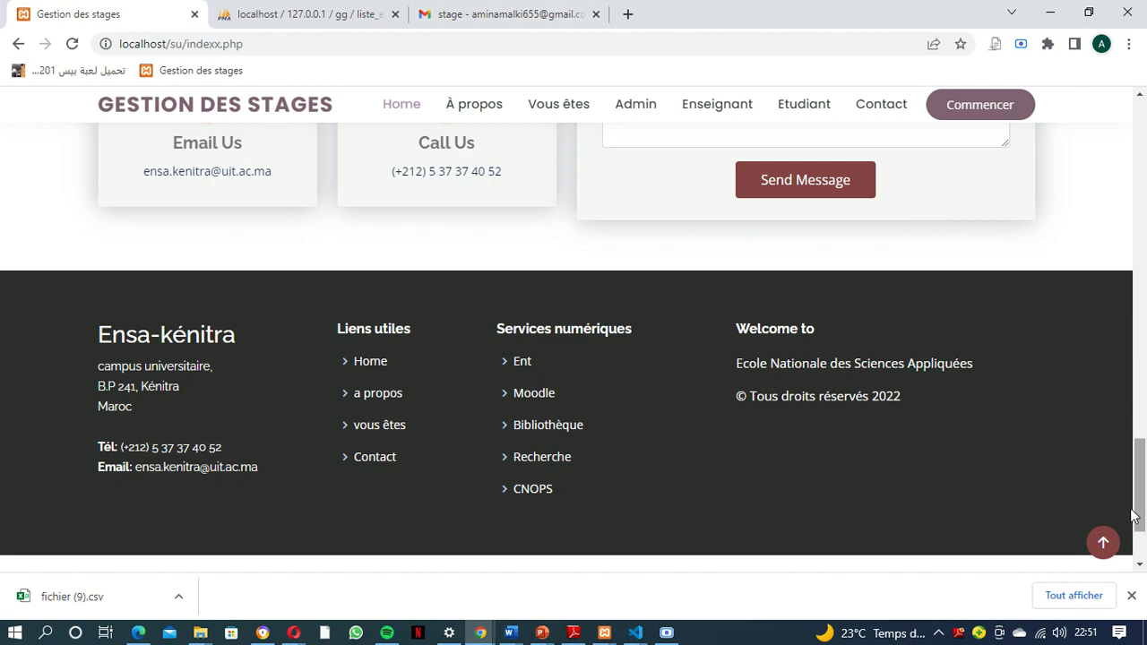
click(1103, 543)
scroll(732, 448, down, 8)
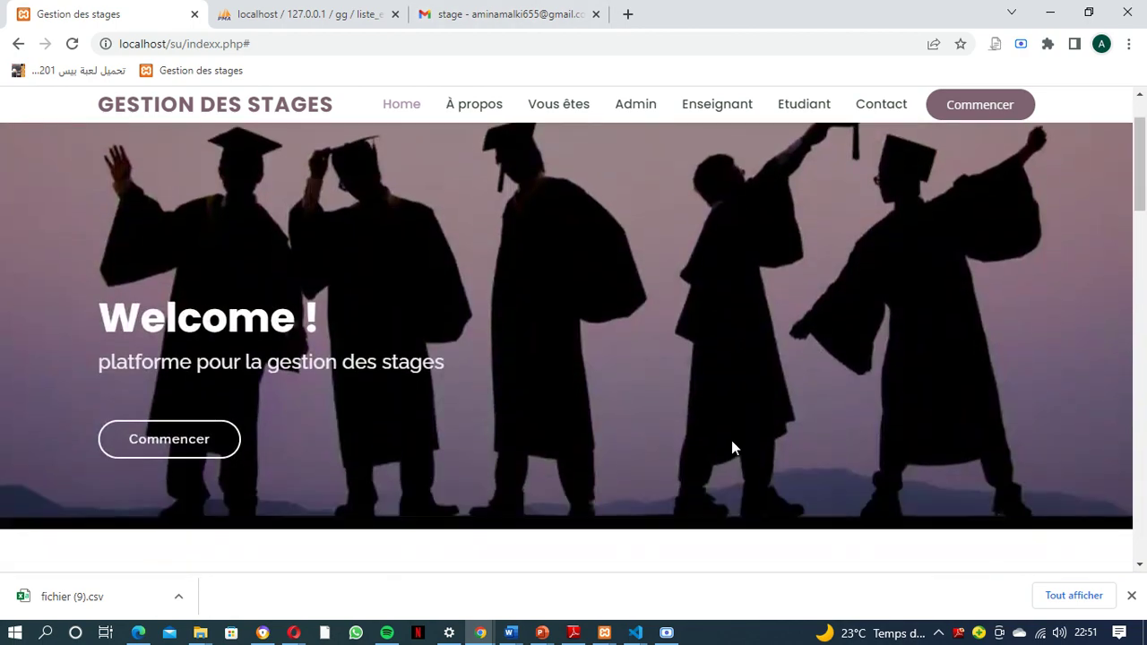
scroll(732, 445, down, 4)
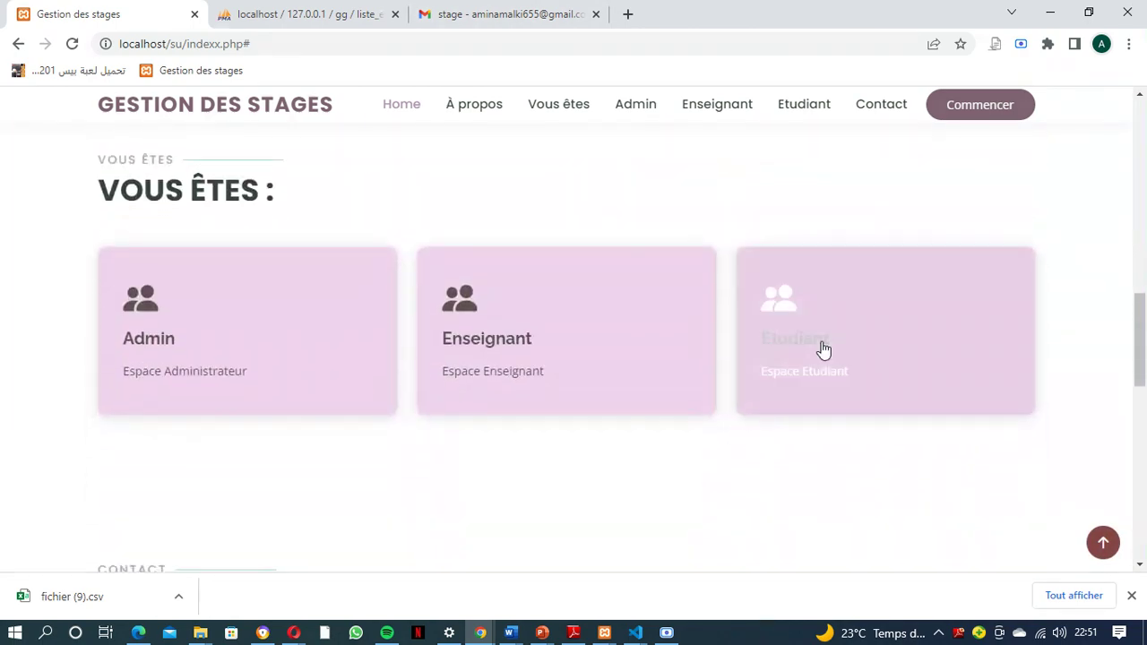
click(816, 336)
Sign in to the student space with the saved student e-mail and password
click(773, 350)
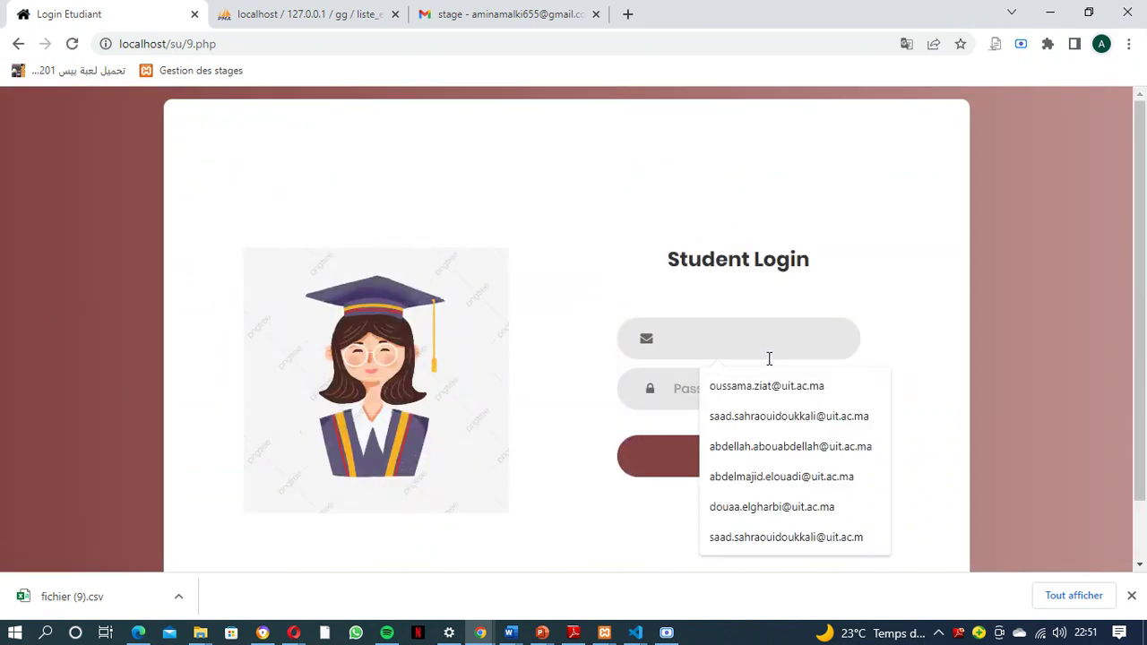
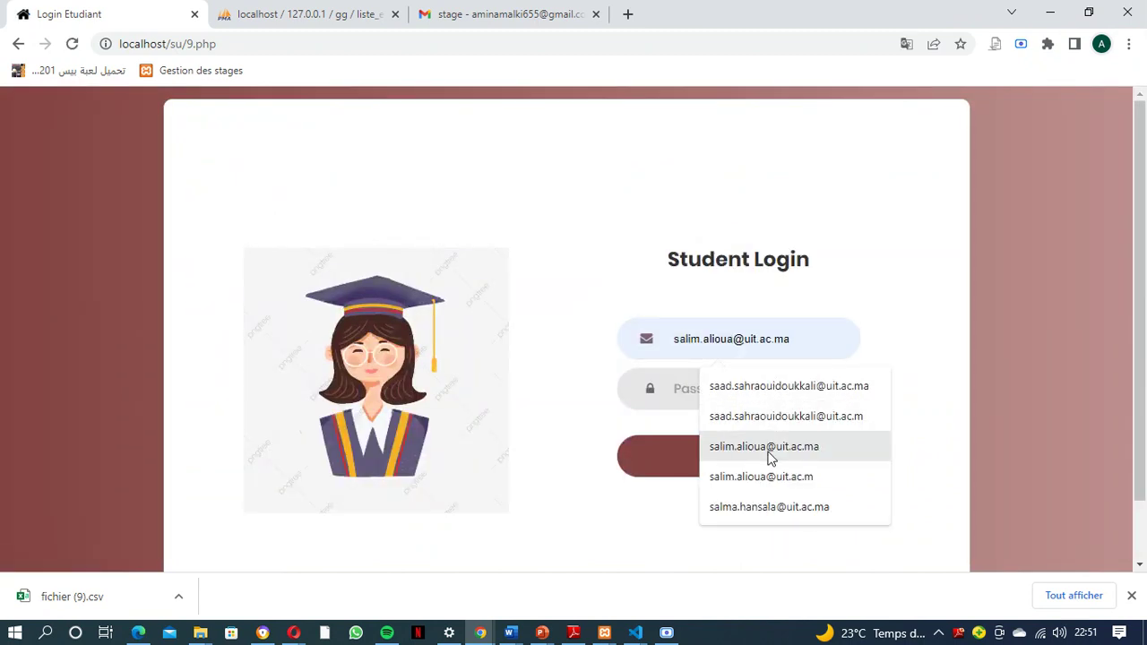
click(769, 448)
click(727, 391)
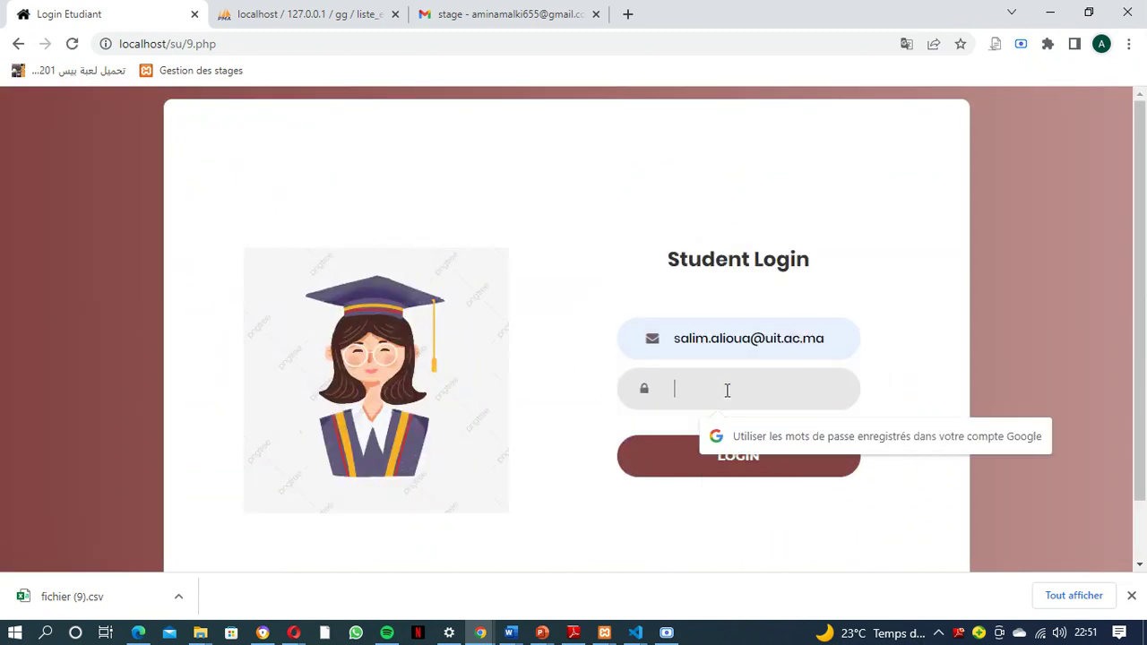
text(*)
key(Caps_Lock)
text(*****)
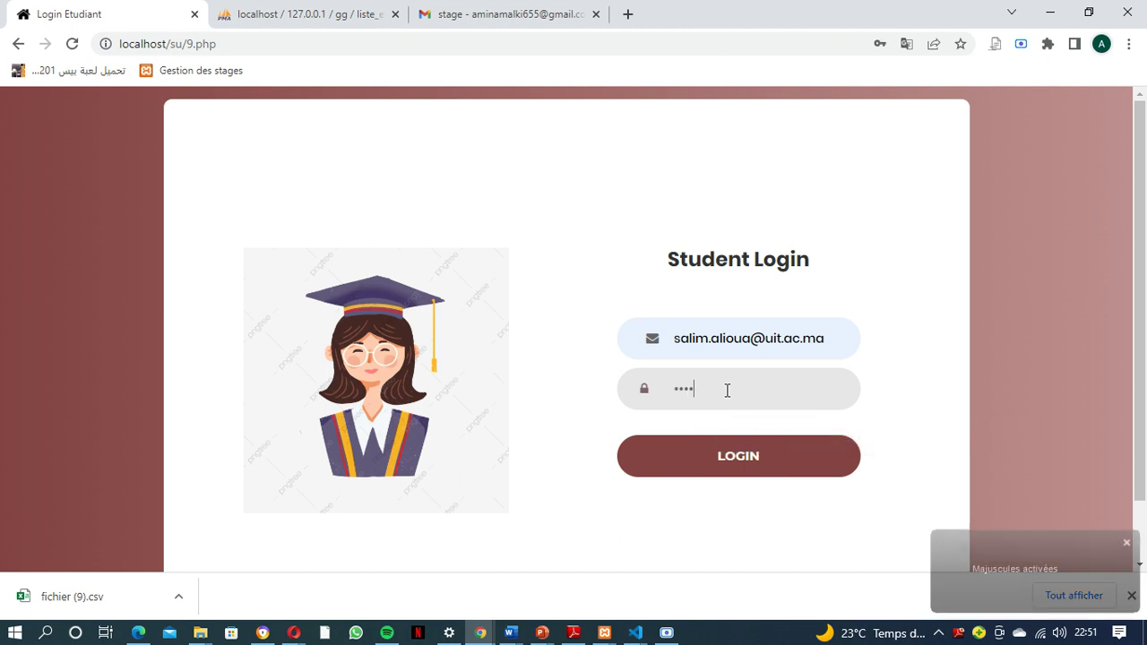
click(735, 453)
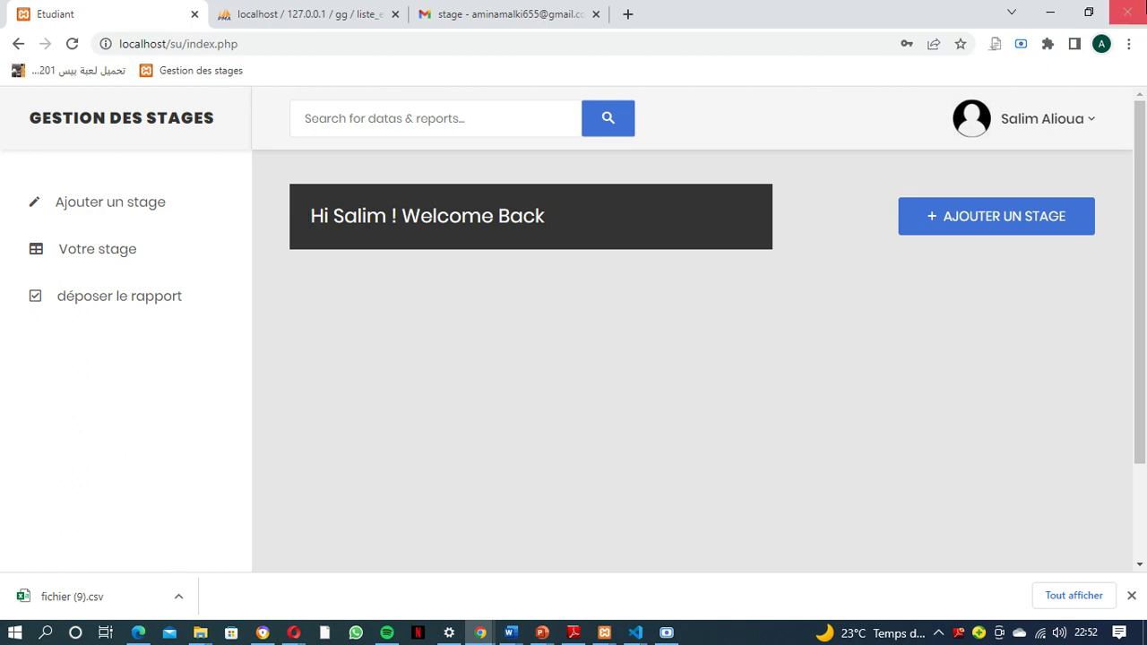
Replace the student's profile photo with the li picture, then open the password-change page
click(1068, 130)
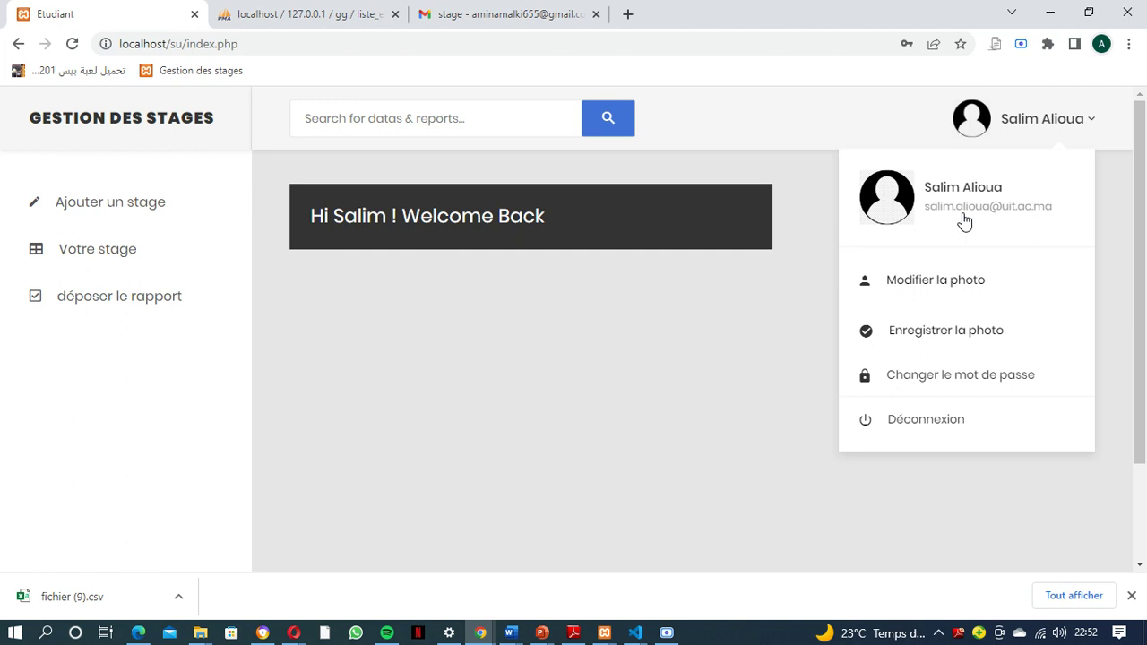
click(908, 274)
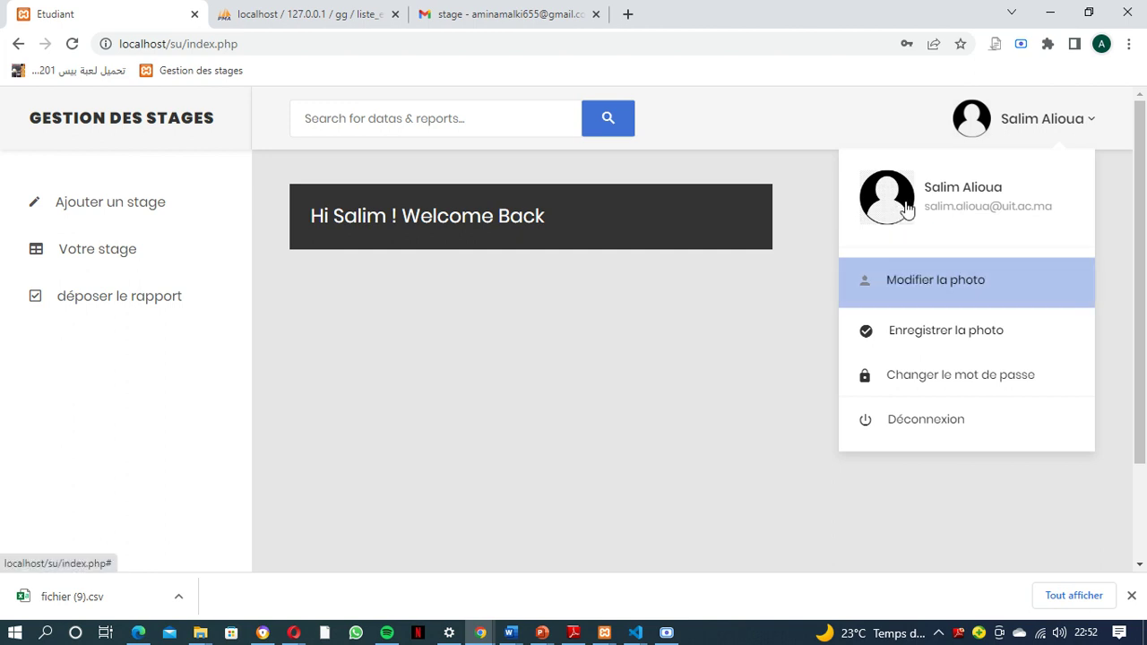
click(925, 279)
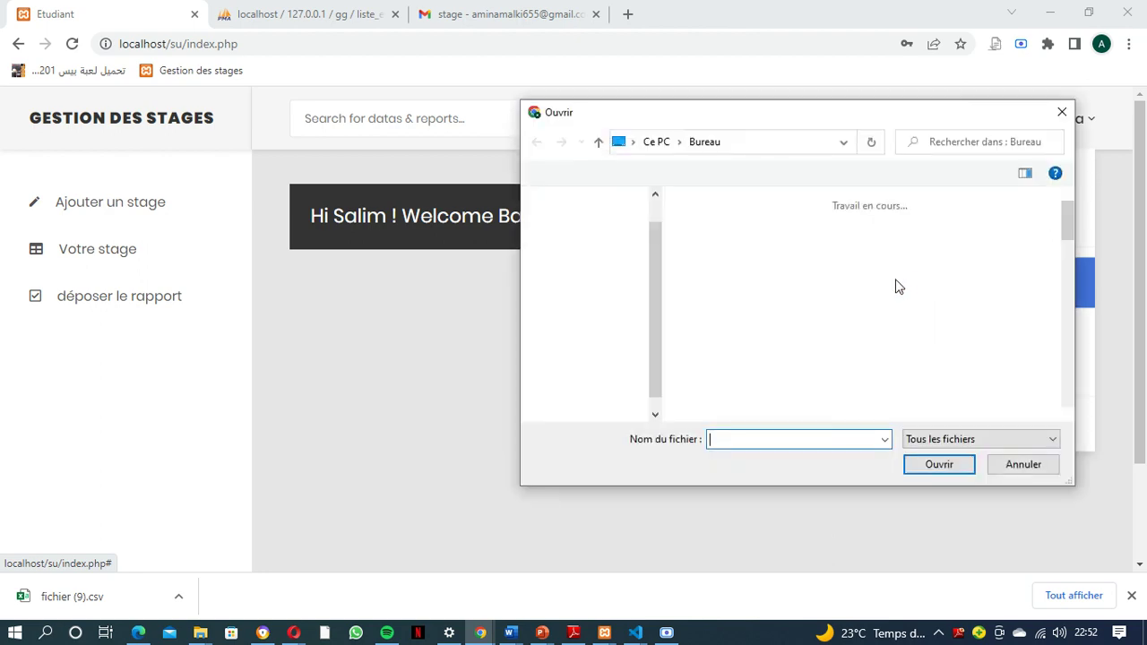
scroll(843, 324, down, 5)
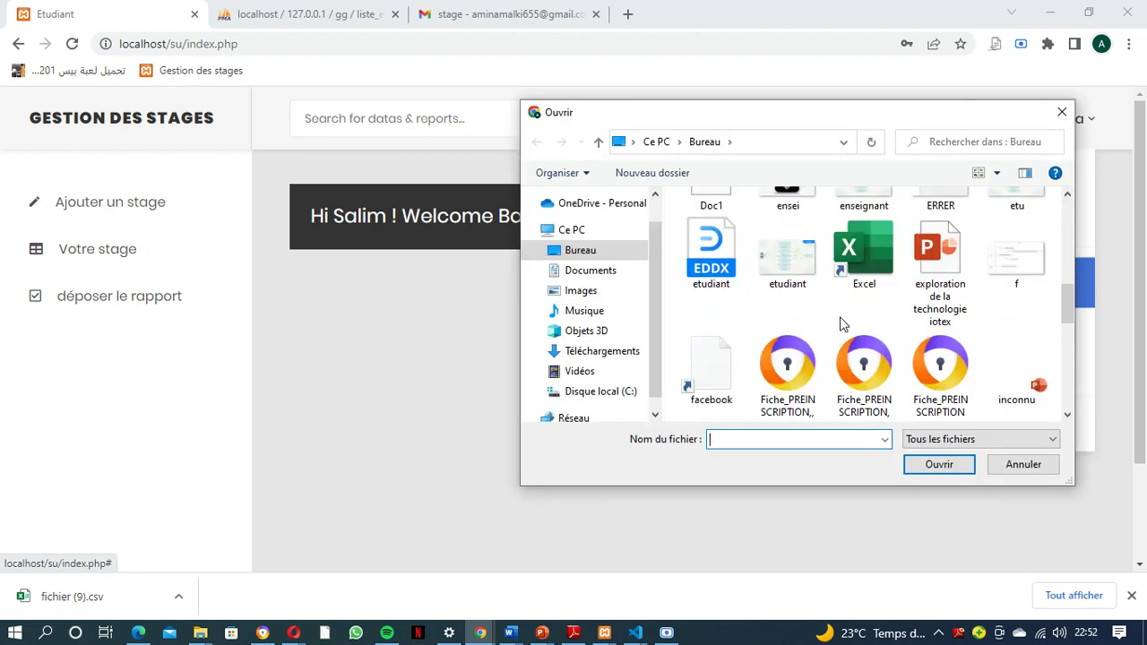
scroll(843, 324, up, 5)
click(788, 224)
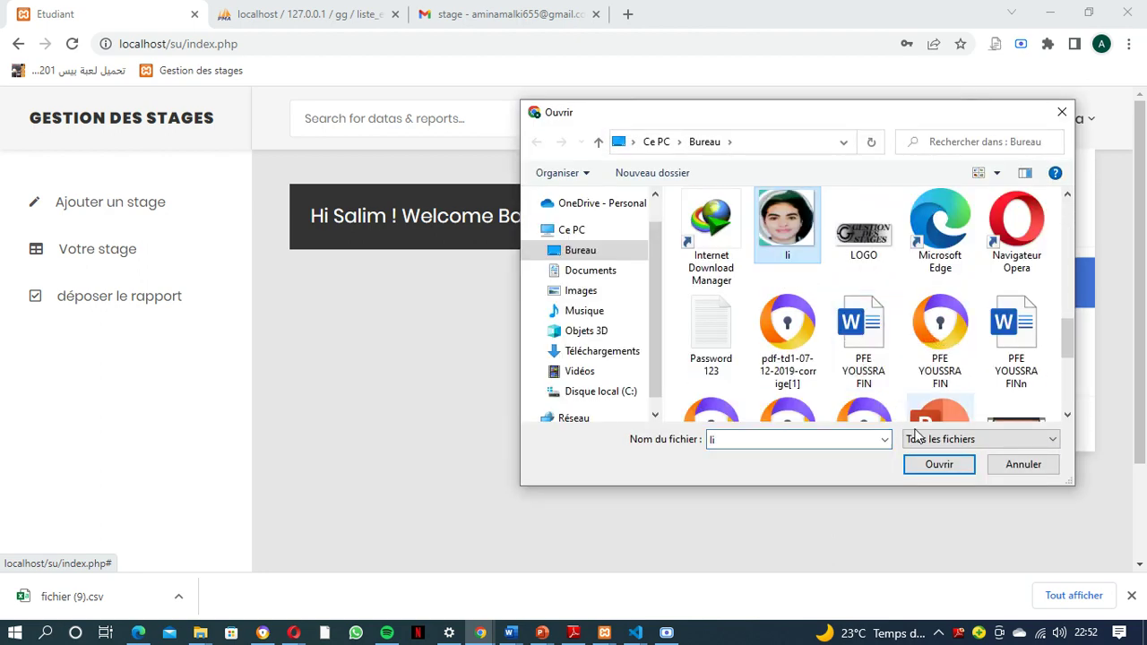
click(938, 464)
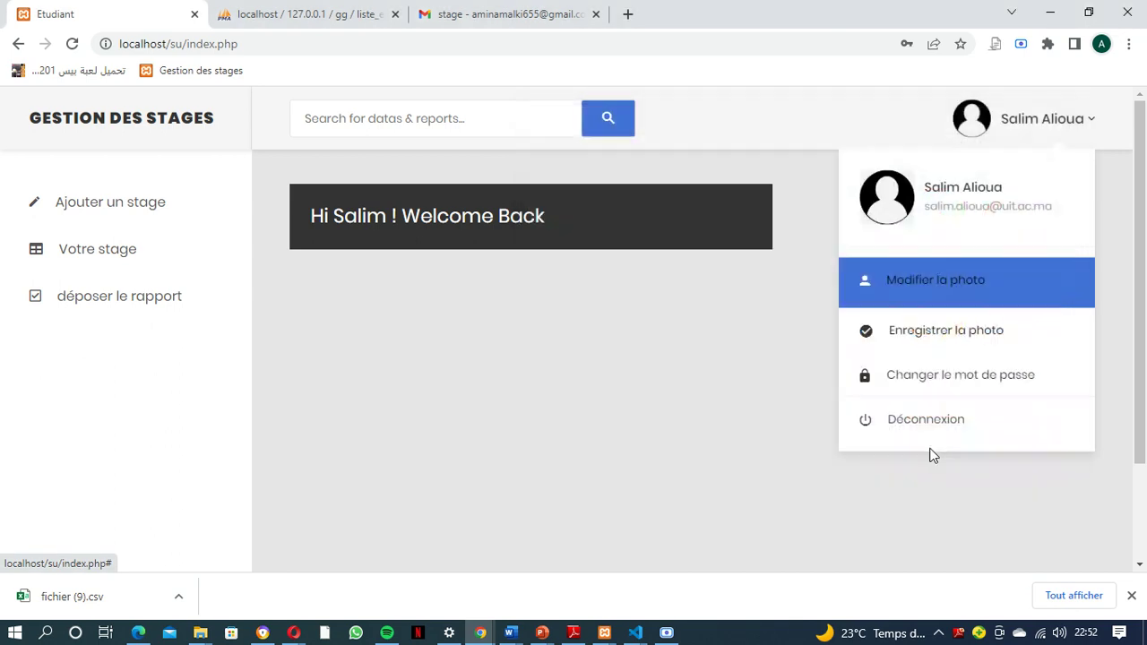
click(935, 337)
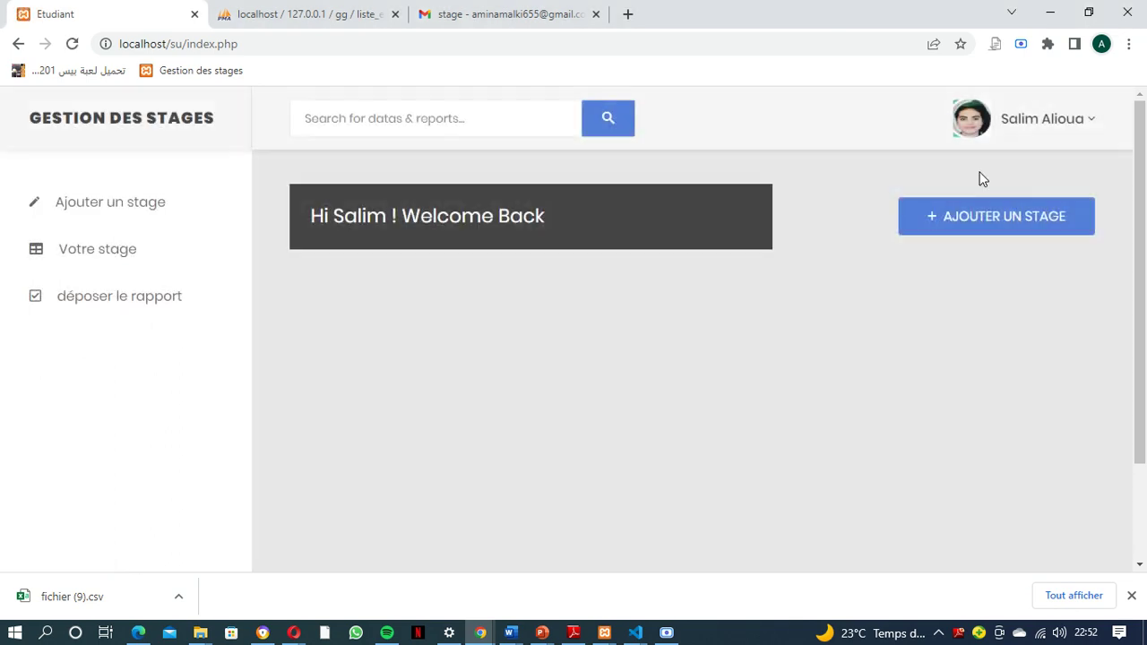
click(1088, 120)
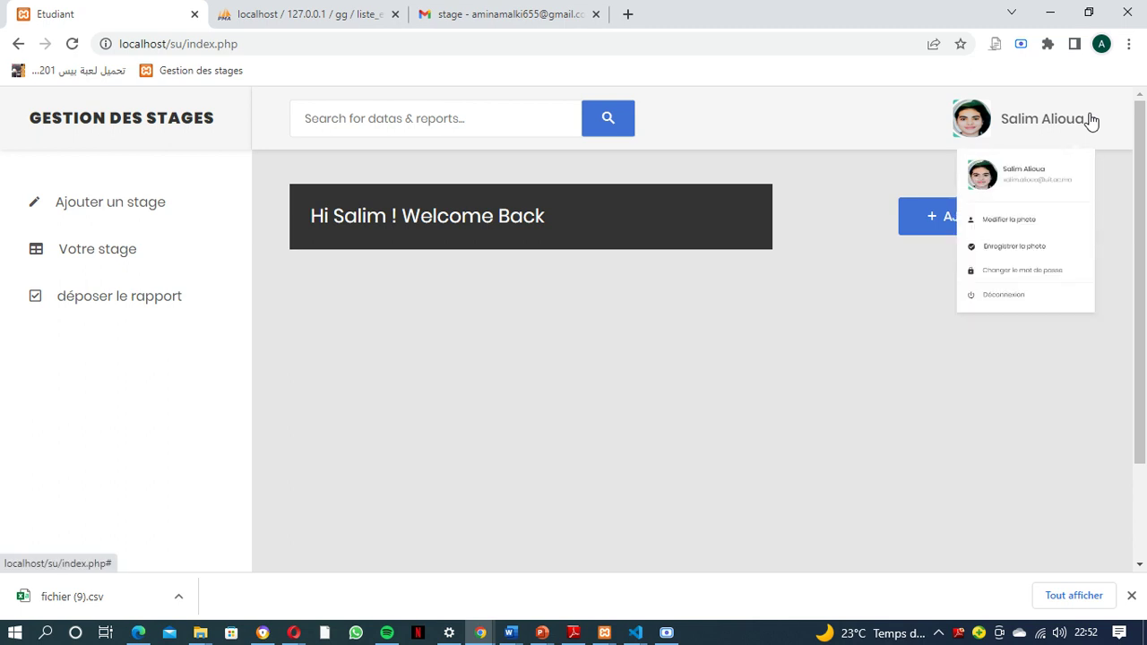
click(956, 380)
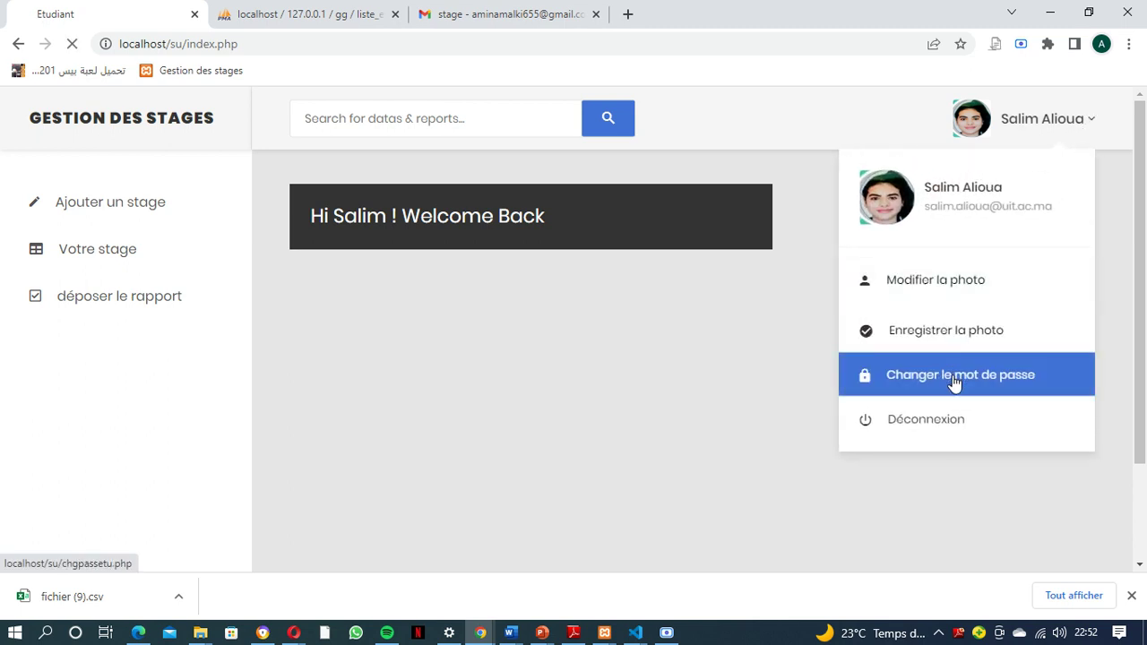
Enter the current password, a new password and its confirmation, and submit with CHANGER
click(704, 289)
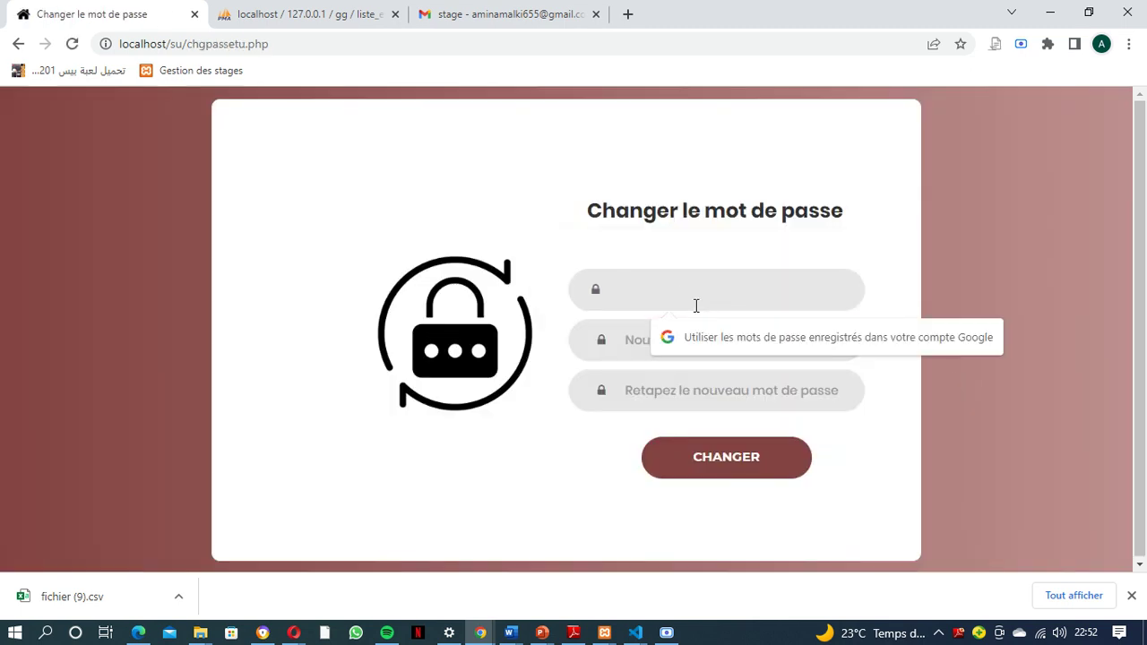
text(•••••)
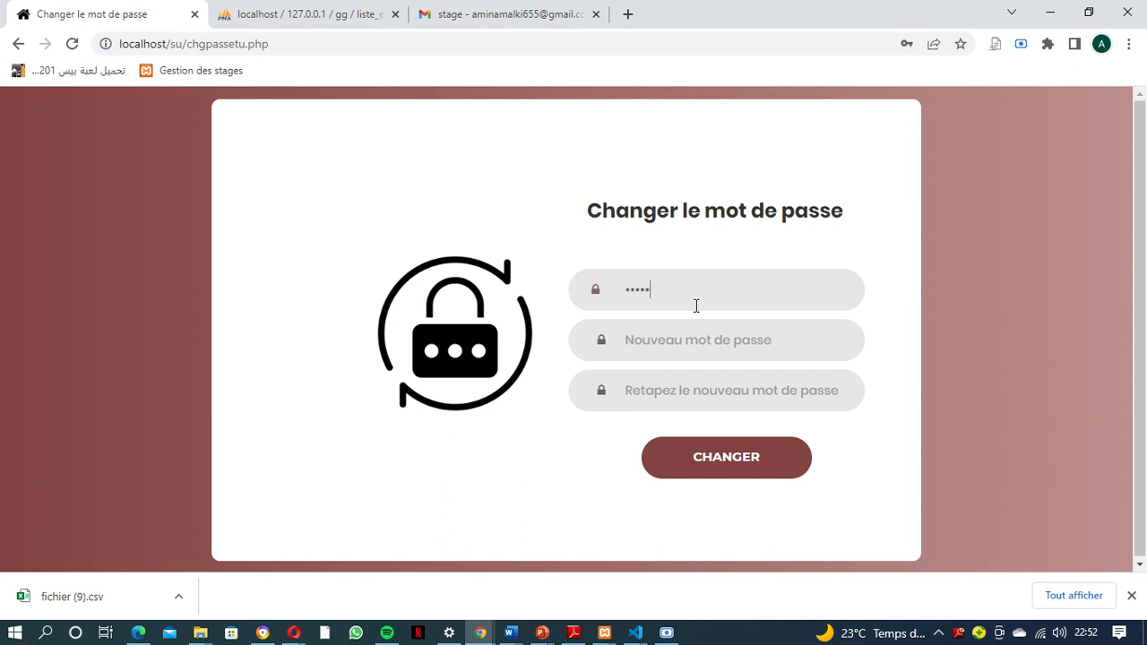
text(•)
click(701, 330)
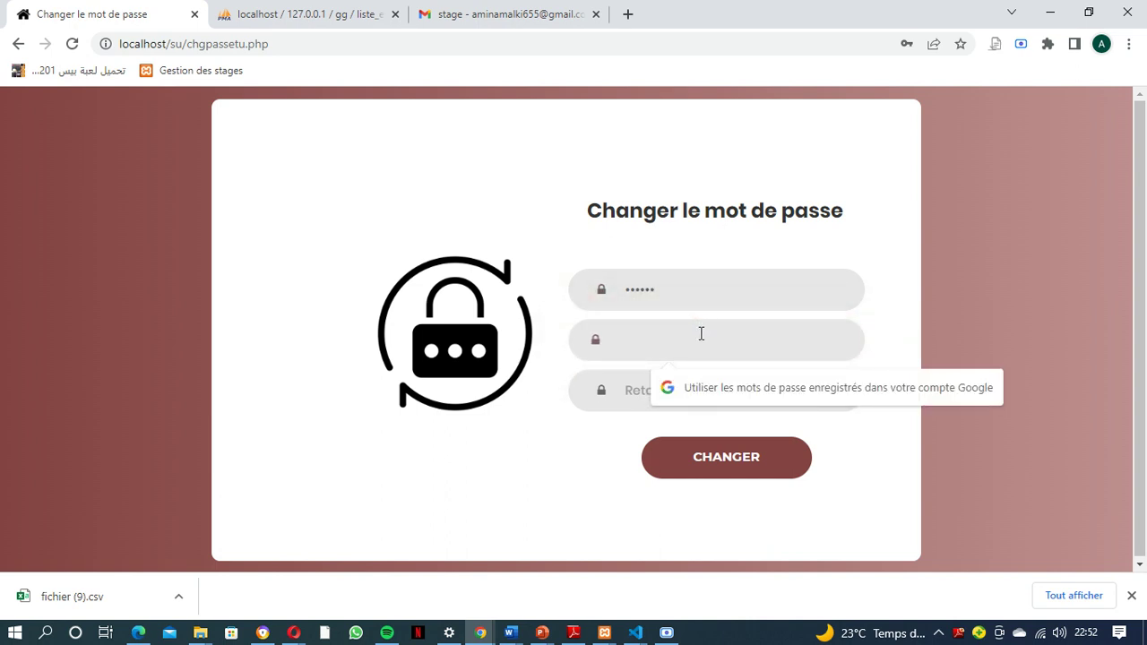
text(•••)
click(702, 384)
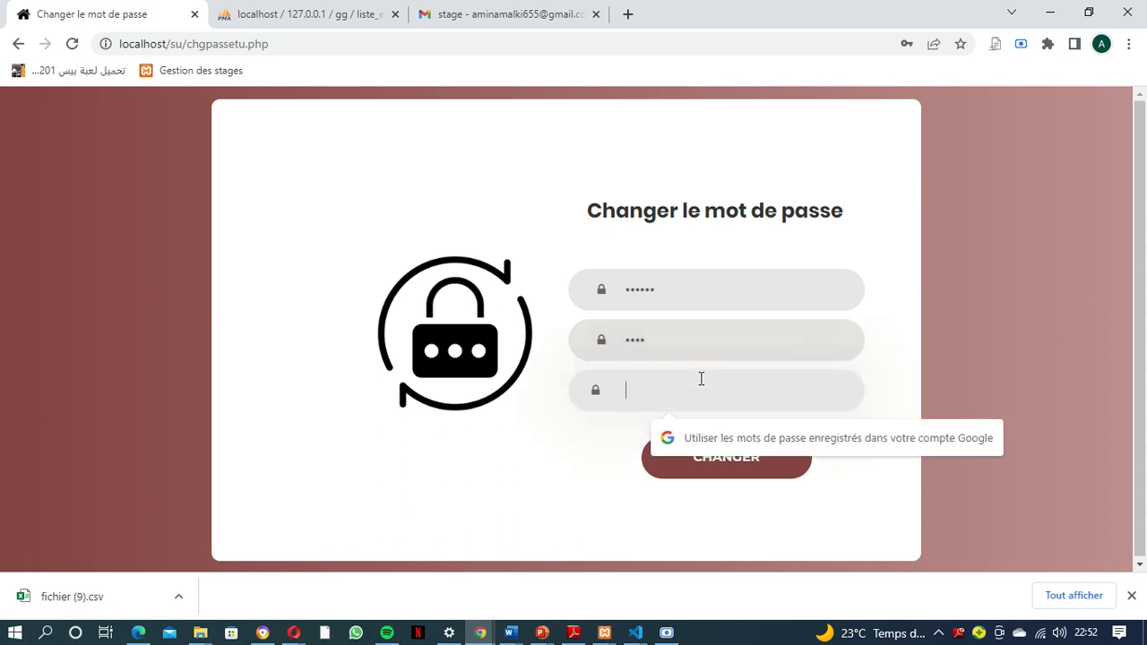
text(••)
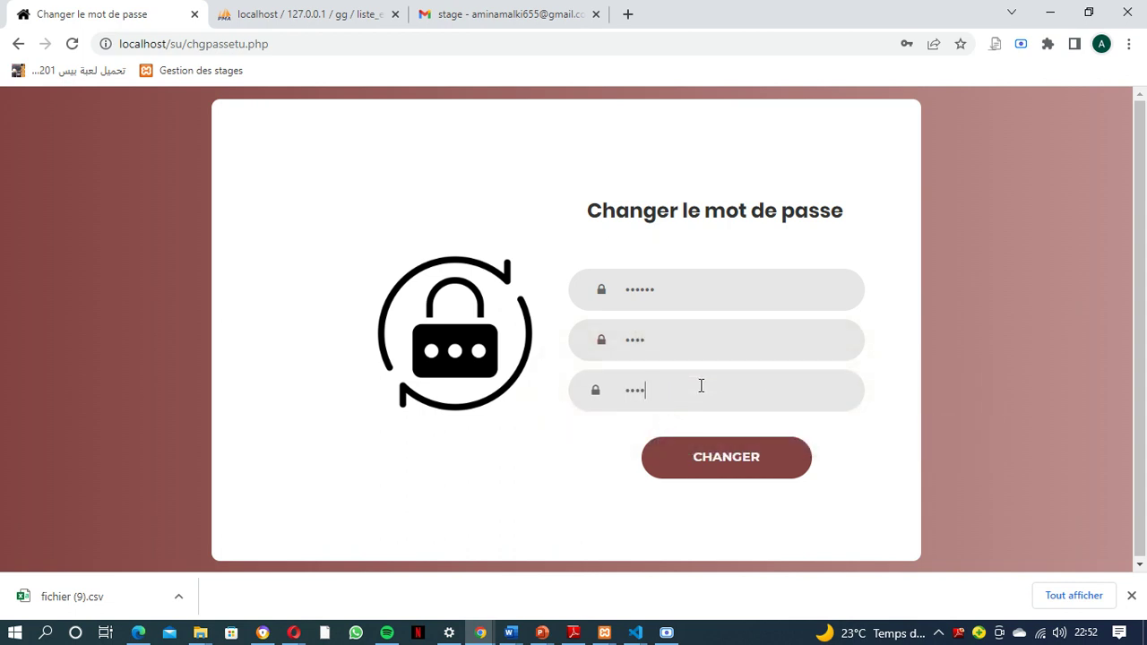
text(••)
click(709, 461)
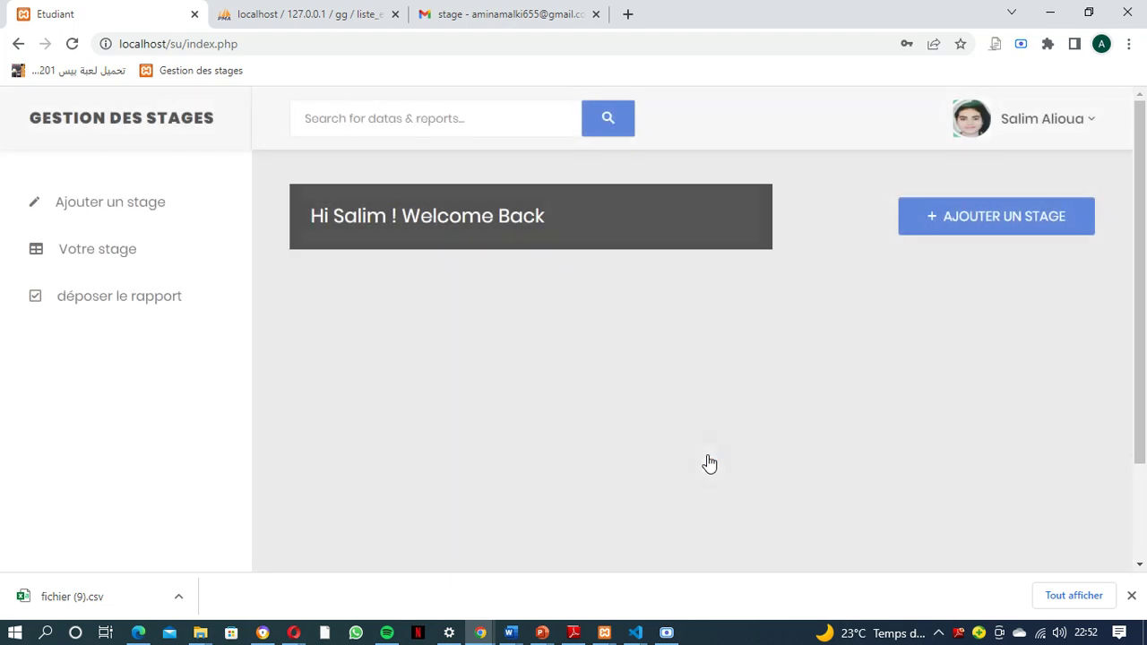
Log out of the student account and go to the Etudiant login page
click(1050, 131)
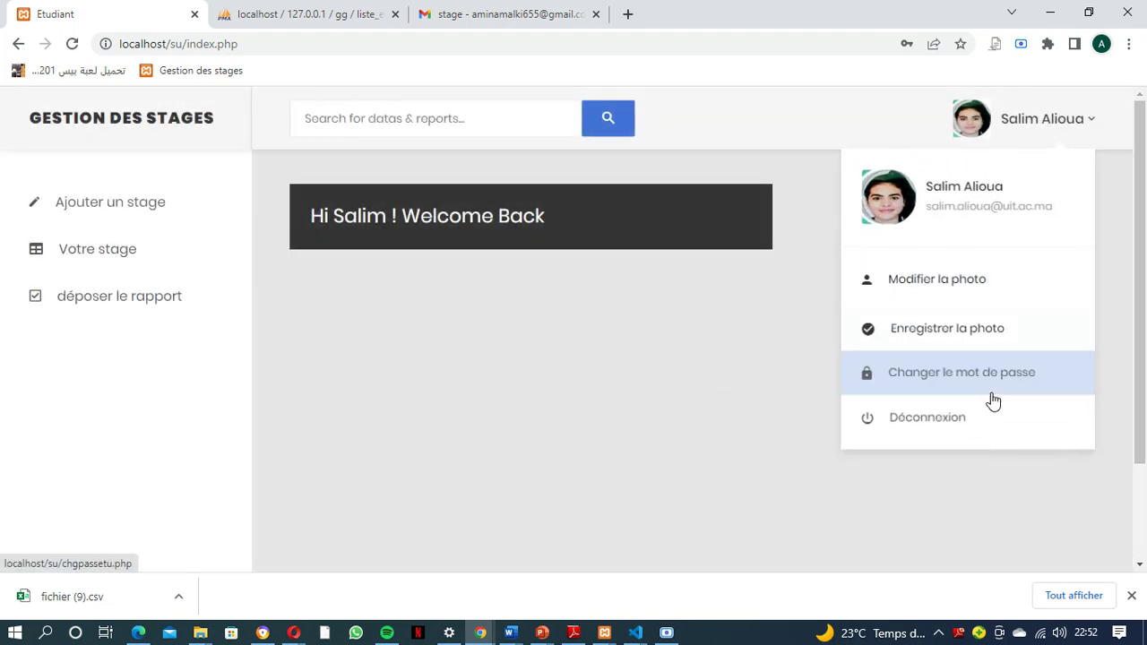
click(948, 423)
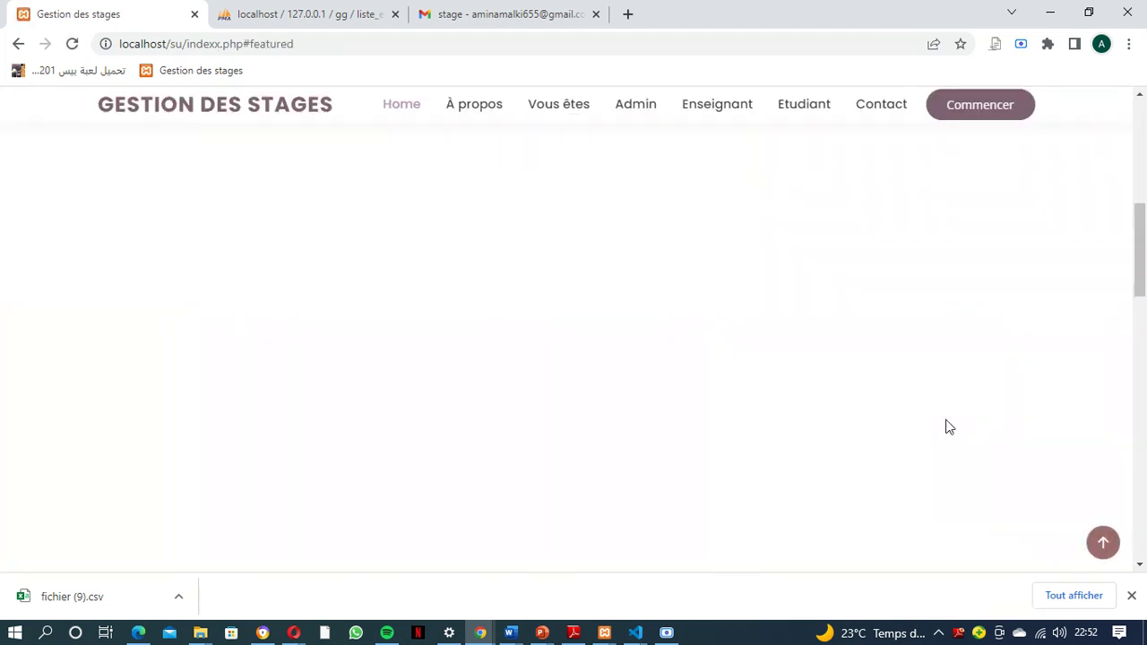
click(824, 377)
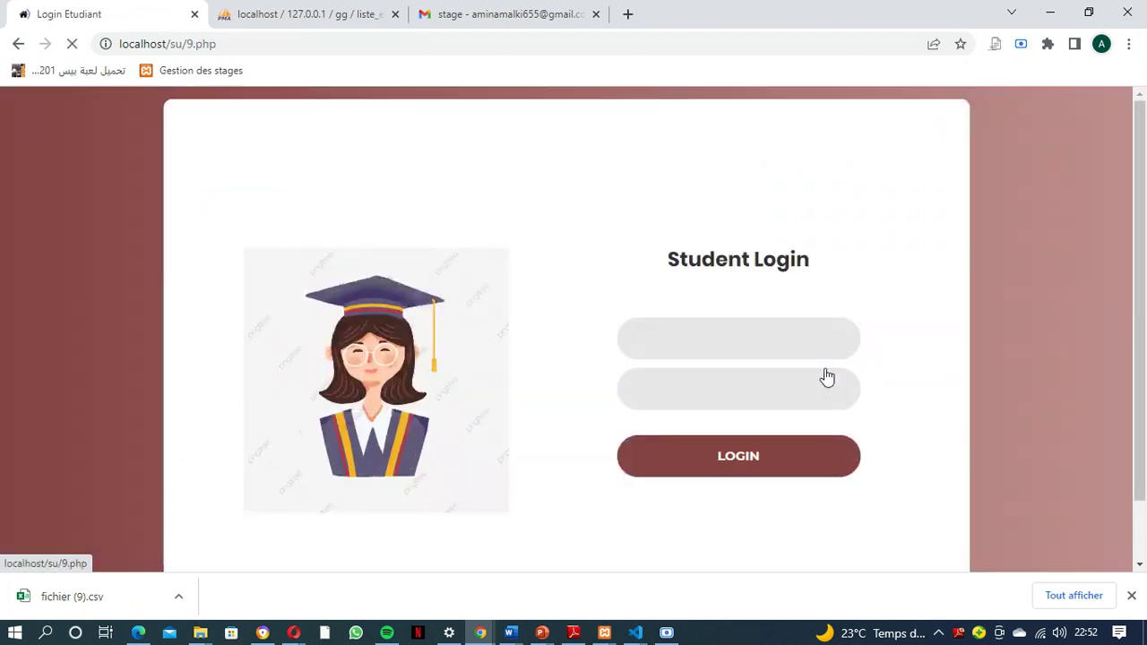
Log back in with a saved student e-mail and the password
click(792, 340)
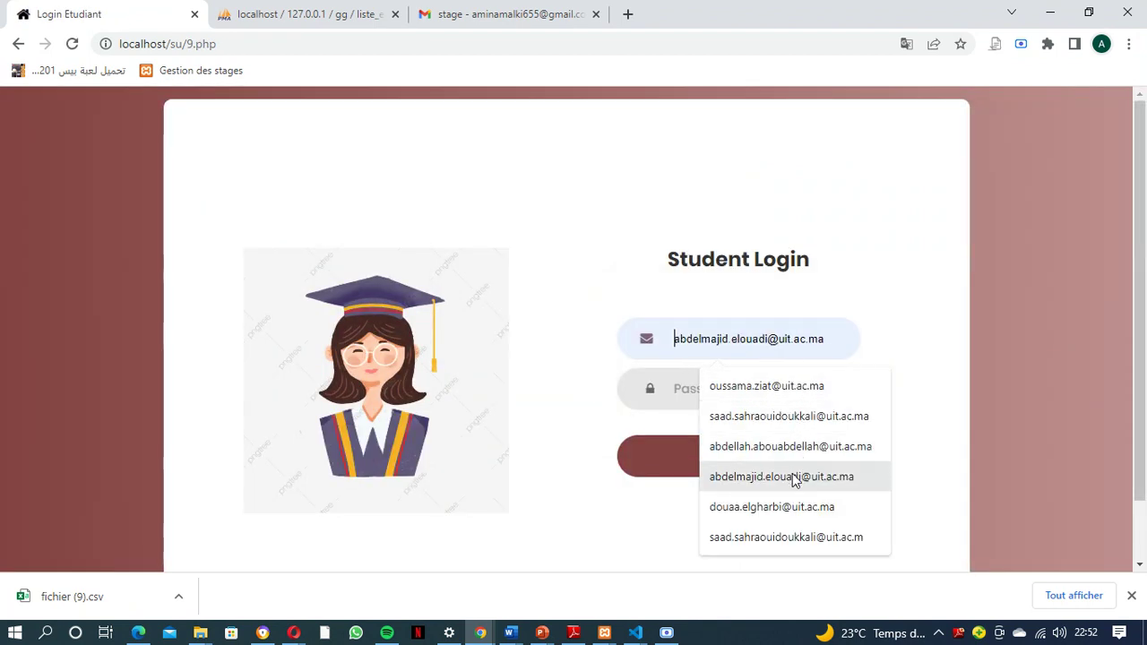
text(S)
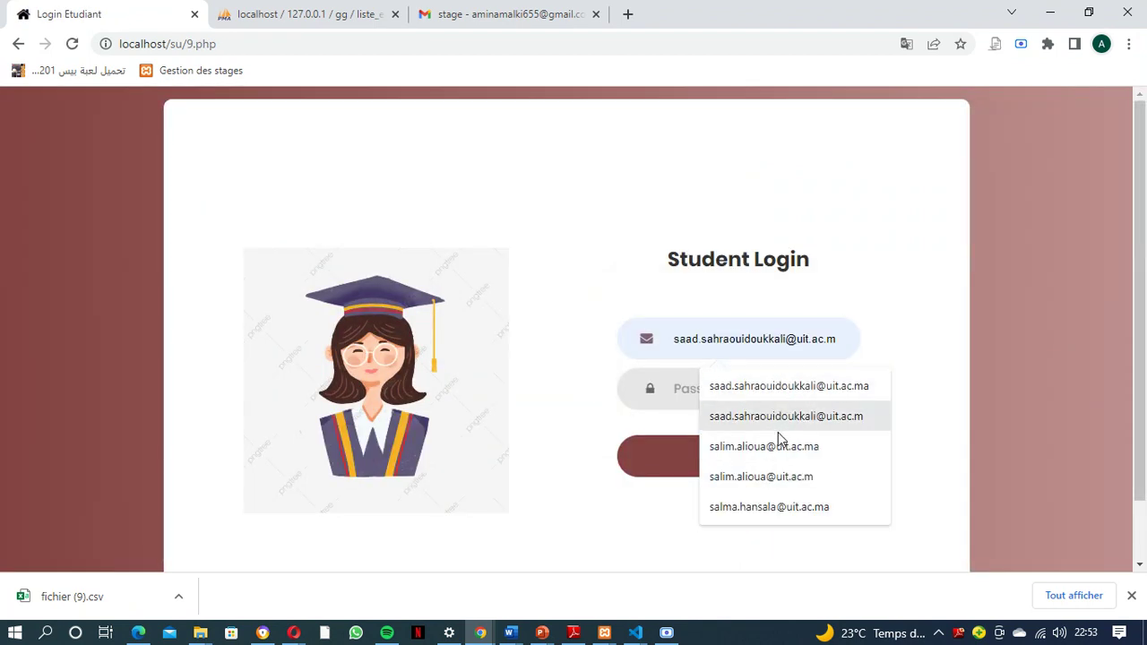
click(776, 444)
click(750, 389)
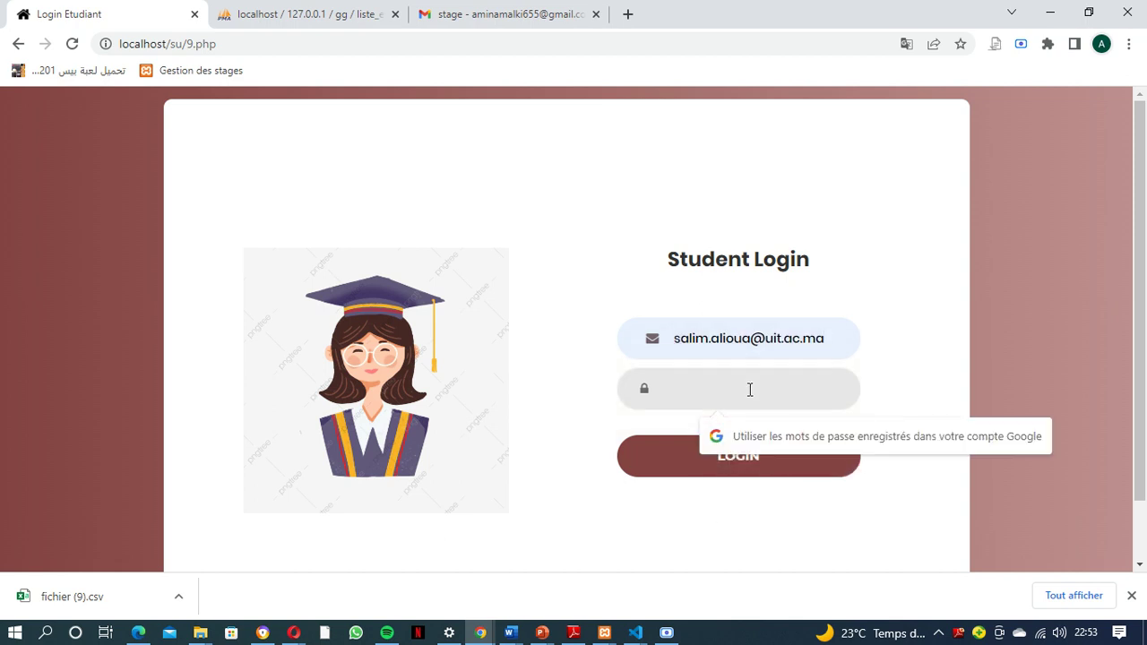
text(••)
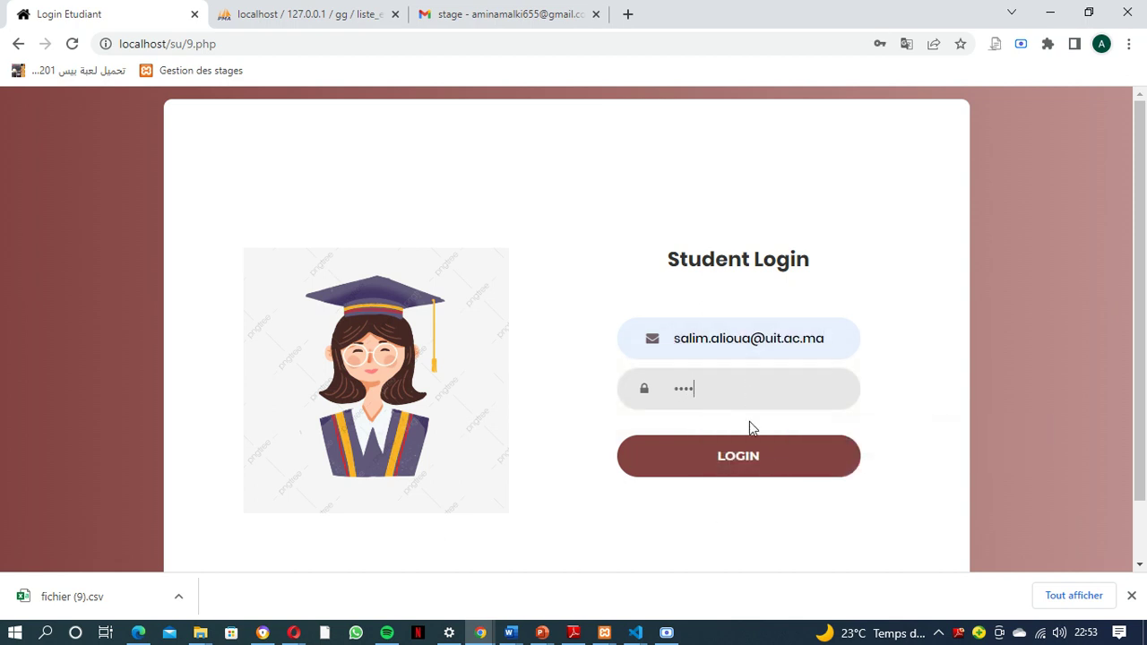
click(751, 458)
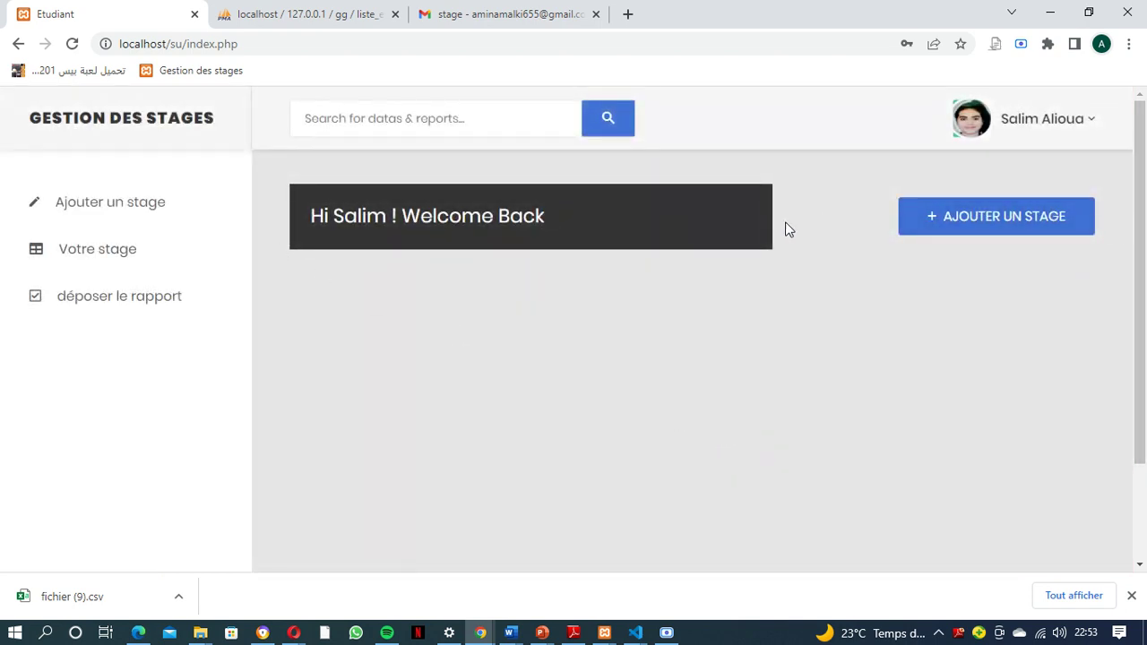
Start a new internship with company Yazaki, autofilling its address, city, phone and supervisor
click(1003, 226)
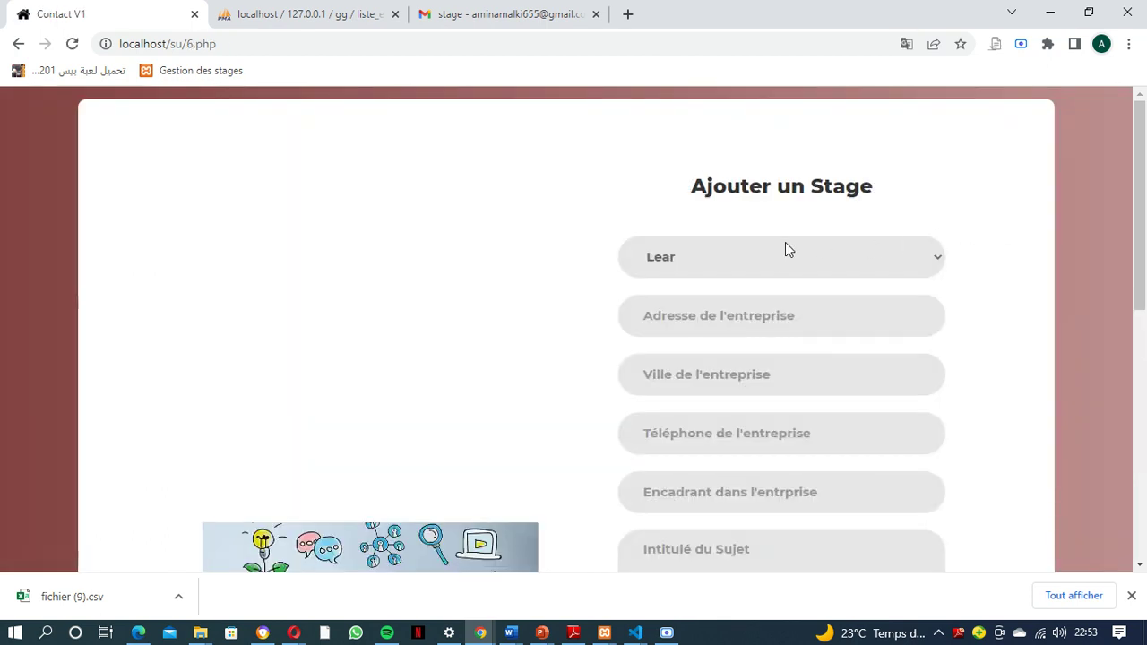
click(783, 248)
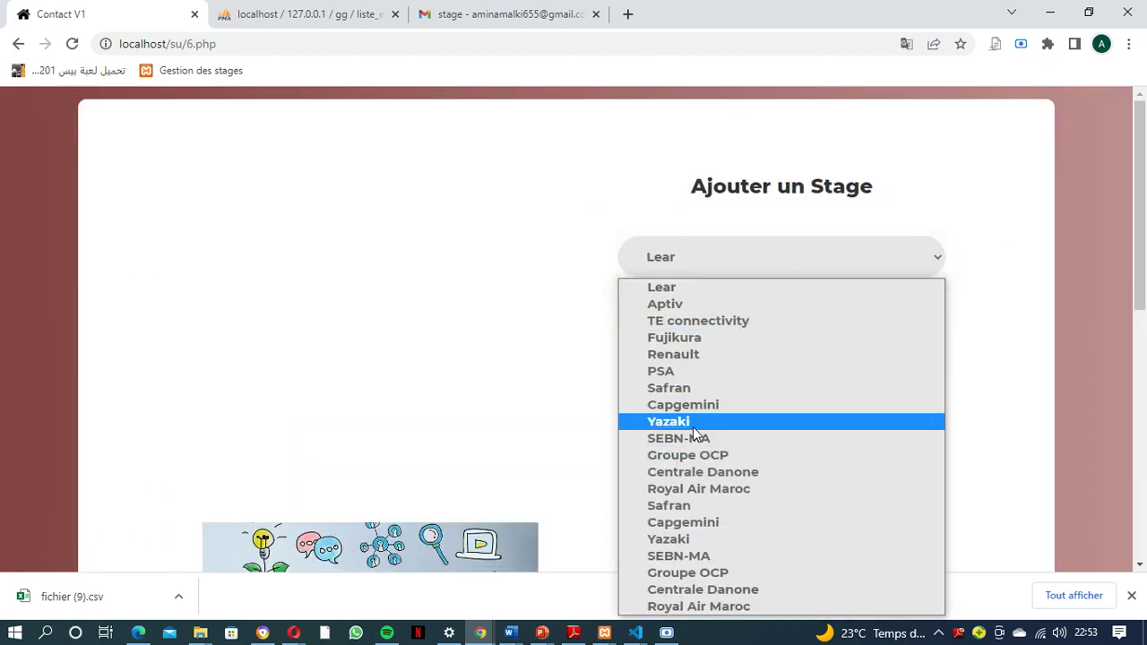
click(696, 422)
click(733, 326)
click(750, 376)
scroll(750, 376, down, 2)
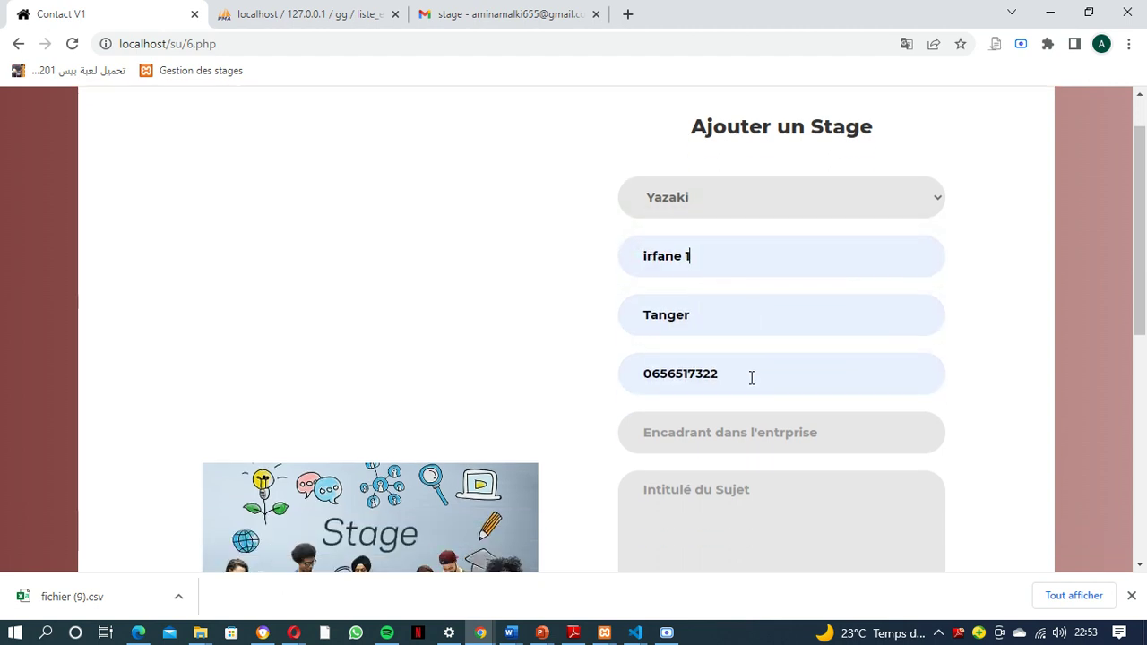
click(716, 333)
click(729, 386)
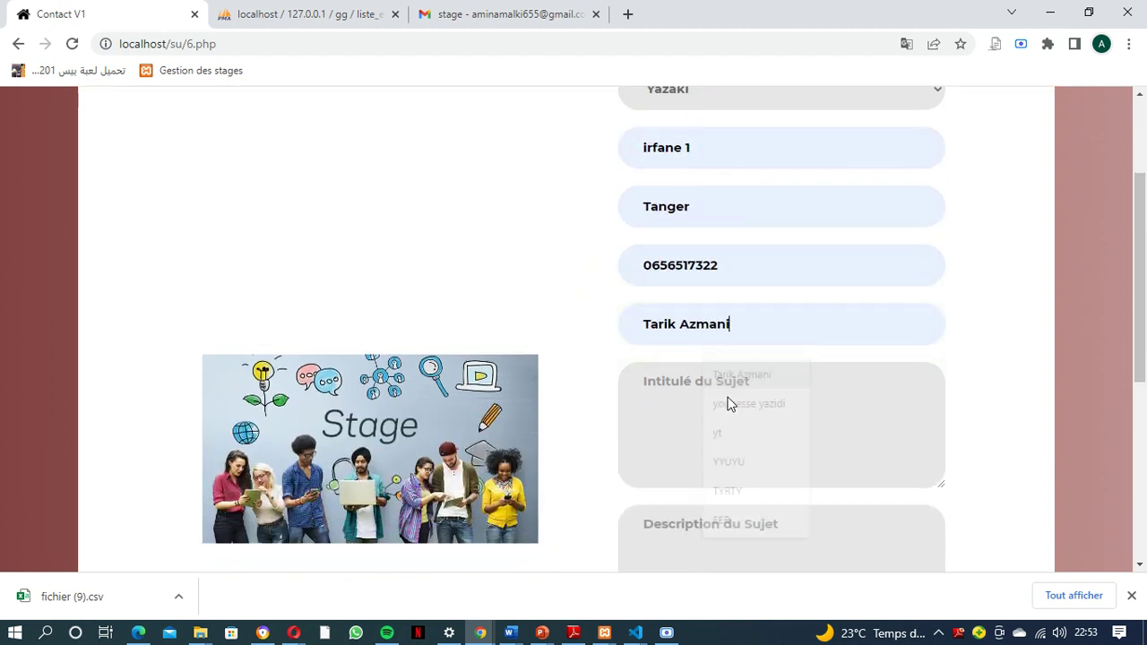
Enter subject TMBS, description TMS, technology CHRNO, pick the partner, and send the internship
click(728, 399)
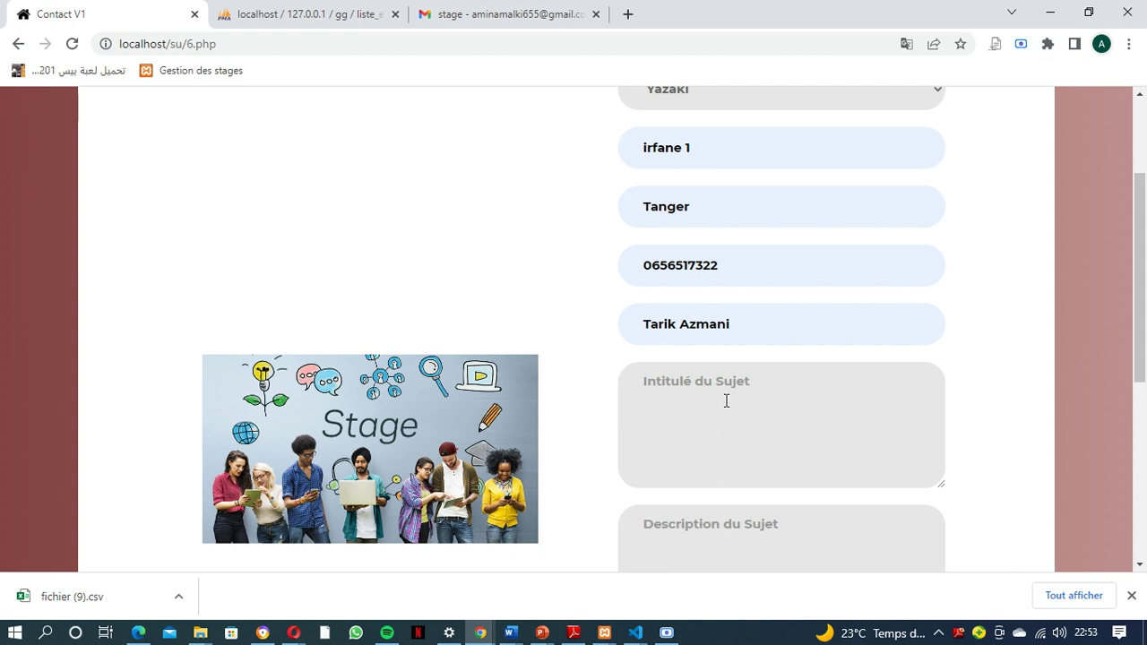
text(TMBS)
key(Tab)
text(T)
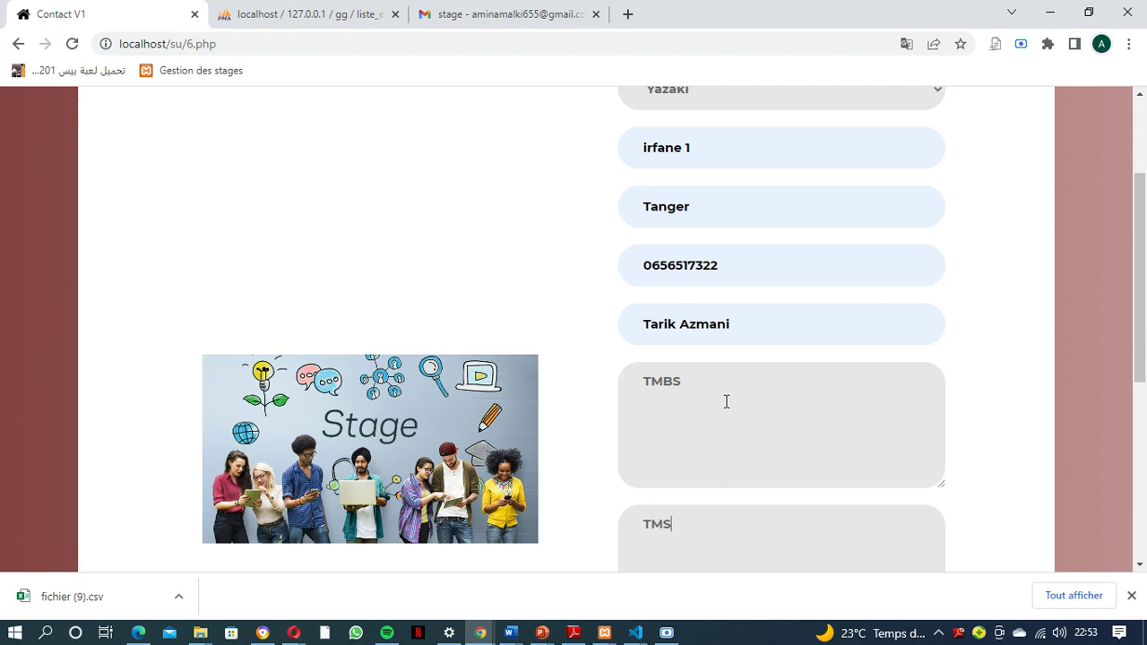
key(Tab)
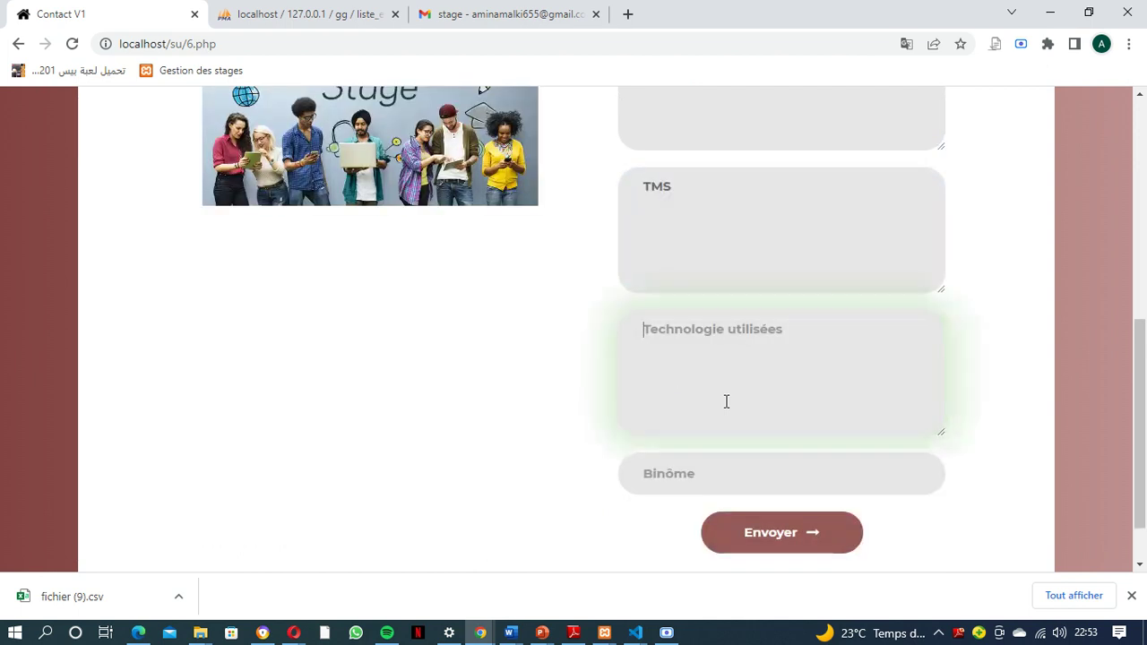
text(CHRNO)
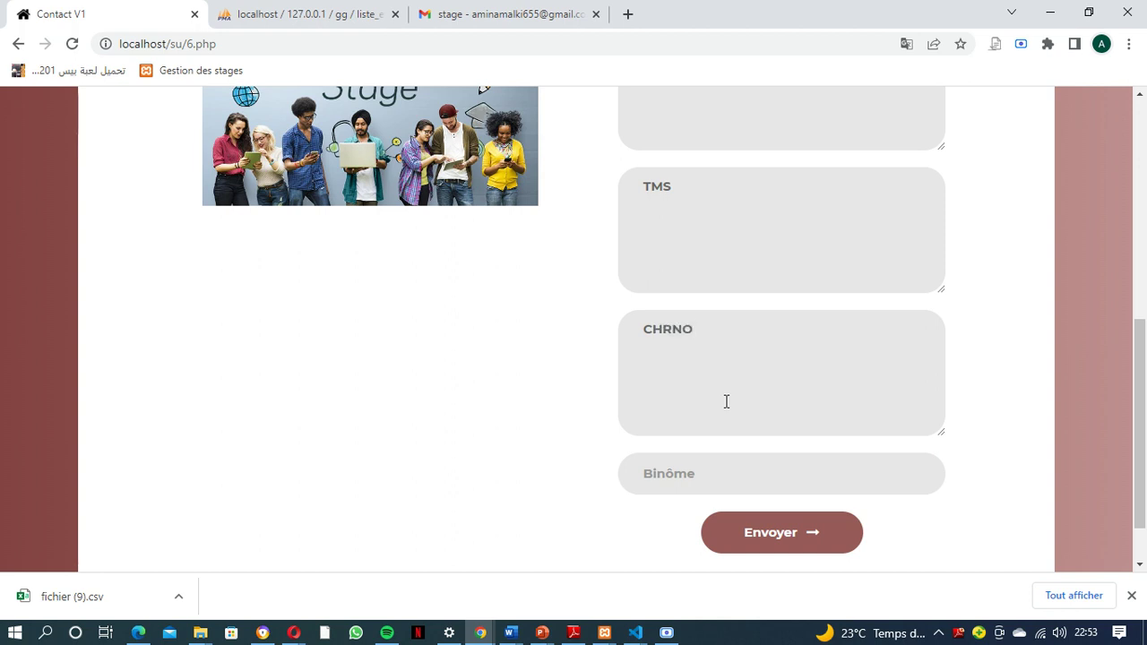
click(726, 484)
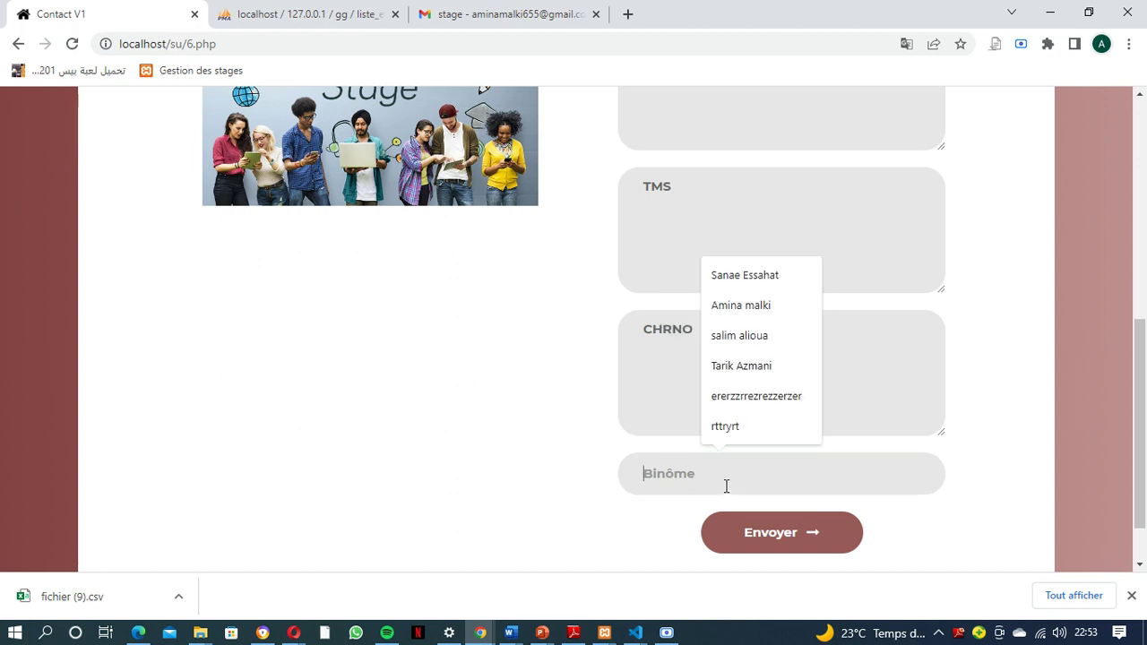
click(733, 279)
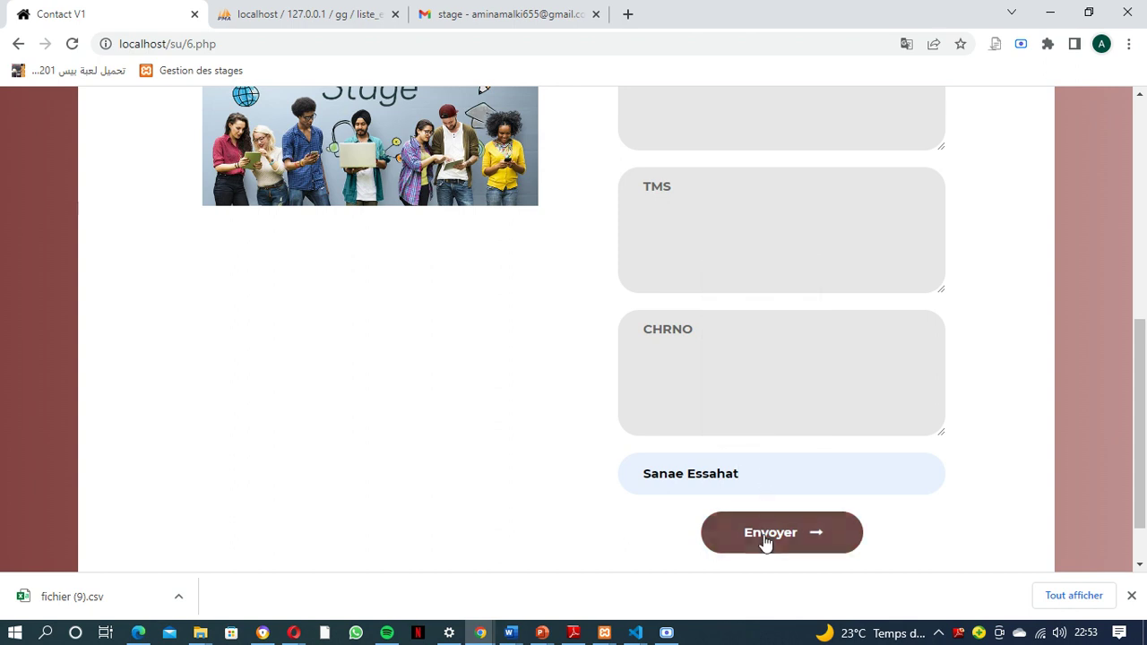
click(763, 542)
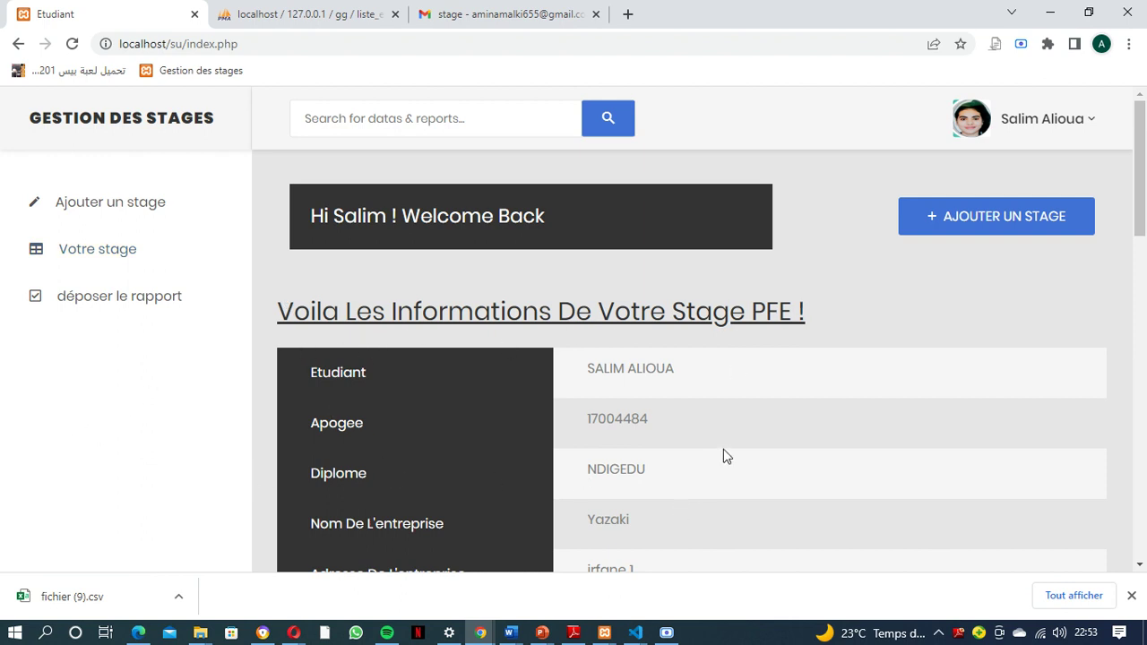
scroll(723, 449, down, 1)
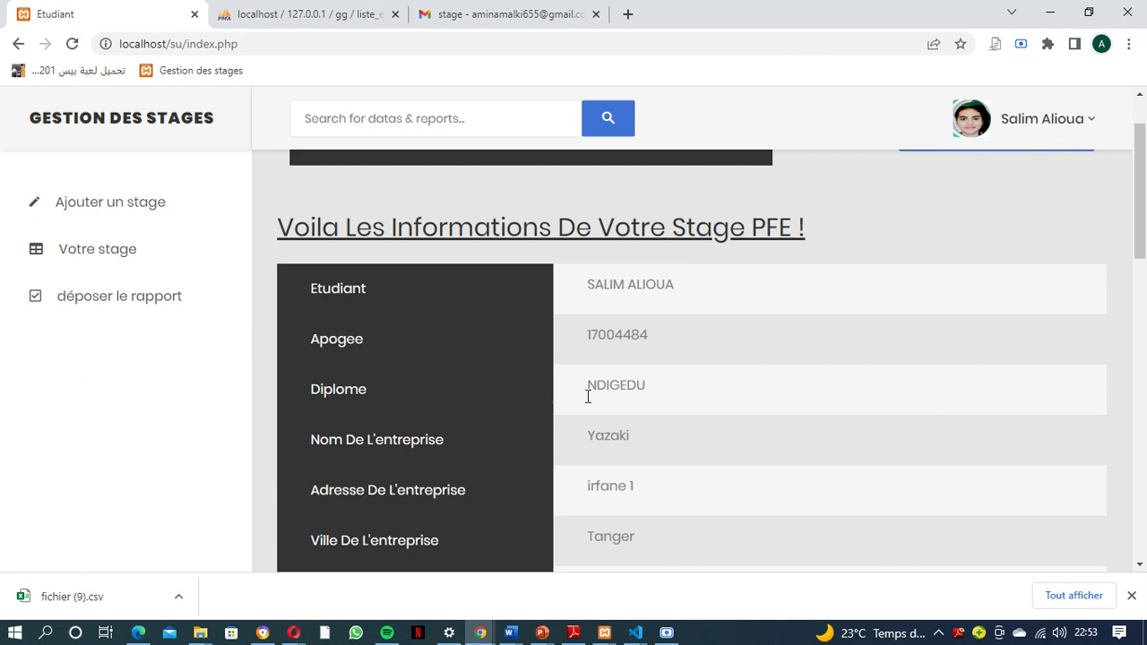
scroll(639, 447, down, 4)
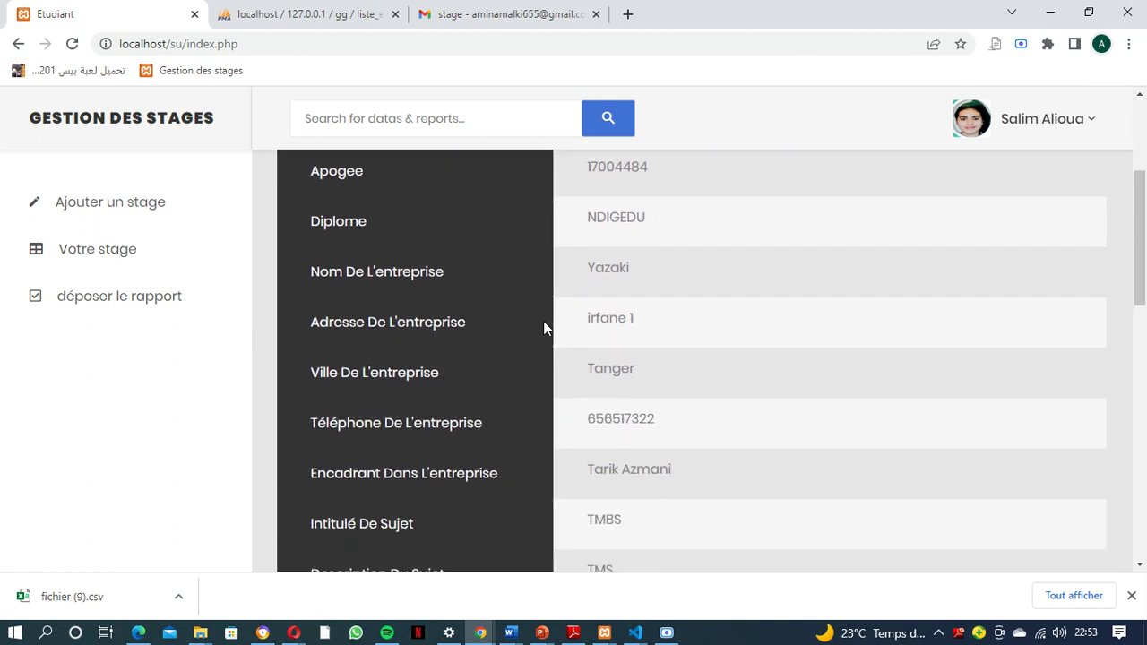
scroll(763, 431, down, 1)
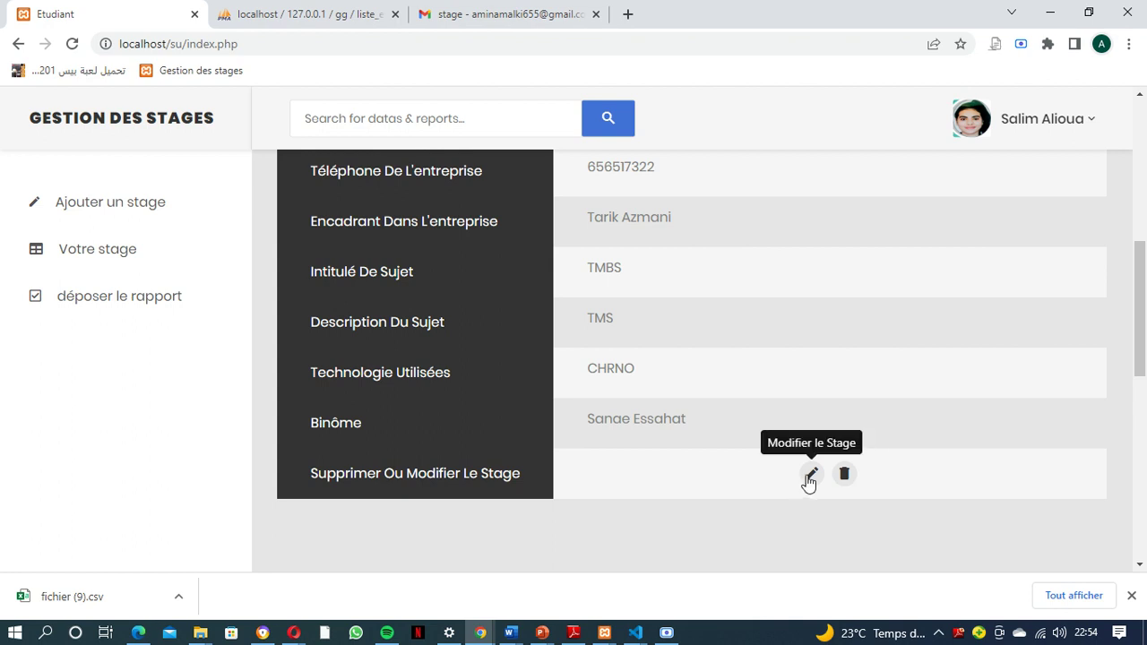
scroll(763, 466, up, 2)
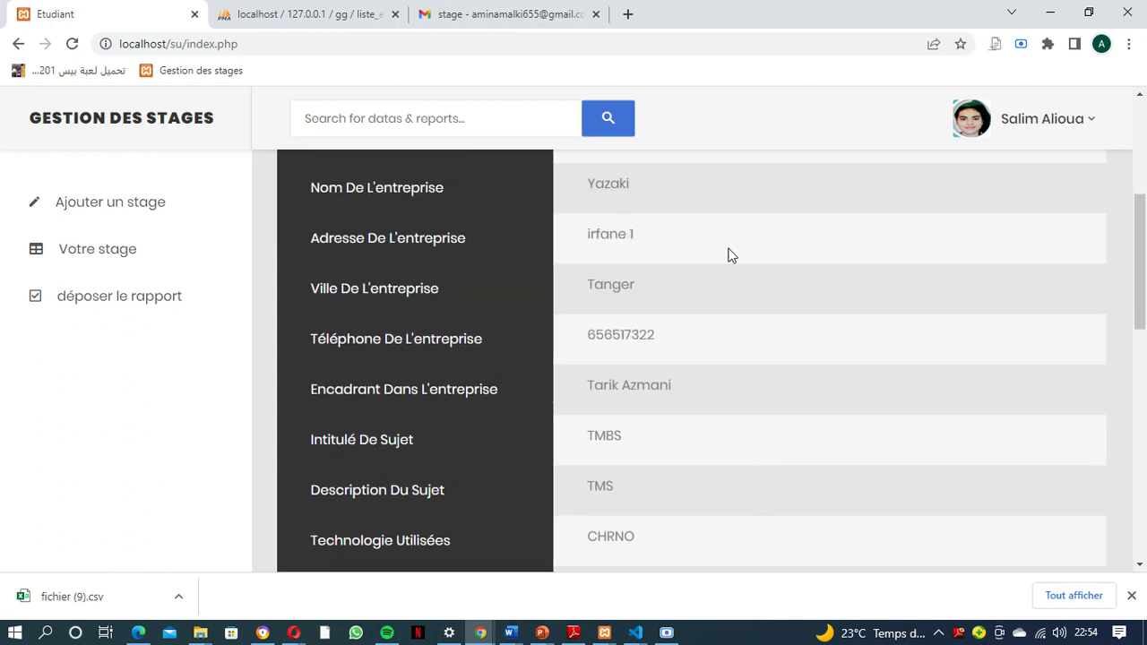
scroll(740, 263, down, 2)
Edit the stage, replacing company Yazaki with aptiv, and save with Modifier
click(811, 474)
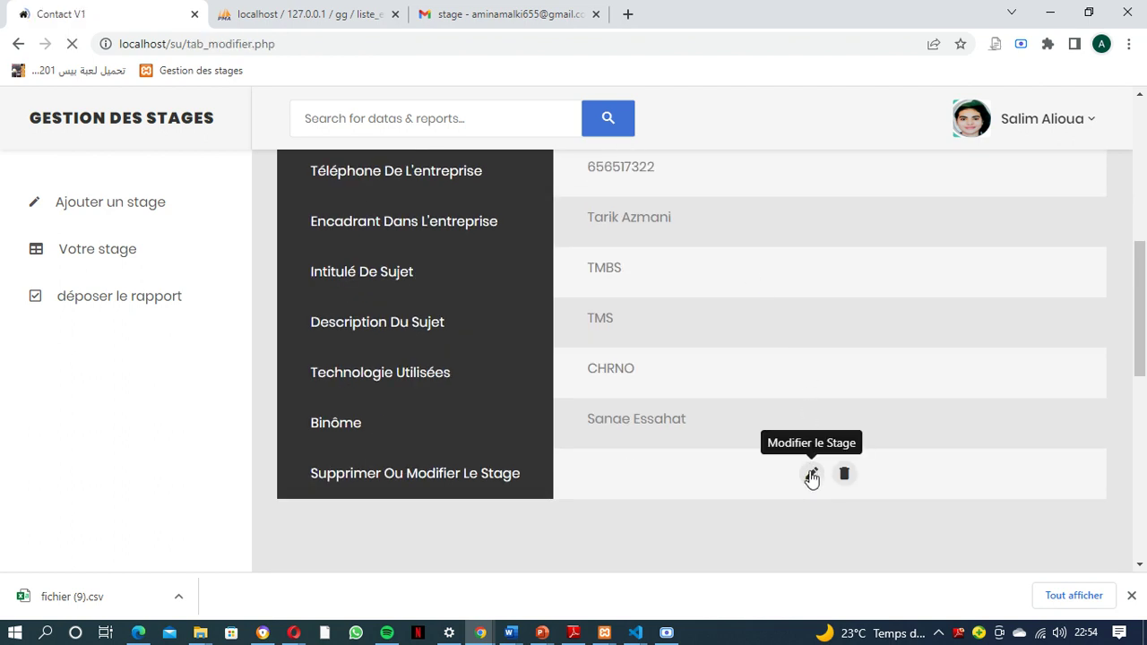
drag(739, 272, 595, 281)
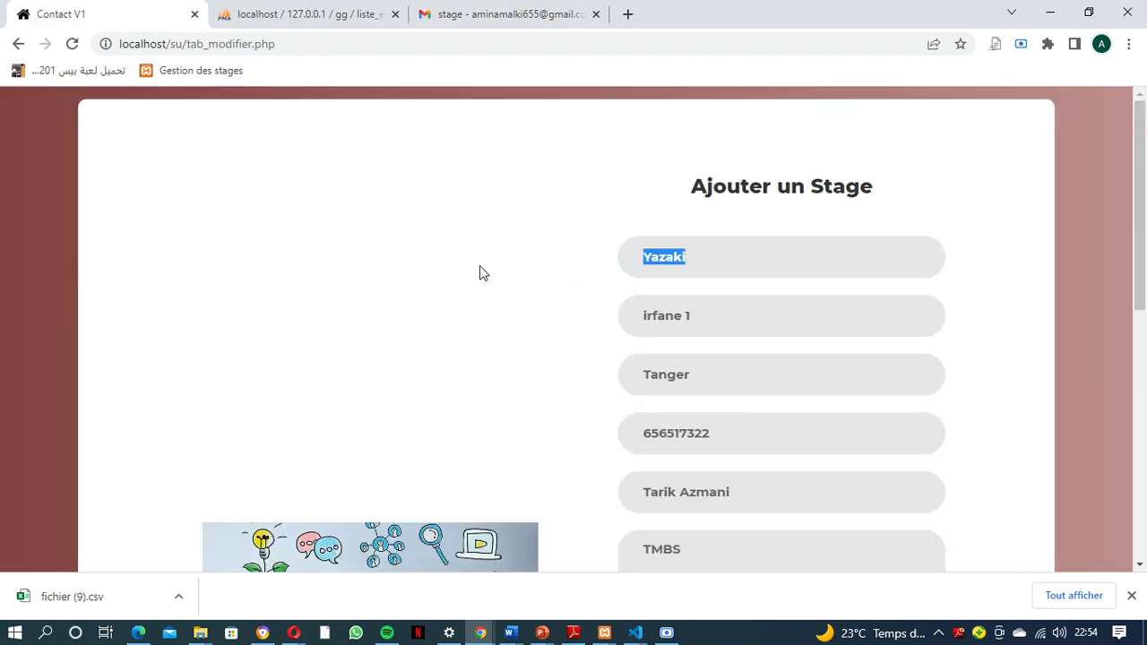
text(Ap)
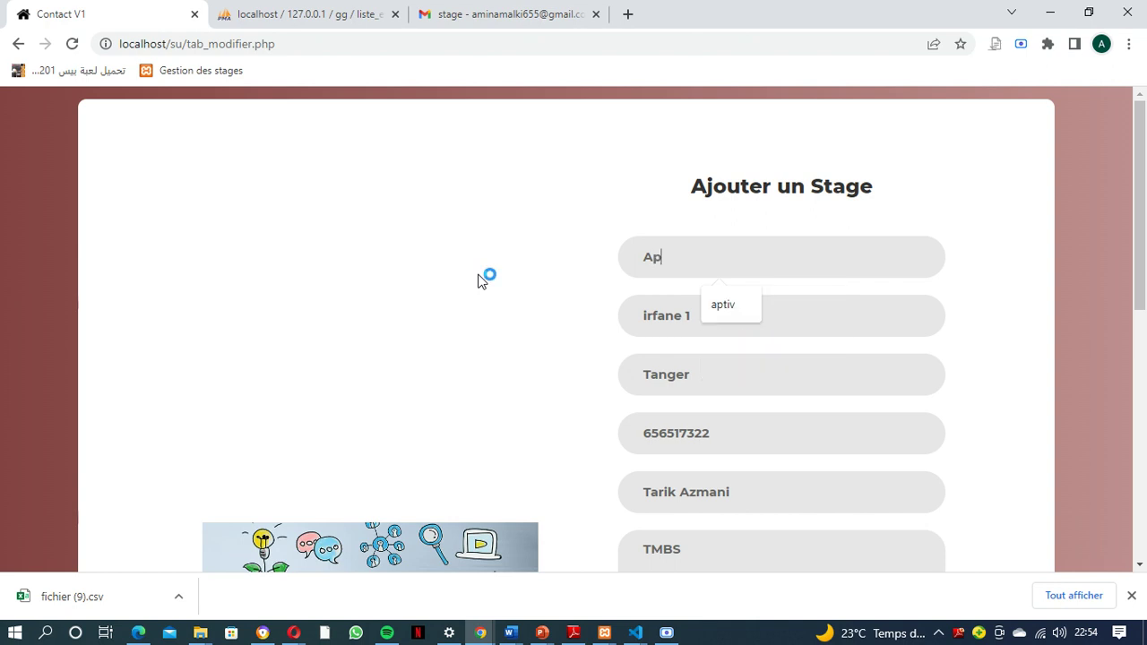
text(tiv)
key(Caps_Lock)
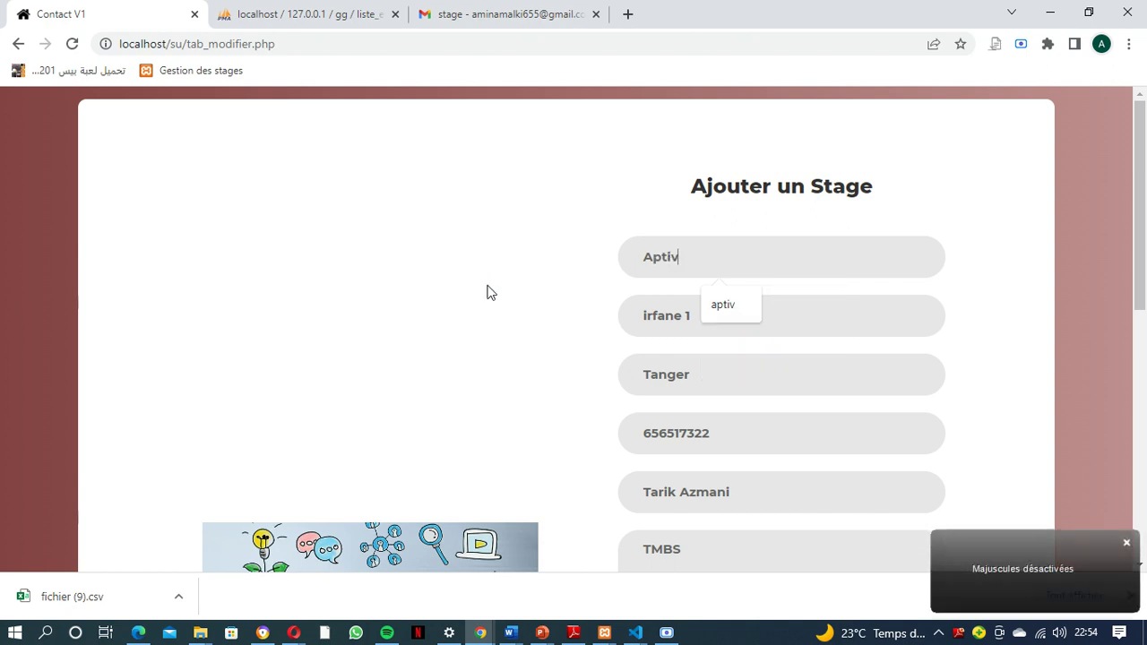
click(723, 306)
scroll(705, 359, down, 6)
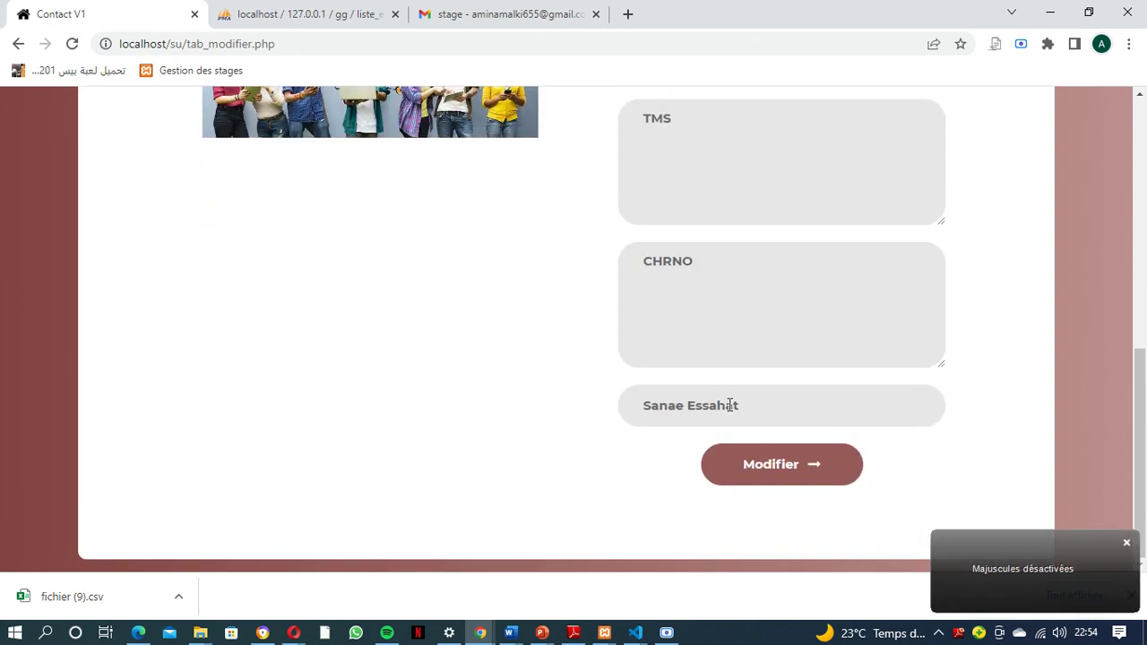
click(781, 475)
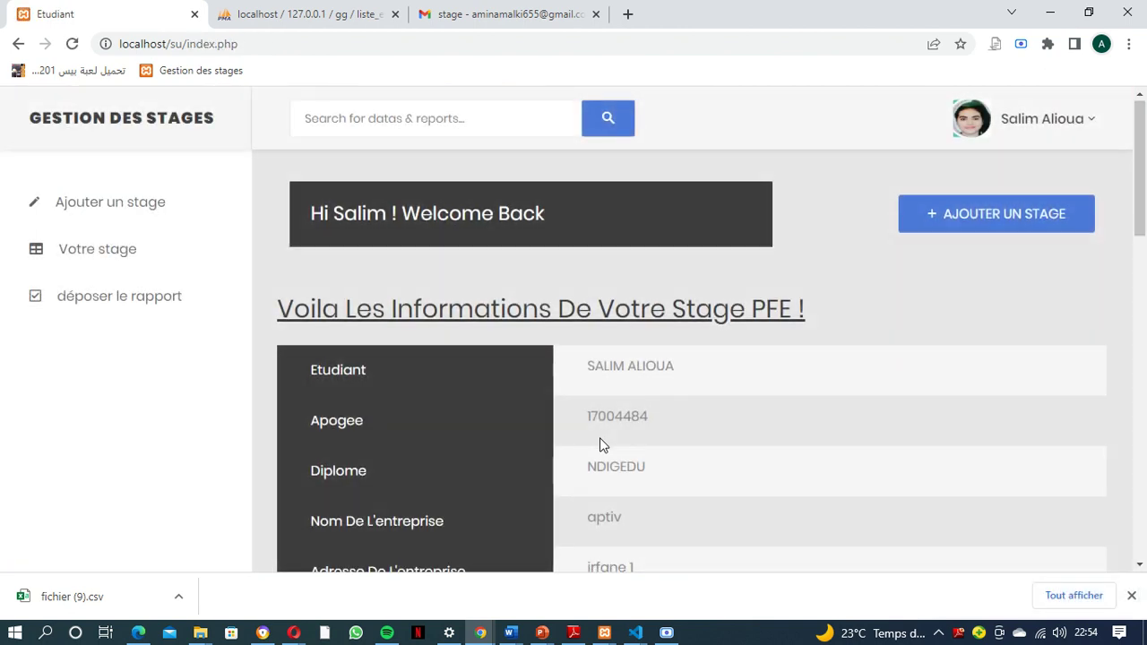
Check the updated company name aptiv and scroll down to the Déposer le rapport section
scroll(605, 441, down, 1)
drag(615, 435, 582, 439)
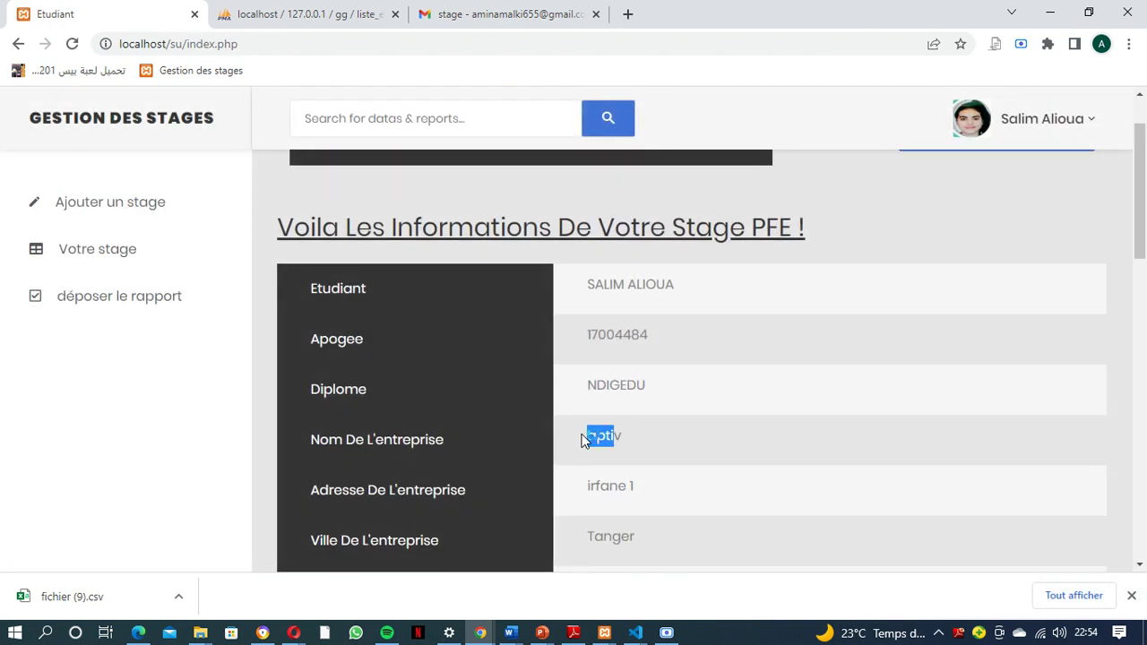
click(659, 445)
scroll(659, 445, down, 6)
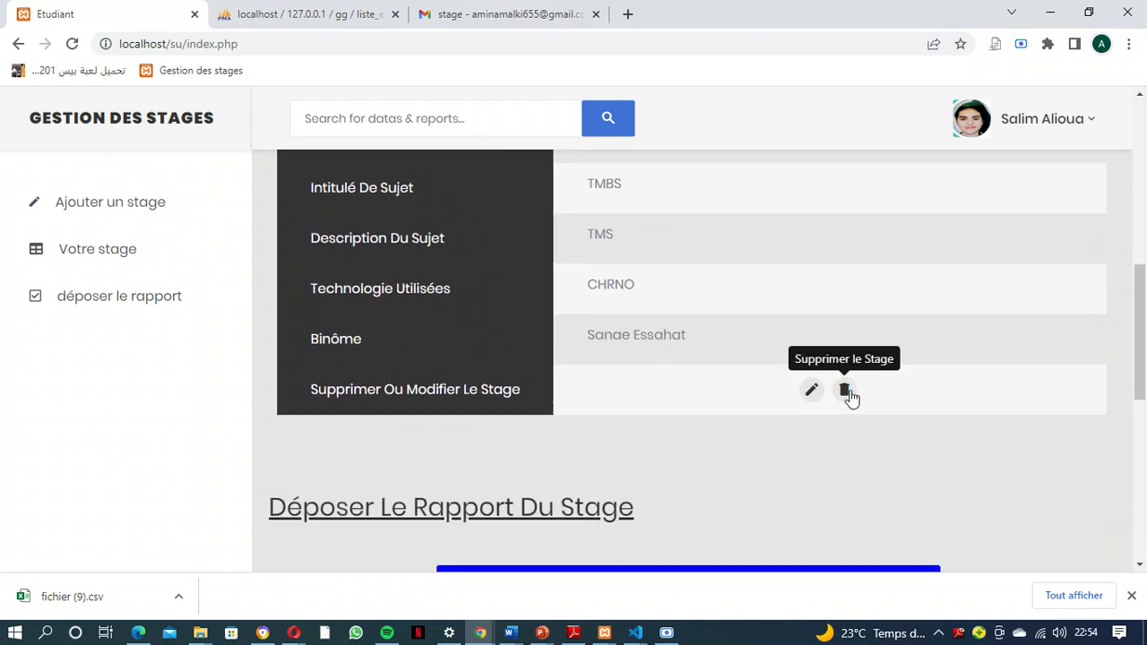
scroll(834, 422, down, 1)
scroll(834, 425, down, 2)
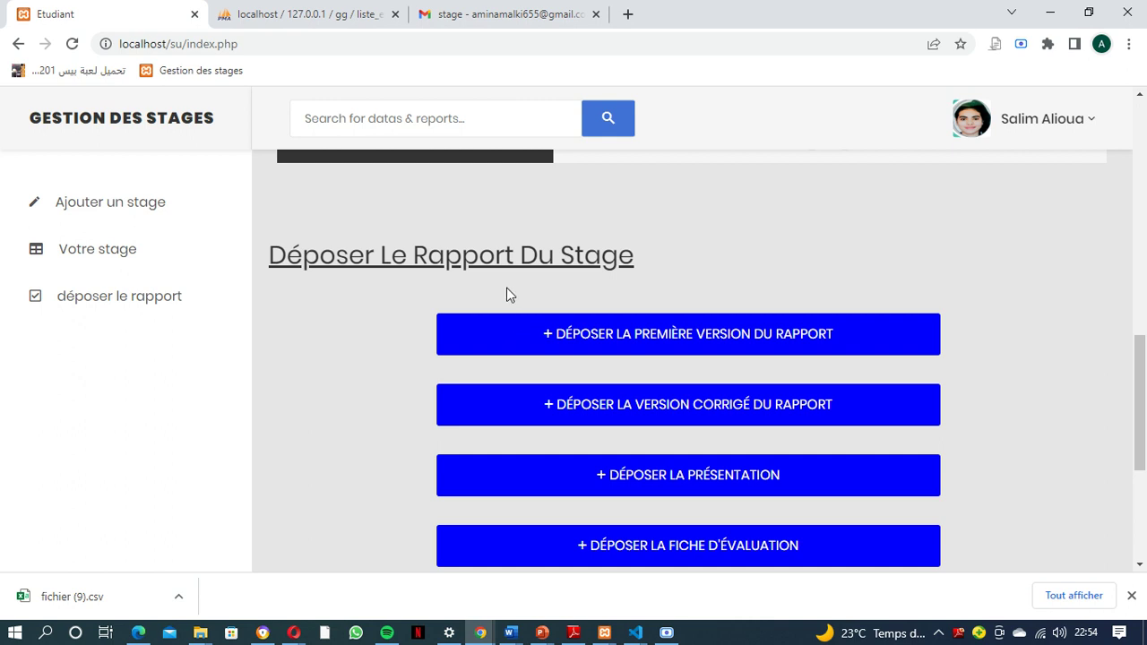
scroll(648, 332, down, 2)
scroll(663, 305, up, 1)
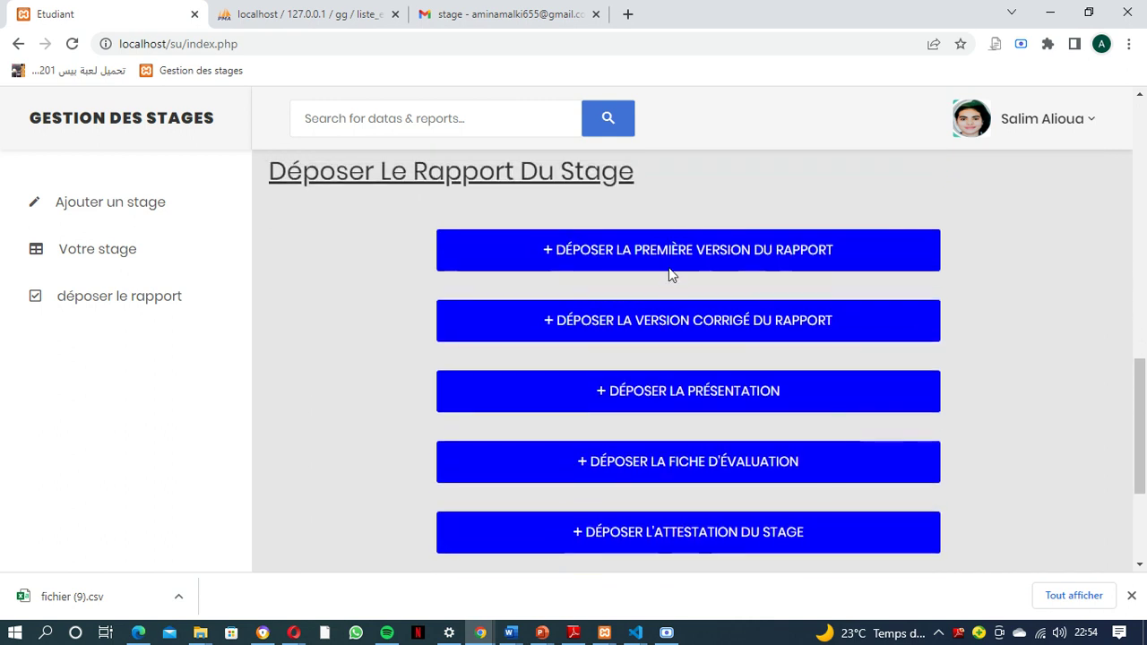
Upload the .docx file from the photo folder as the report's first version and send it
click(675, 254)
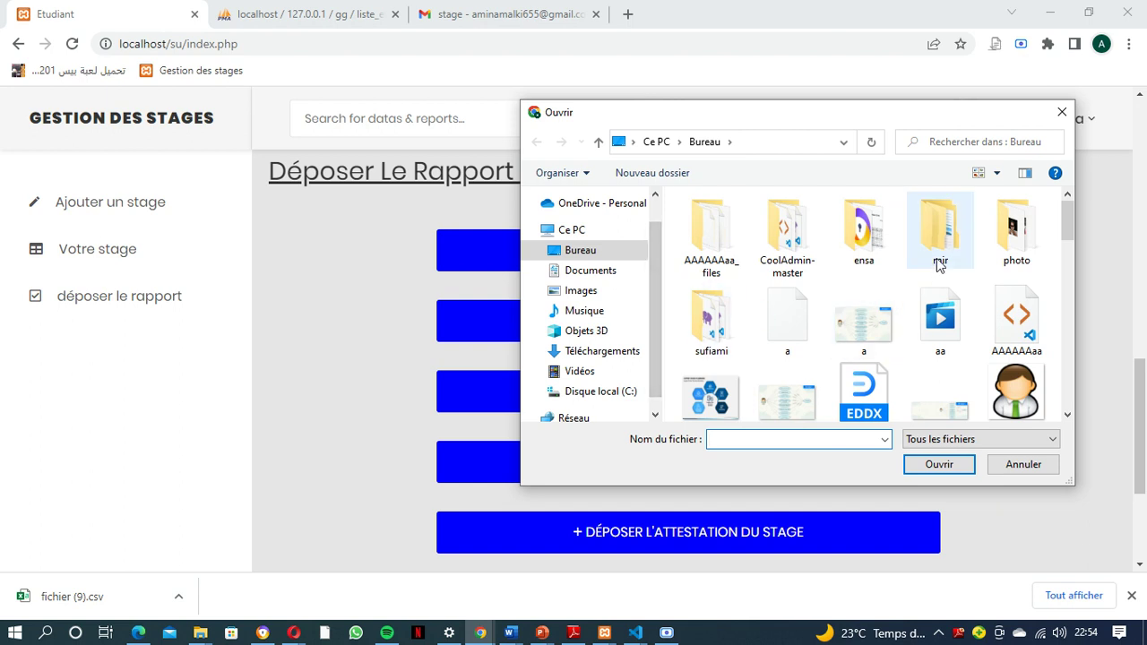
double_click(1003, 242)
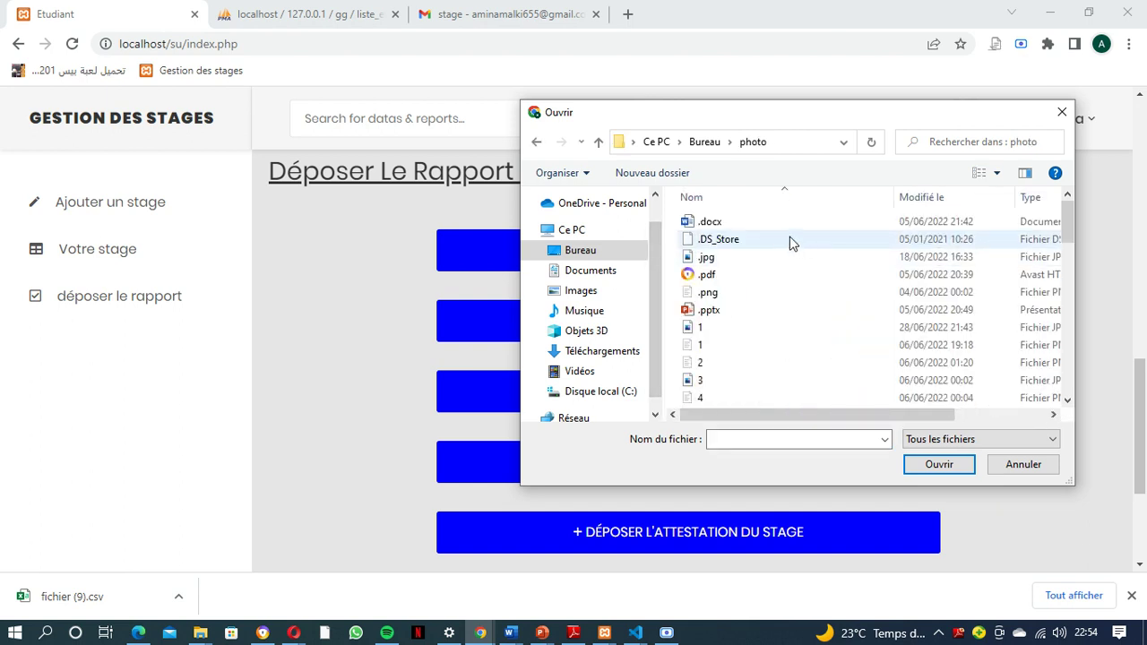
click(775, 223)
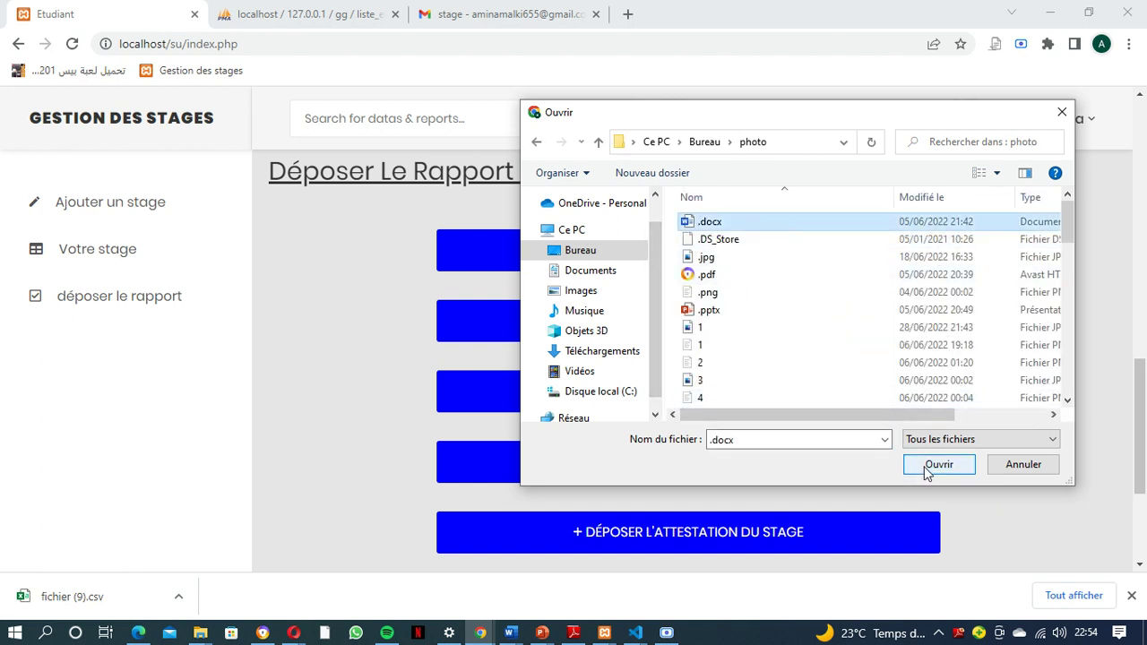
click(932, 466)
scroll(695, 470, down, 2)
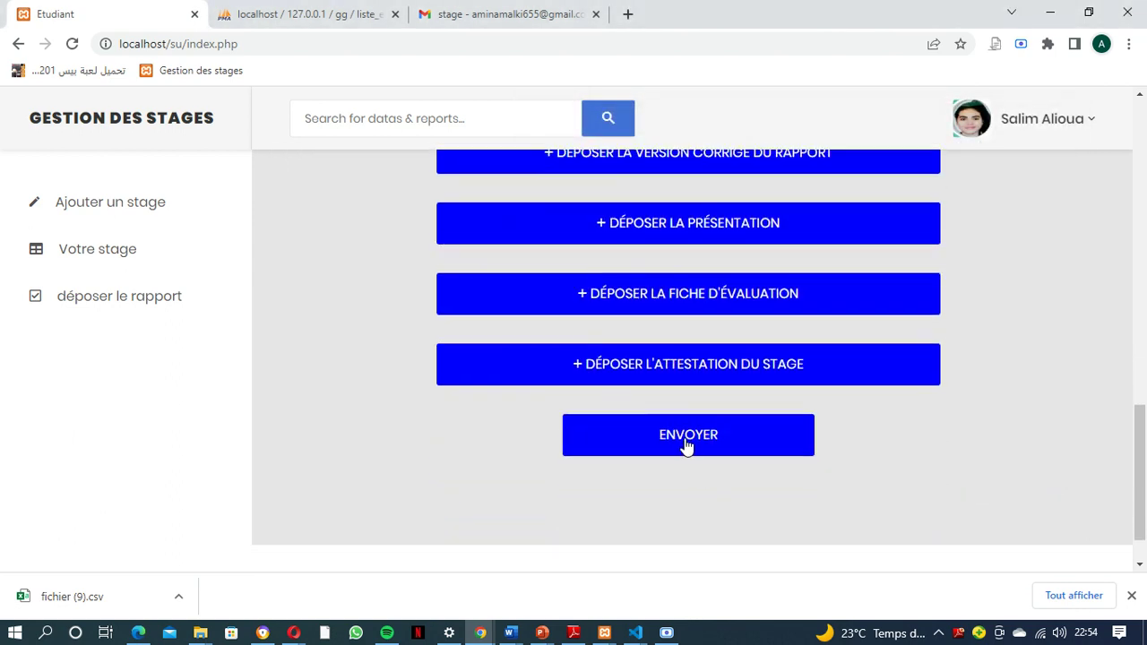
click(687, 444)
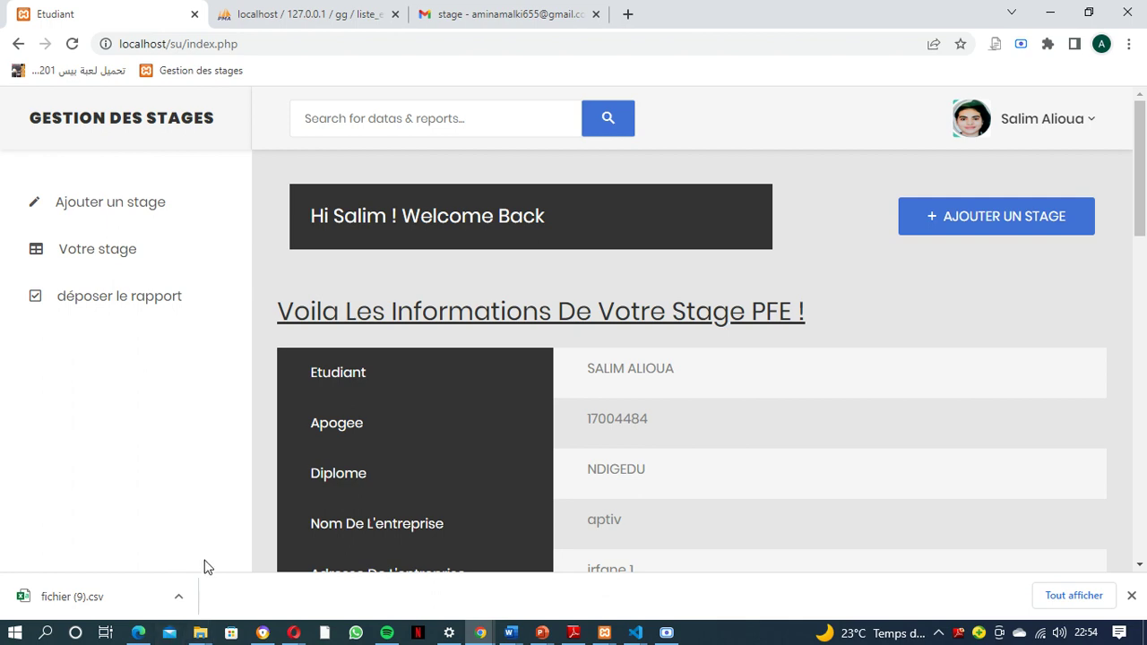
click(201, 633)
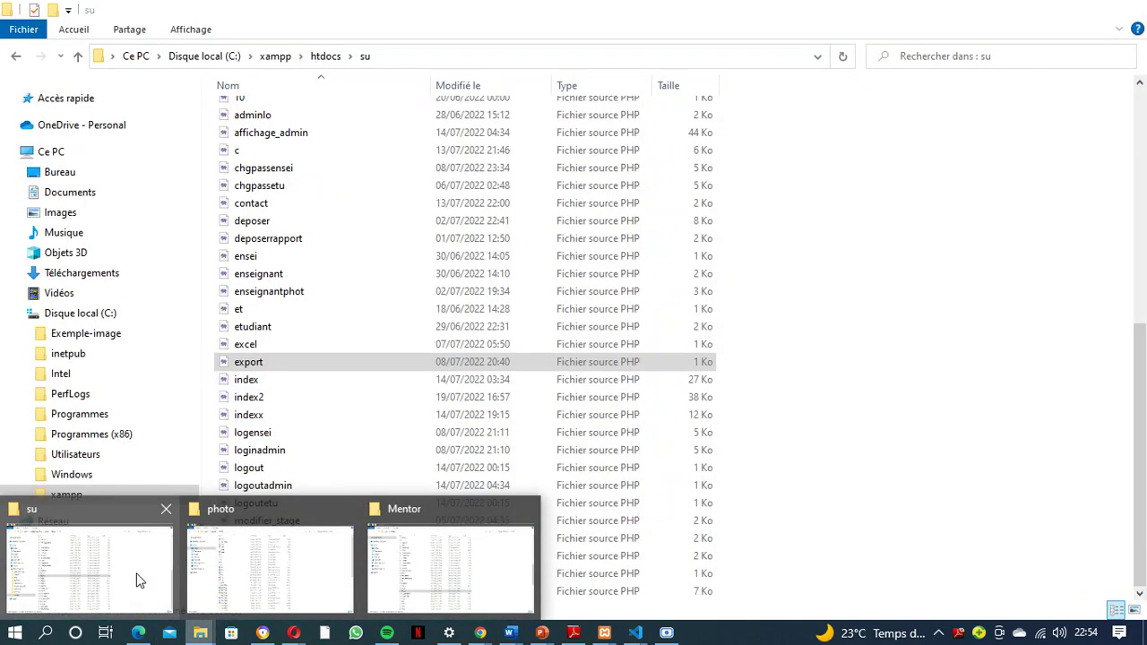
Open su's pre_versio_rapp folder and inspect both report files, including the newly uploaded one
click(134, 578)
scroll(295, 385, up, 8)
scroll(295, 385, up, 1)
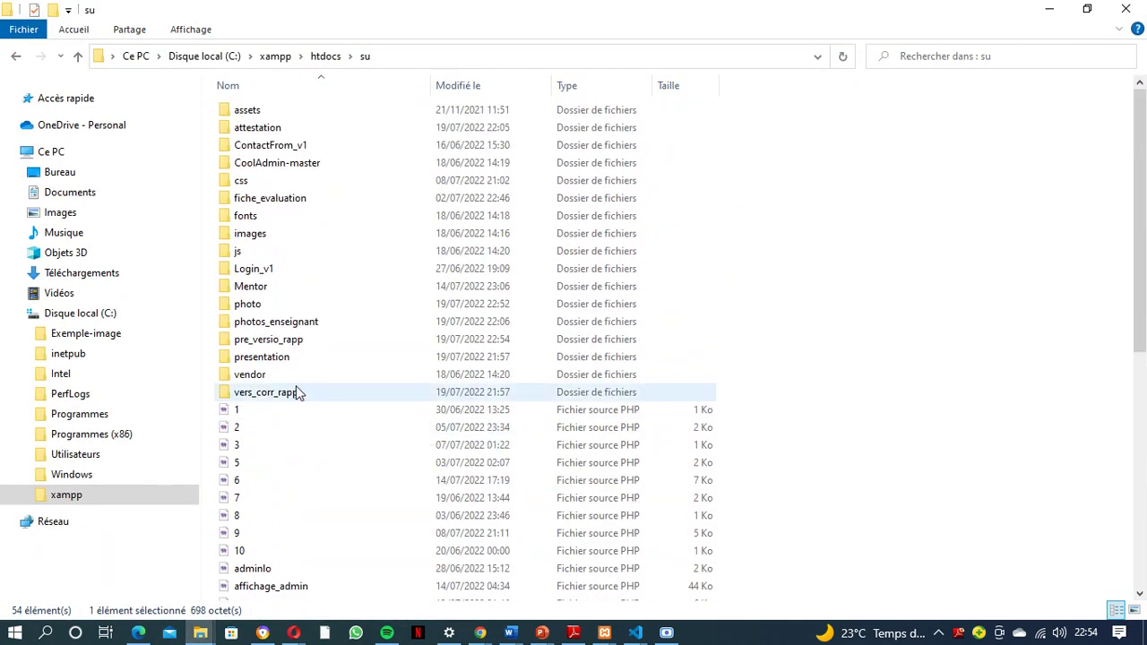
double_click(281, 341)
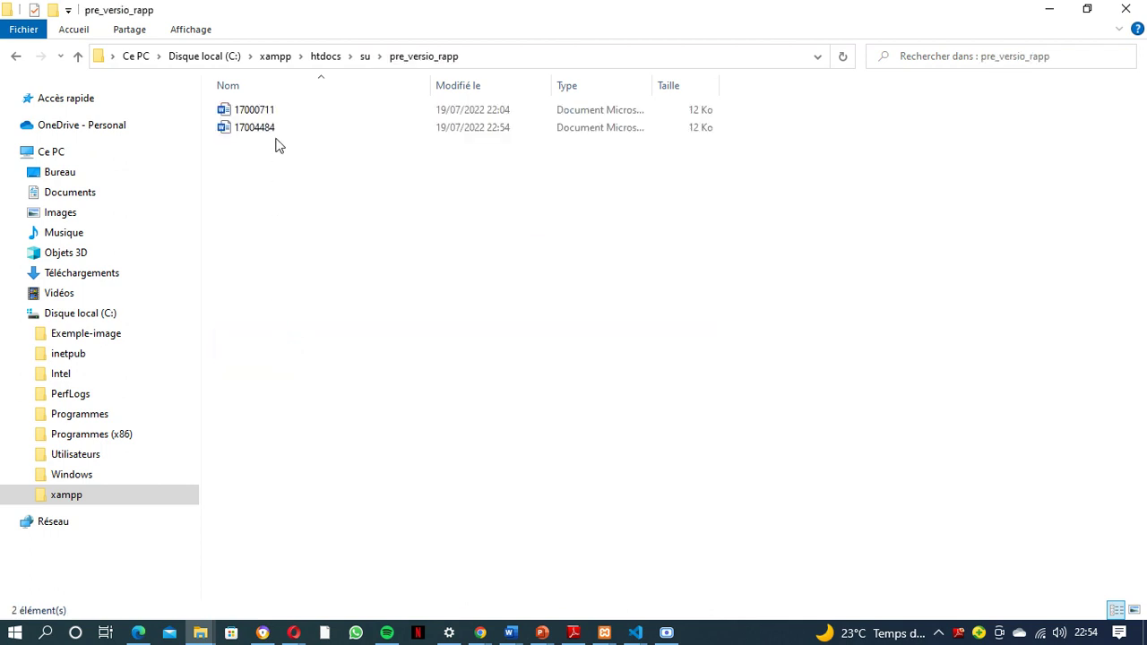
click(262, 113)
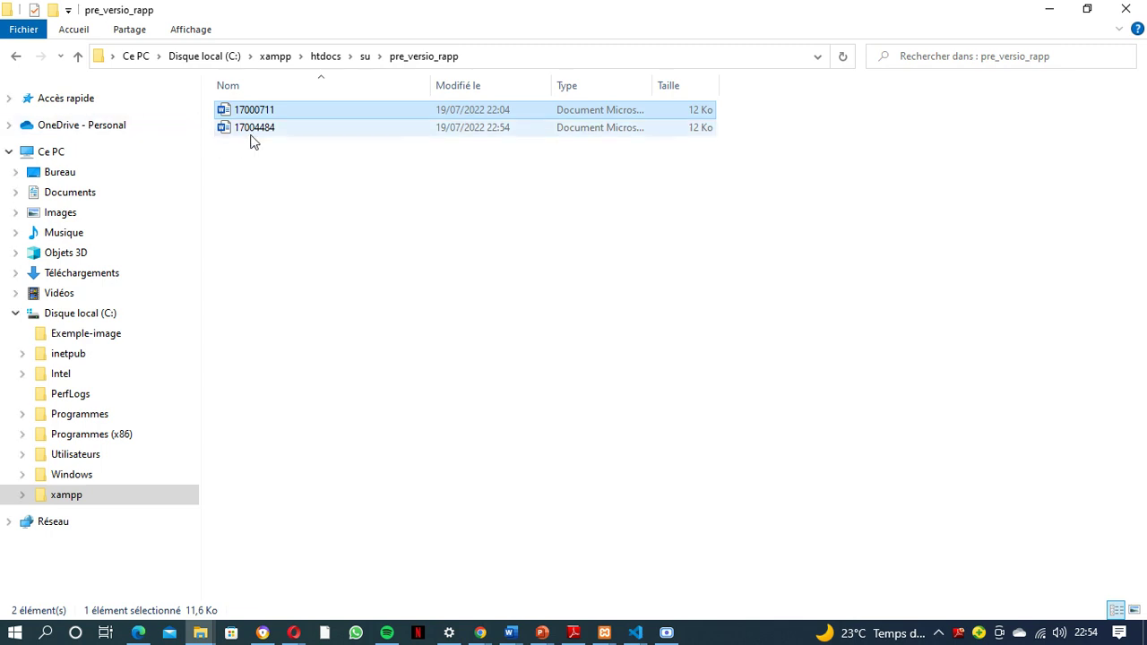
click(251, 131)
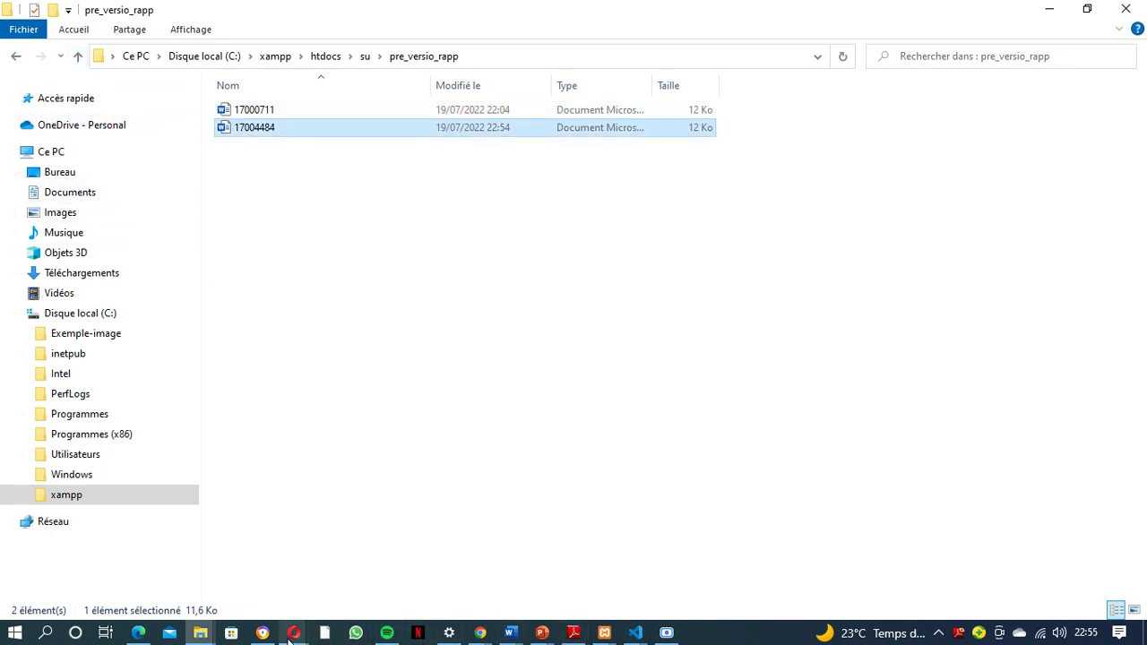
Attach the .pdf from the photo folder as the evaluation form and send it with ENVOYER
mouse_move(478, 627)
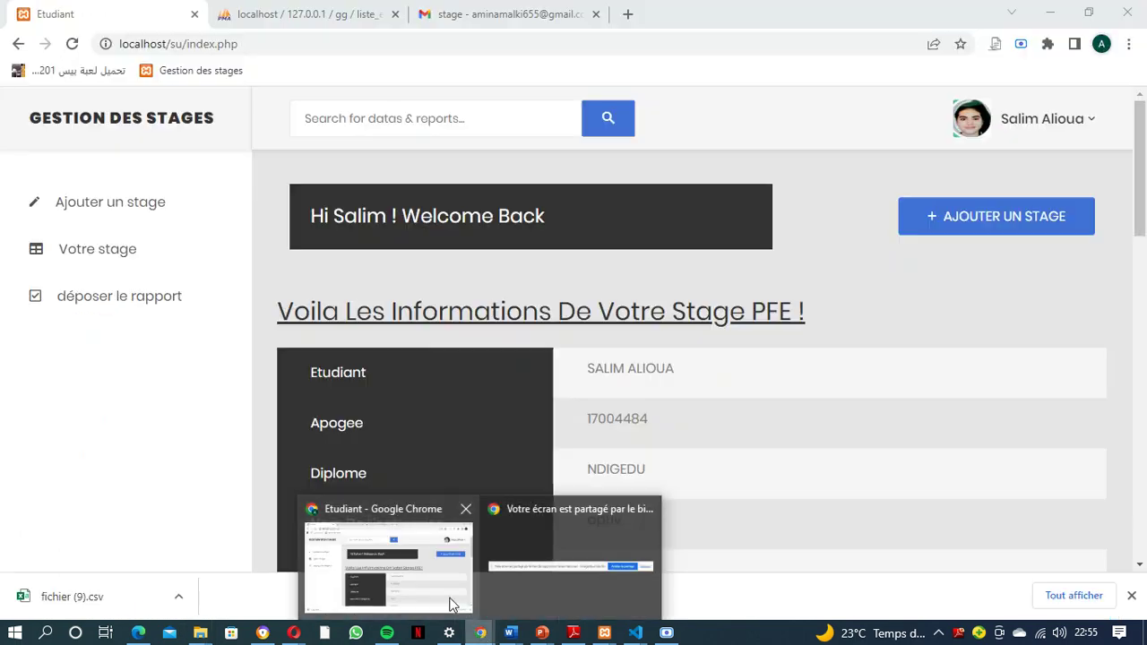
click(453, 605)
scroll(630, 505, down, 10)
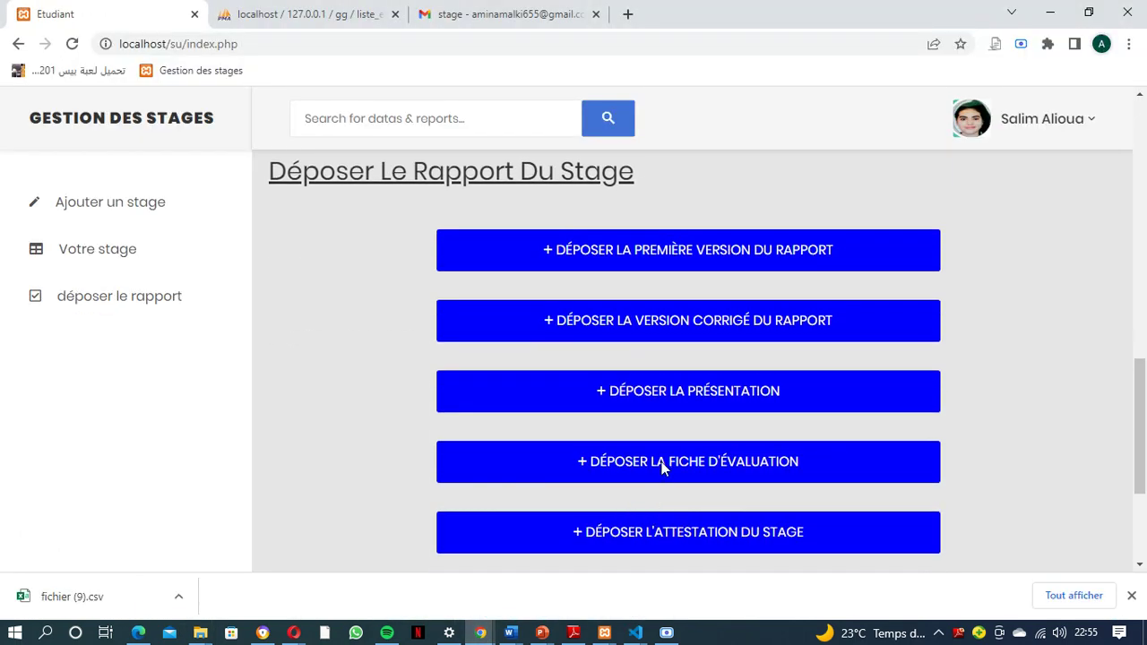
click(658, 461)
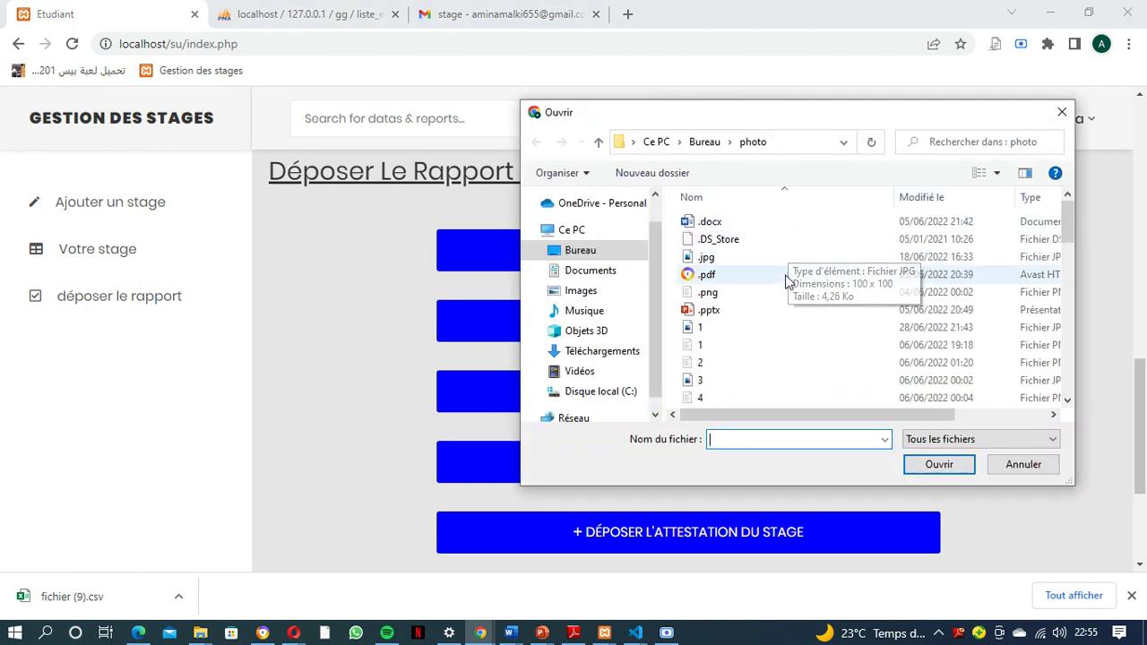
click(776, 274)
click(923, 466)
scroll(870, 474, down, 2)
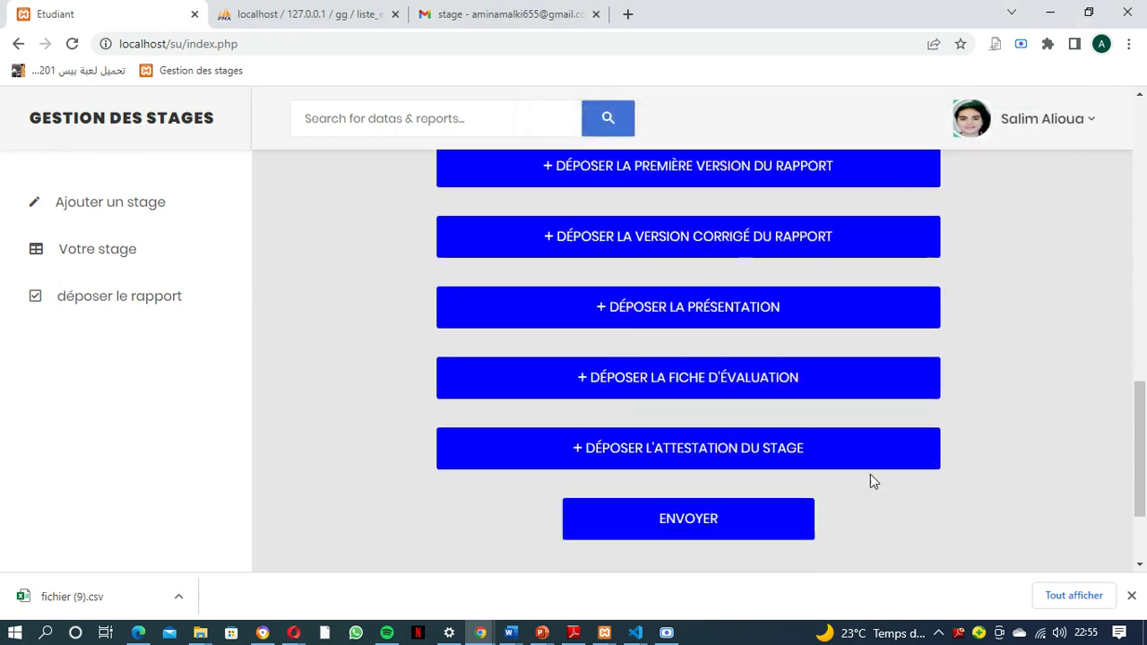
click(693, 443)
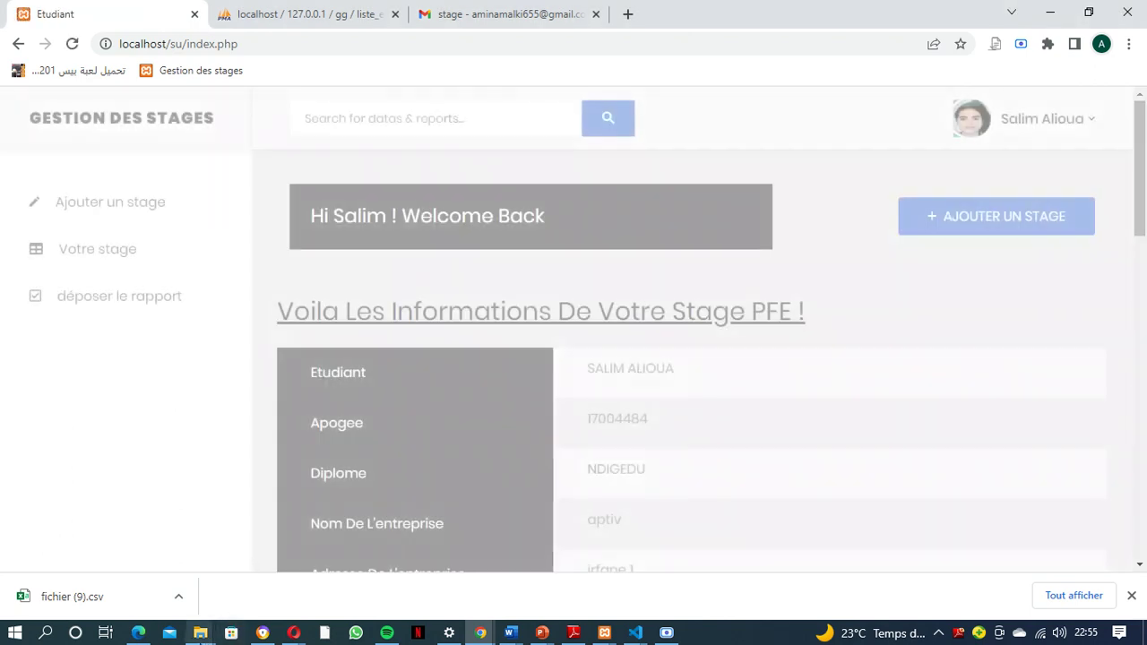
Check the newly uploaded file in su's fiche_evaluation folder, then go back up to su
mouse_move(201, 632)
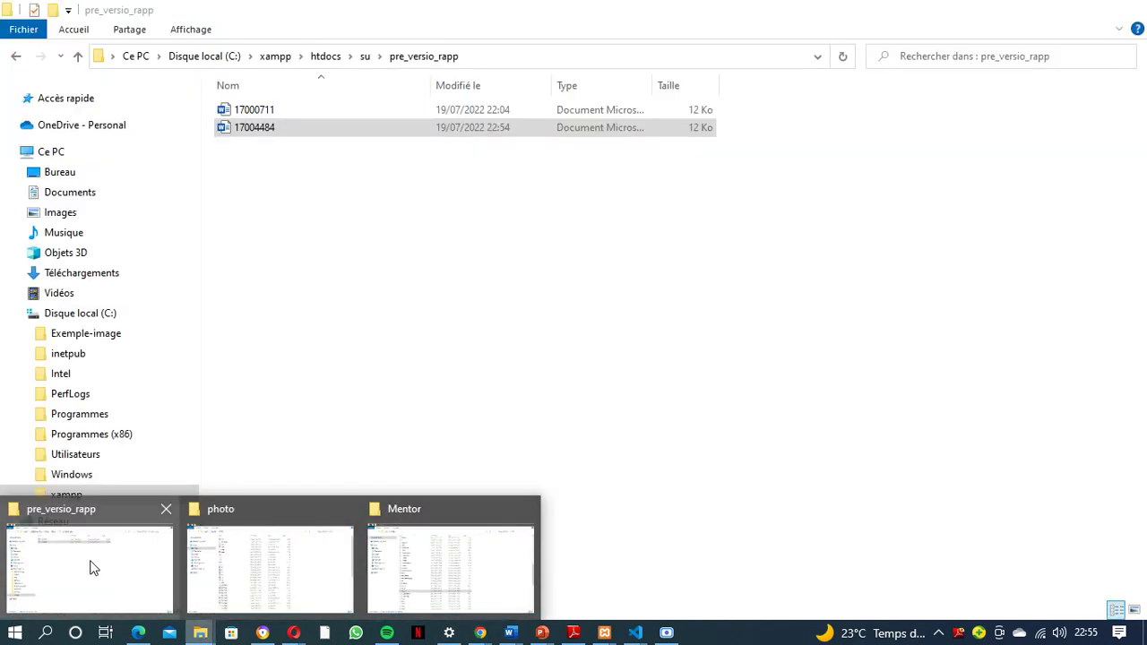
click(89, 566)
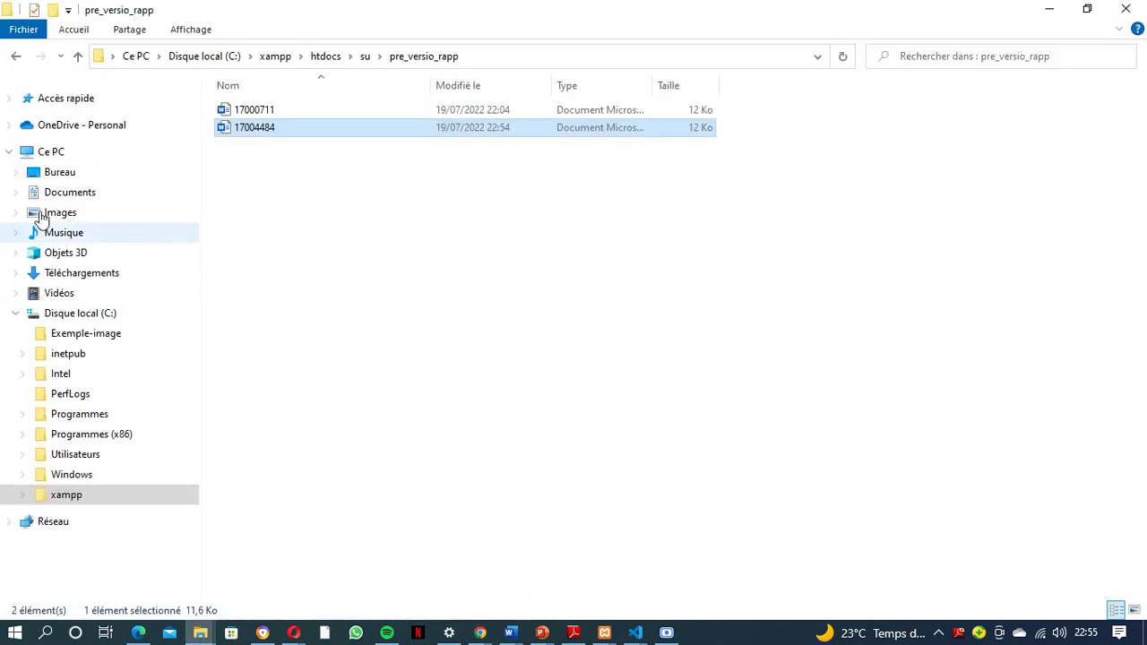
click(78, 56)
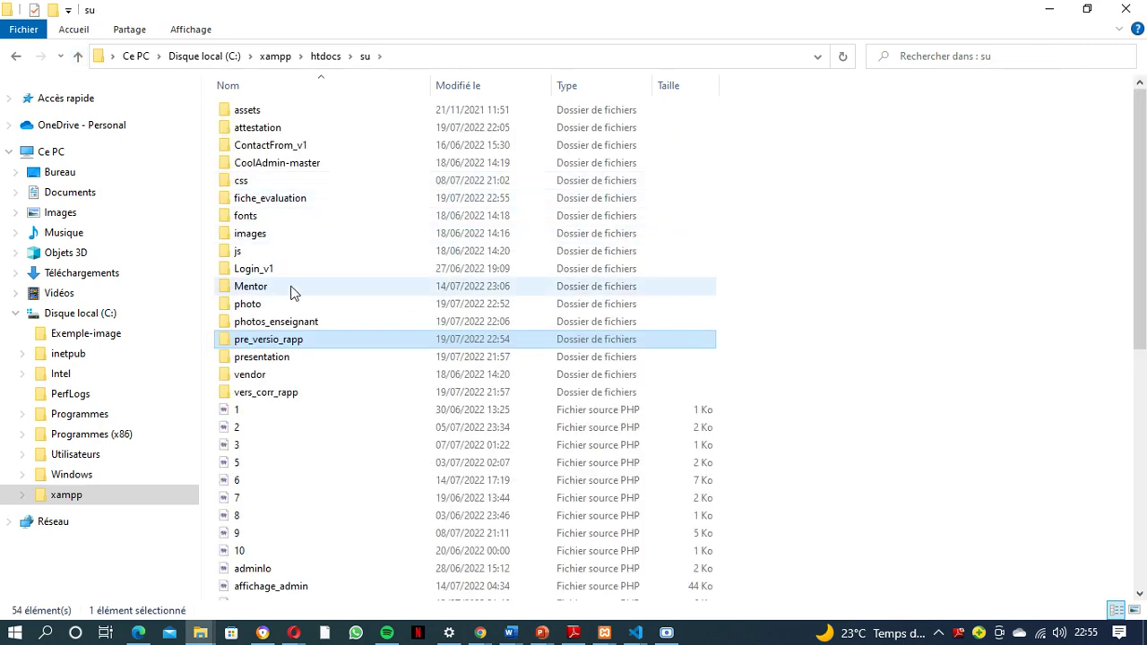
double_click(268, 198)
click(274, 129)
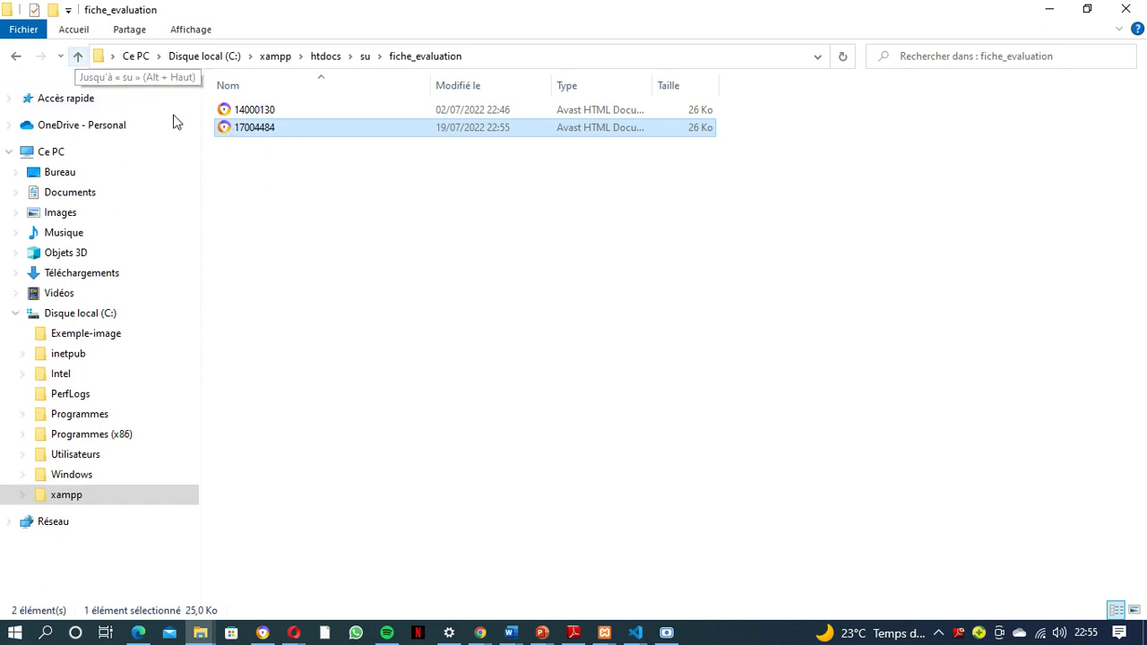
click(77, 59)
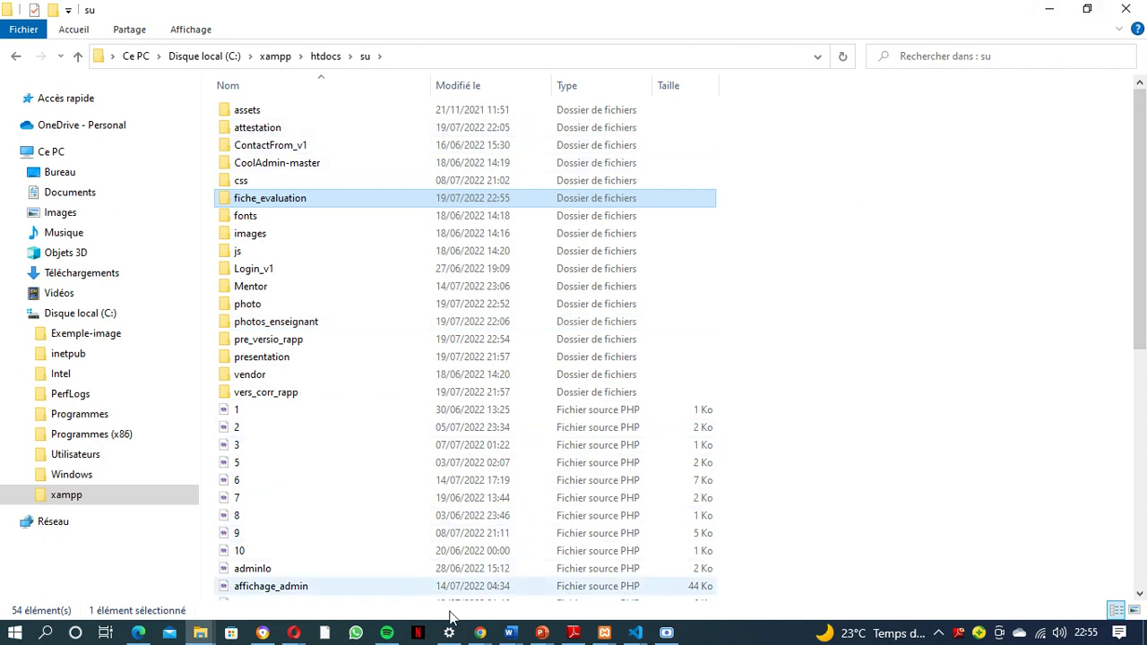
click(480, 634)
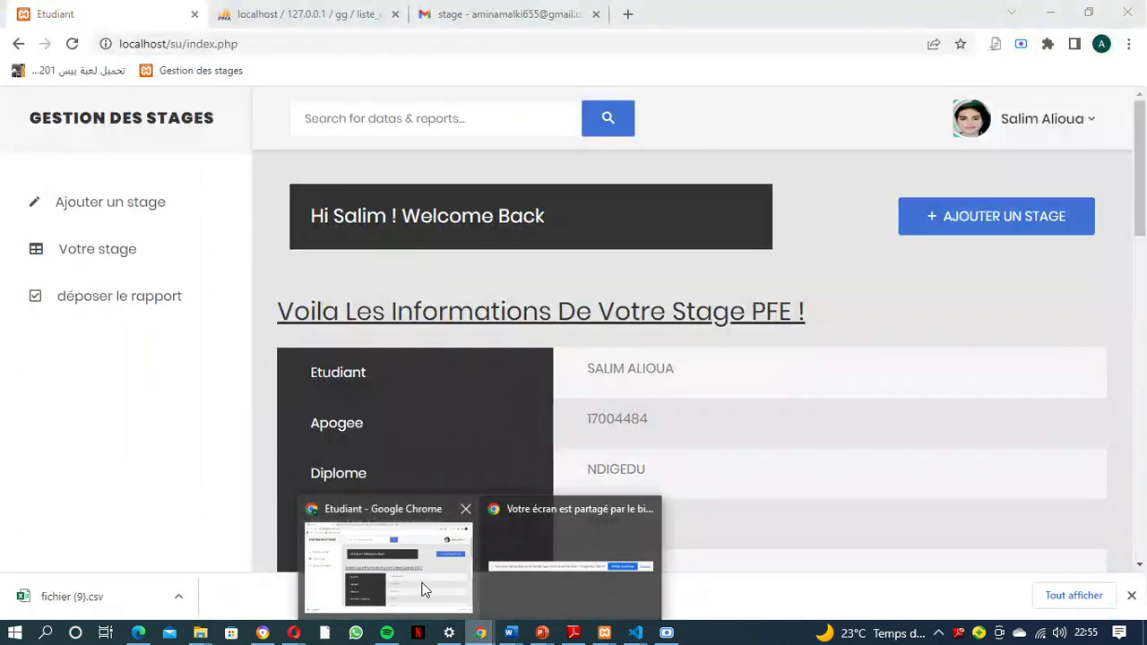
Choose the .pdf from the photo folder for 'Déposer la version corrigé du rapport'
click(428, 587)
scroll(645, 457, down, 10)
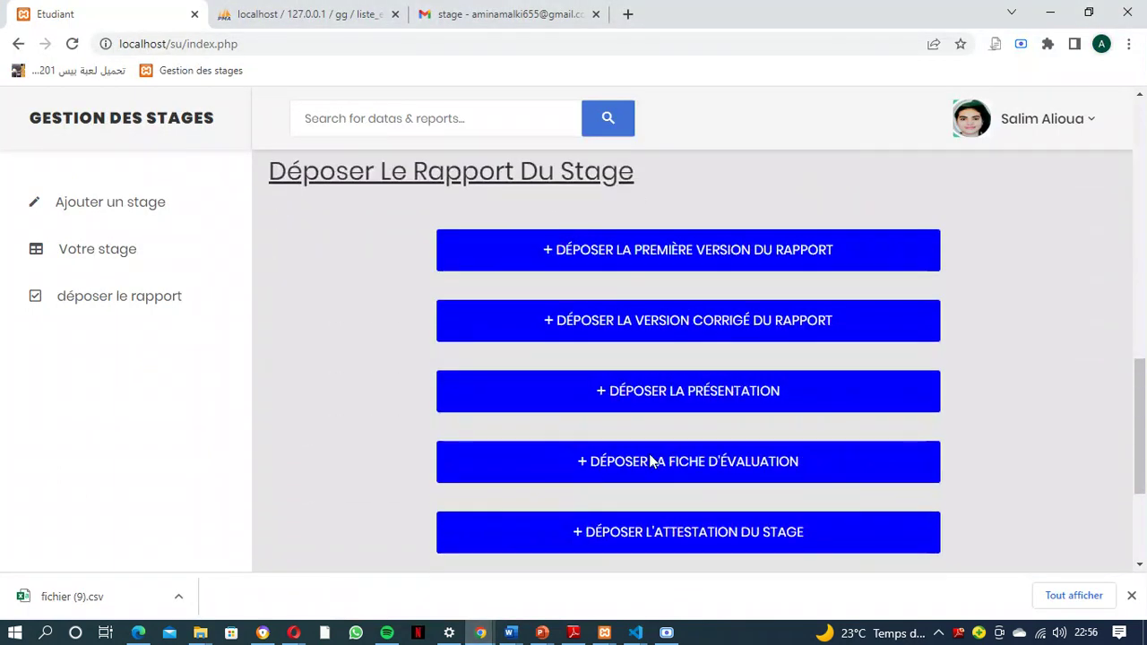
click(759, 240)
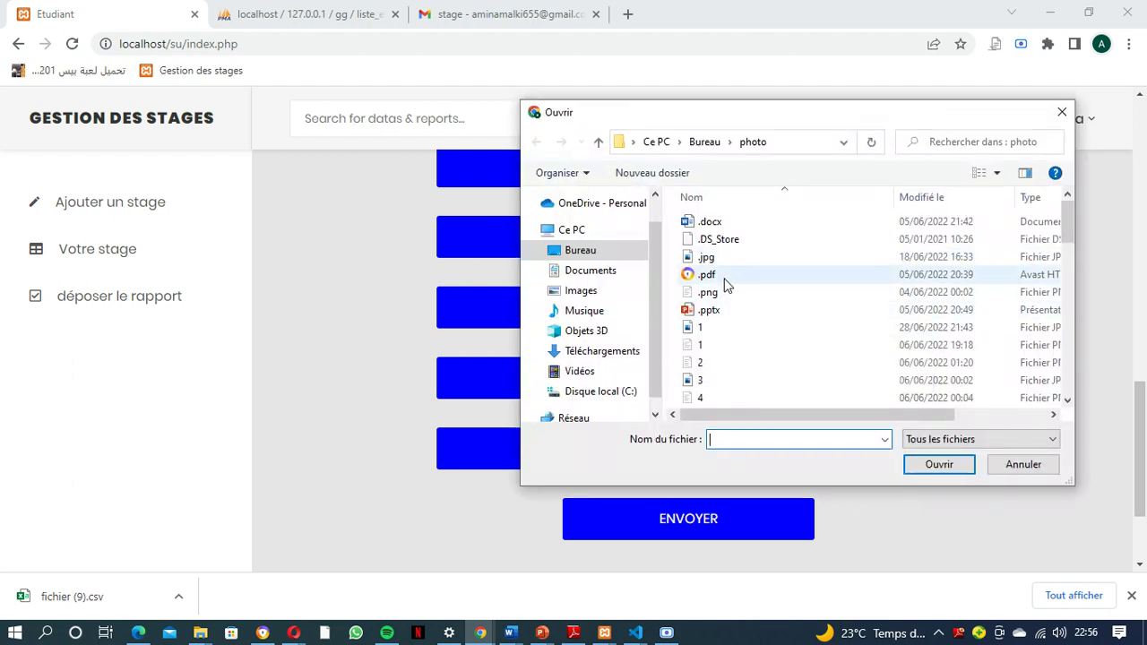
click(726, 284)
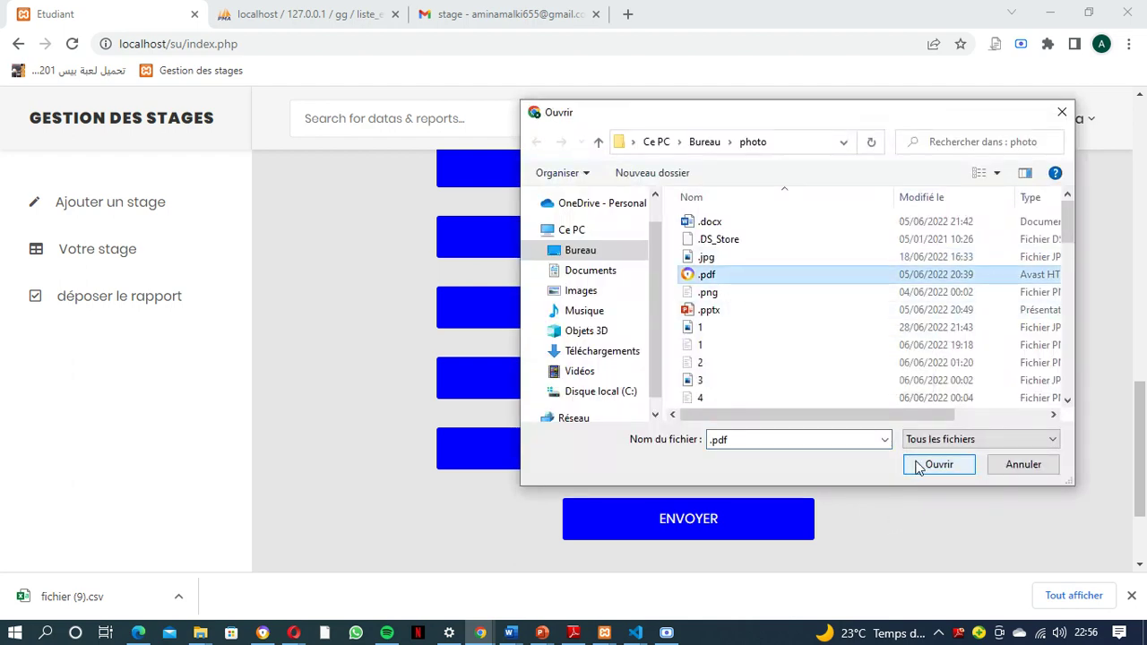
click(917, 464)
Submit the corrected report and find it in su's vers_corr_rapp folder
click(709, 528)
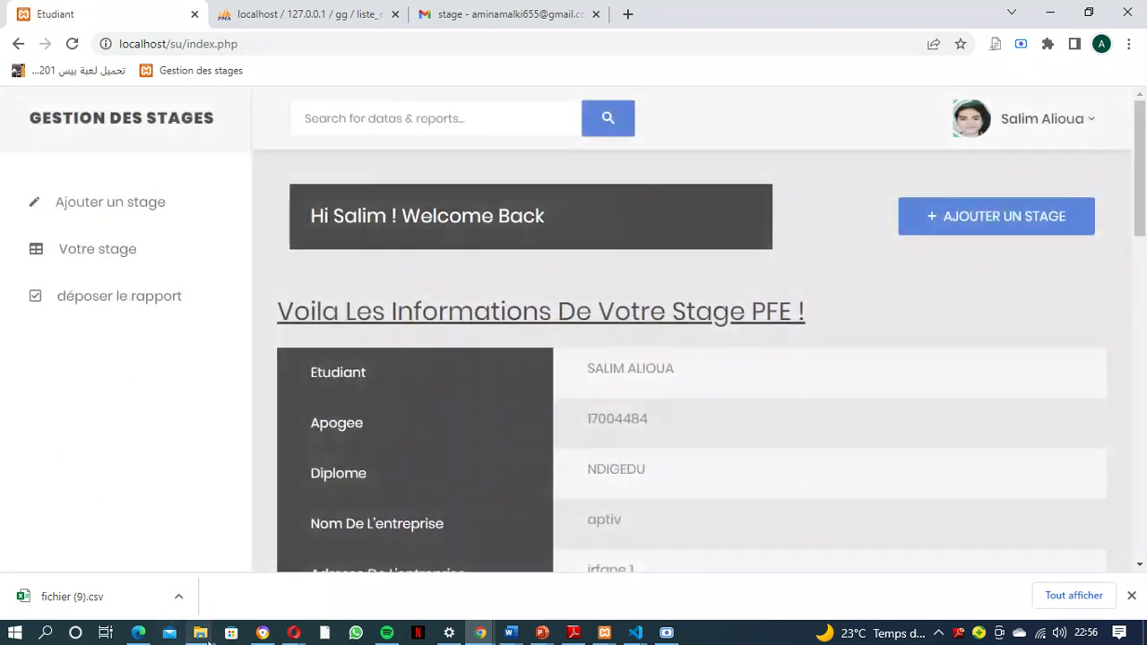
mouse_move(201, 633)
click(148, 592)
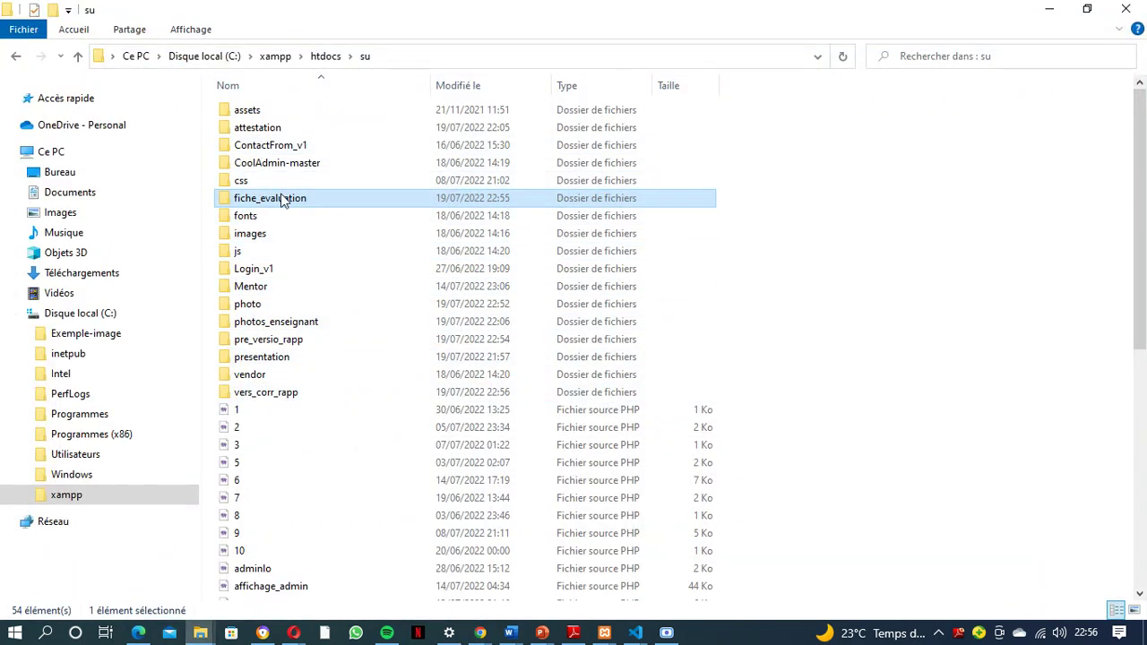
click(281, 394)
double_click(280, 395)
click(260, 119)
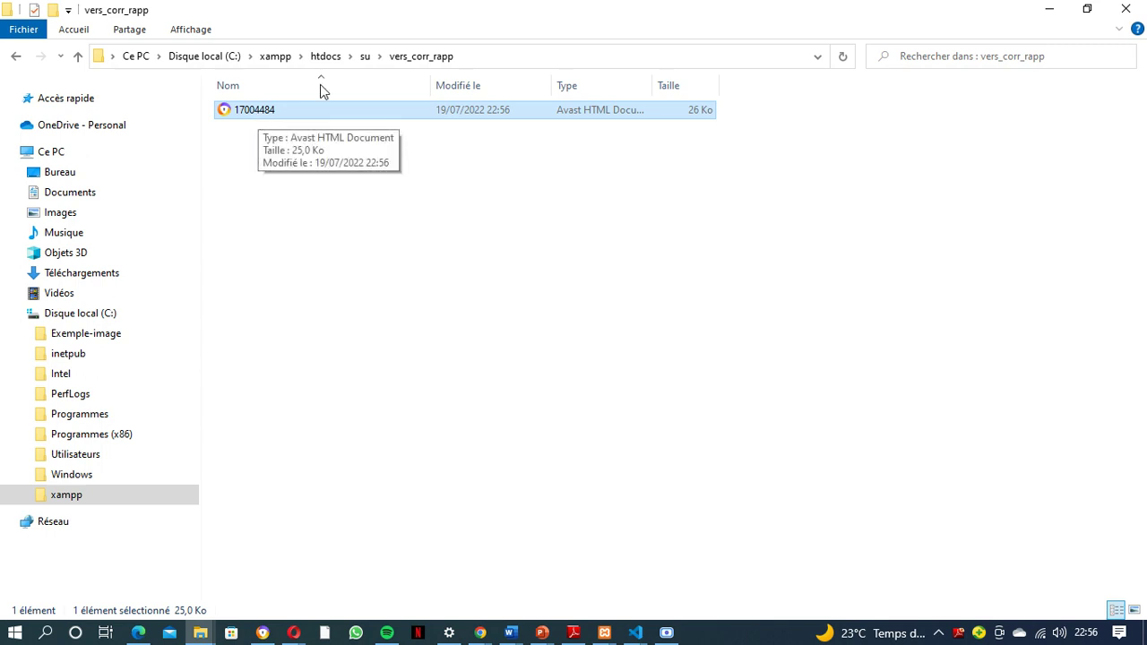
click(480, 632)
Delete the student's internship with the 'Supprimer le Stage' trash icon and dismiss the downloads bar
click(418, 583)
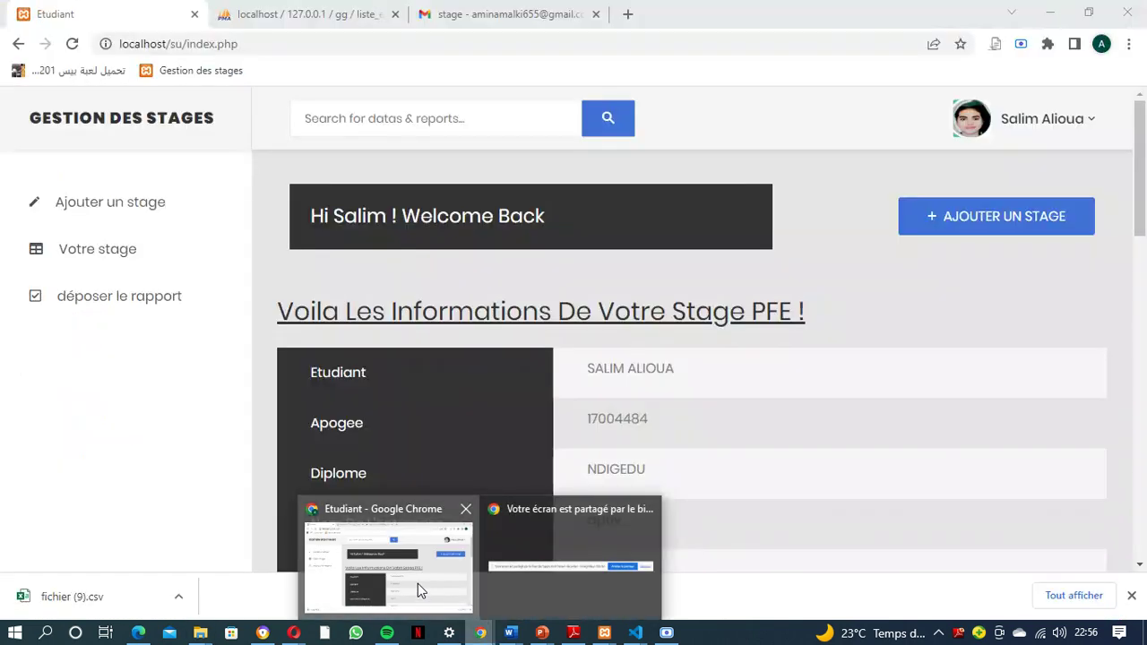
scroll(617, 503, down, 8)
scroll(611, 505, down, 4)
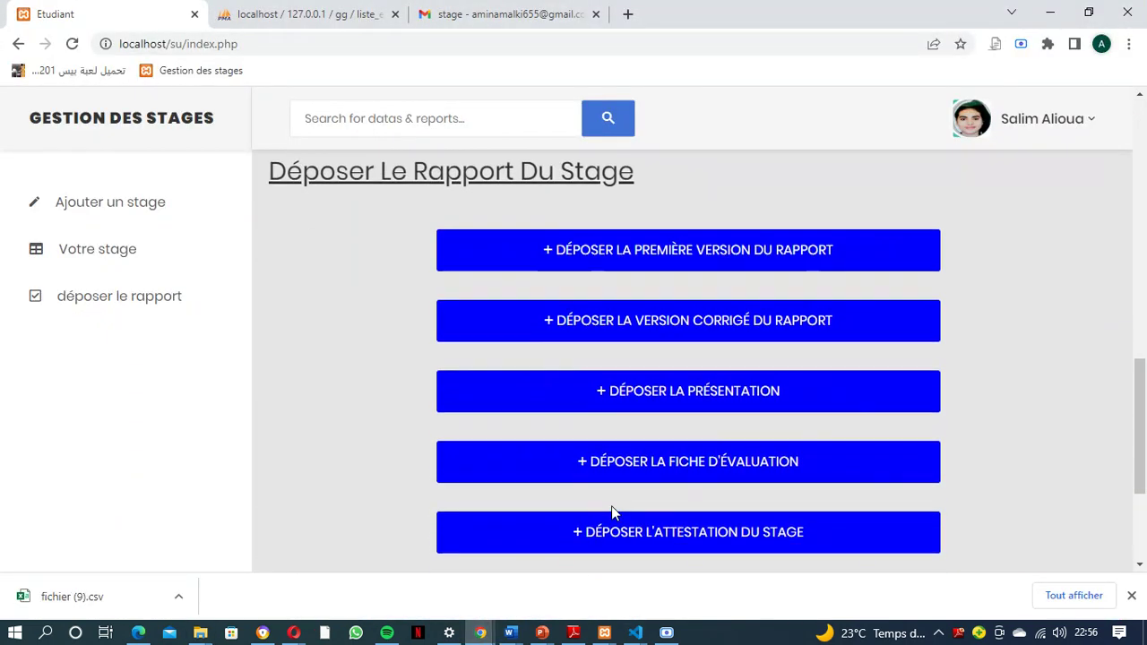
scroll(611, 505, up, 4)
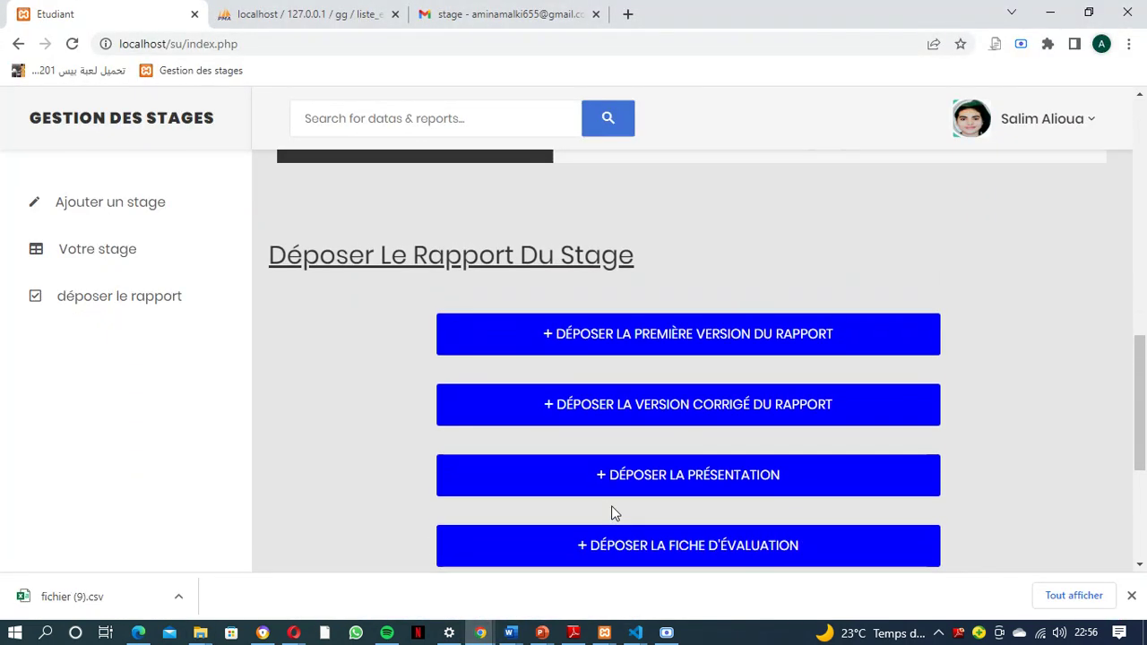
scroll(611, 506, up, 1)
scroll(613, 510, up, 1)
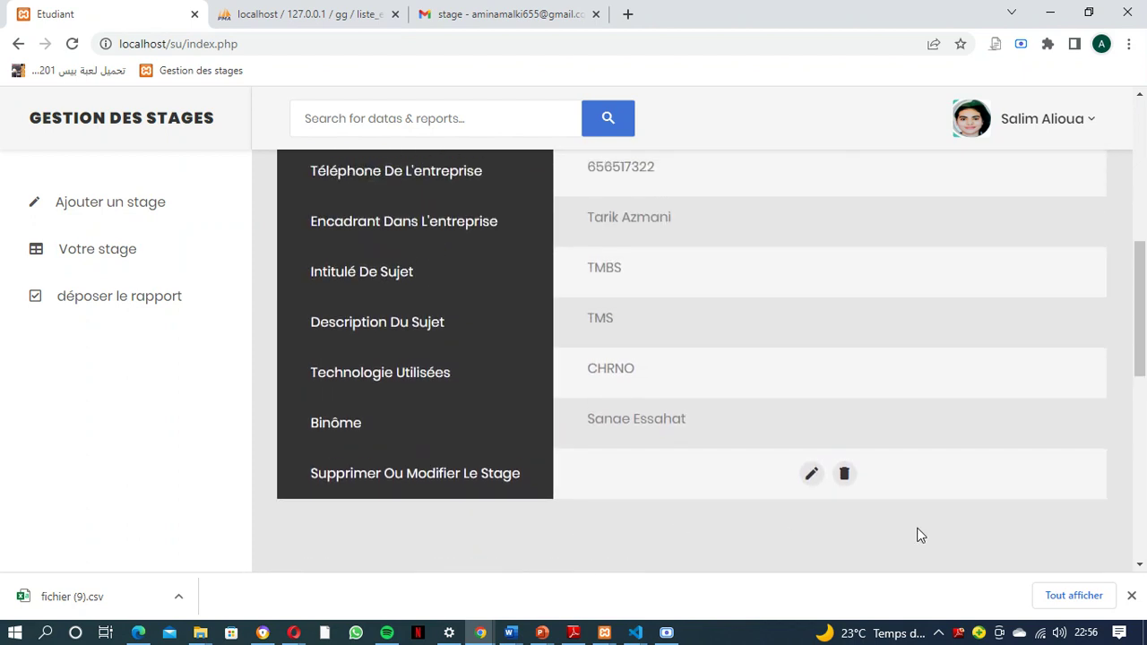
scroll(591, 459, up, 1)
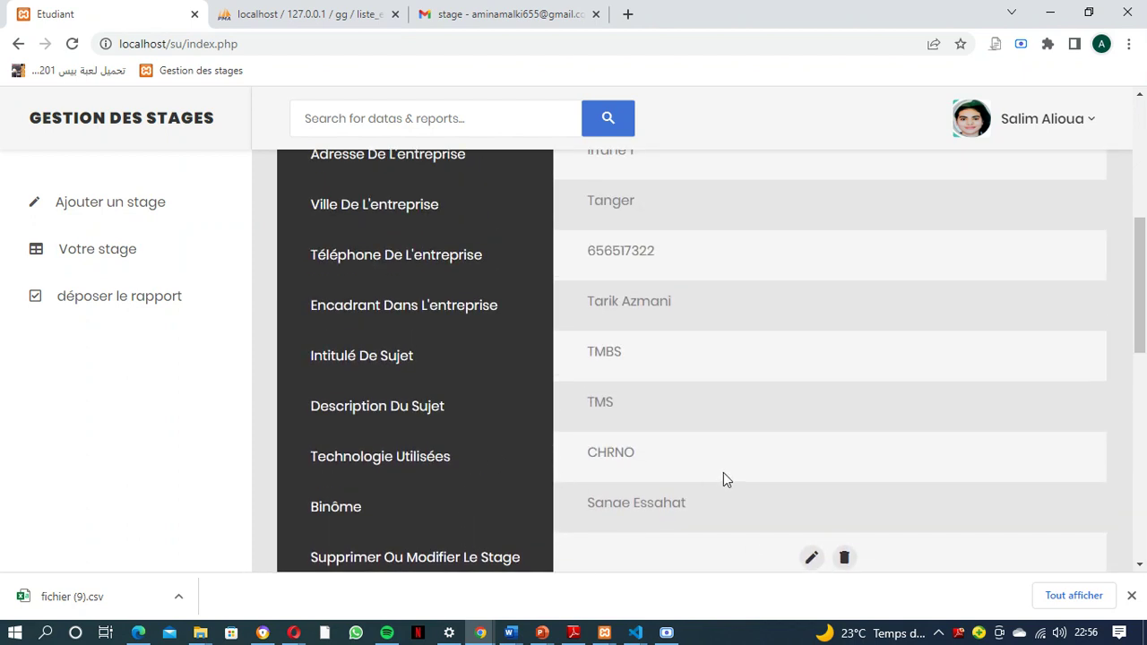
scroll(731, 478, up, 1)
scroll(731, 477, down, 3)
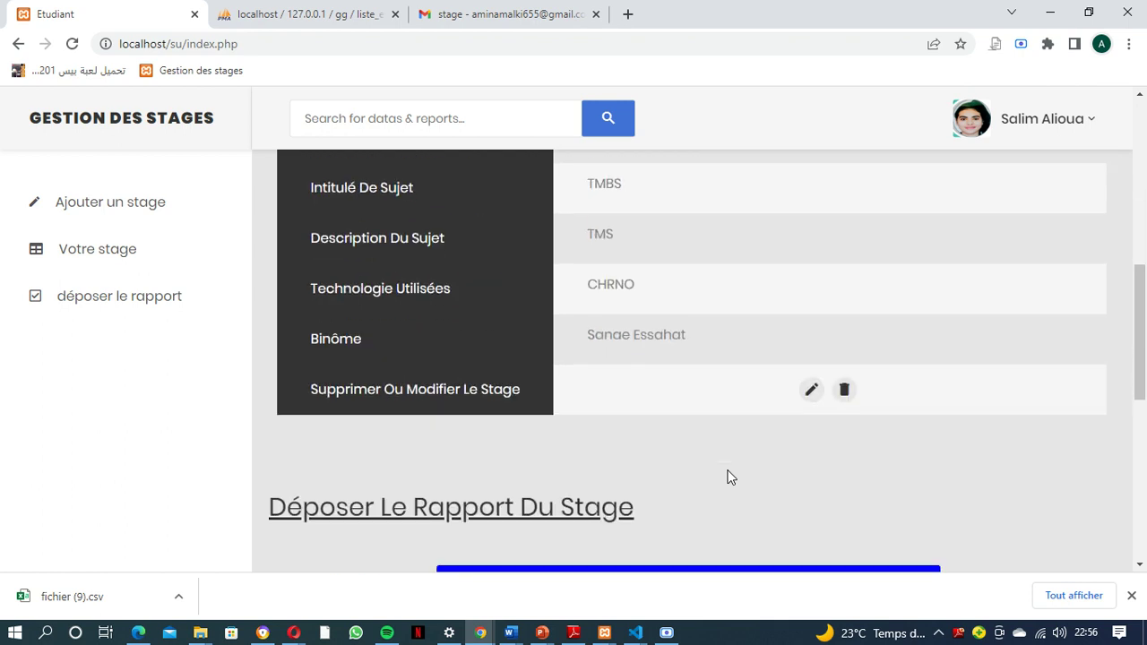
scroll(643, 481, up, 4)
scroll(643, 479, down, 3)
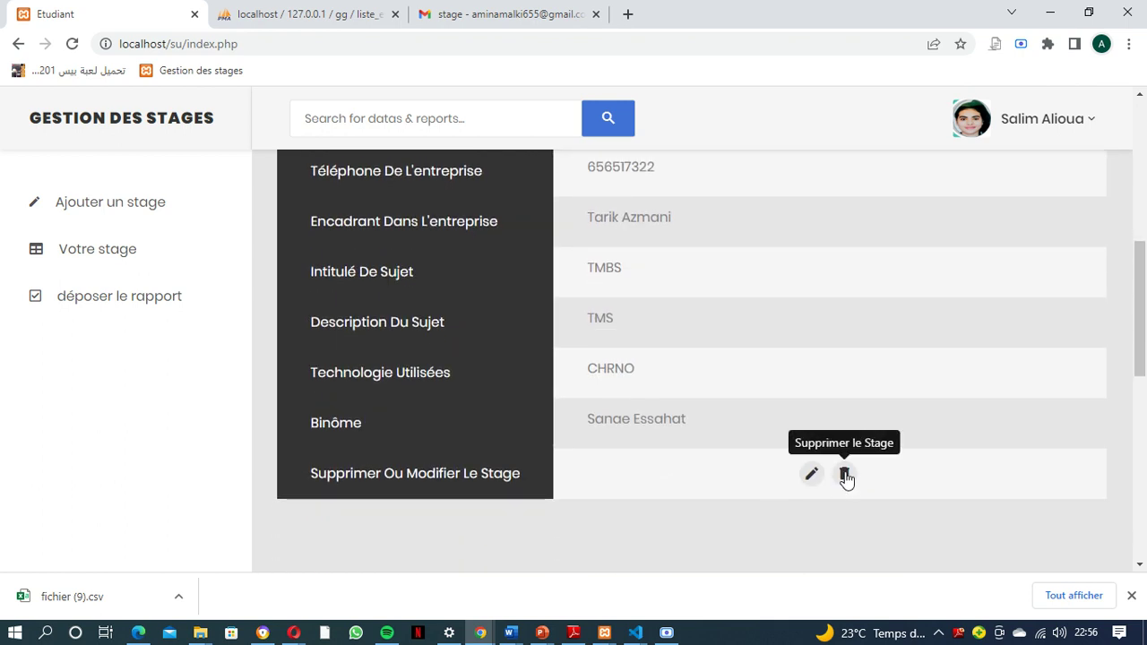
click(845, 475)
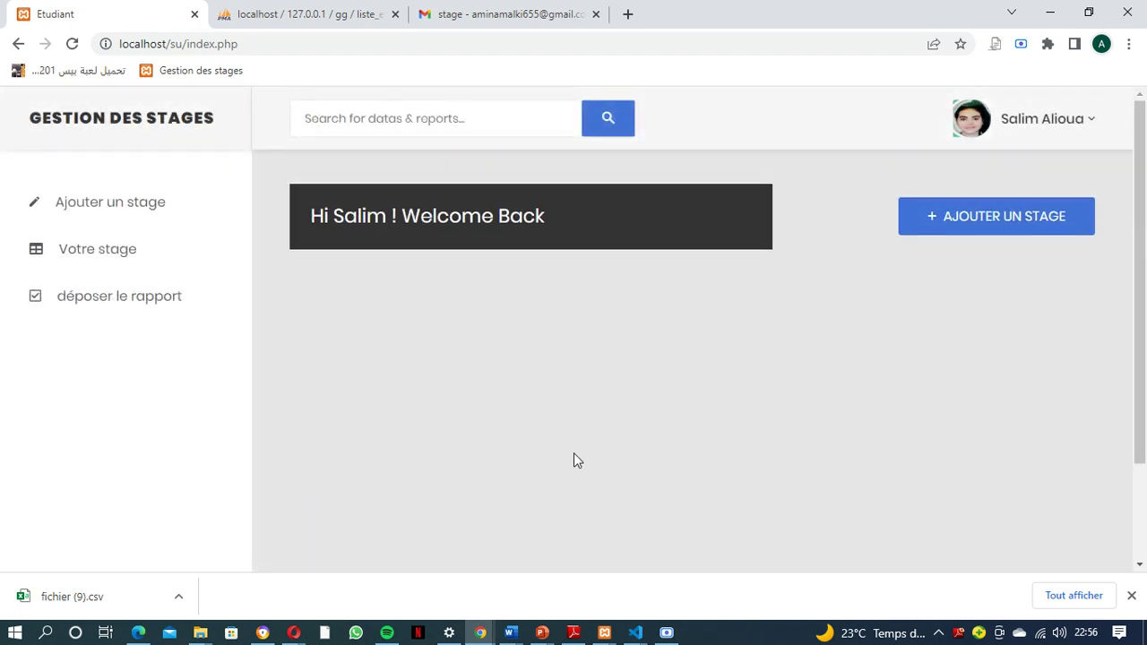
click(1131, 595)
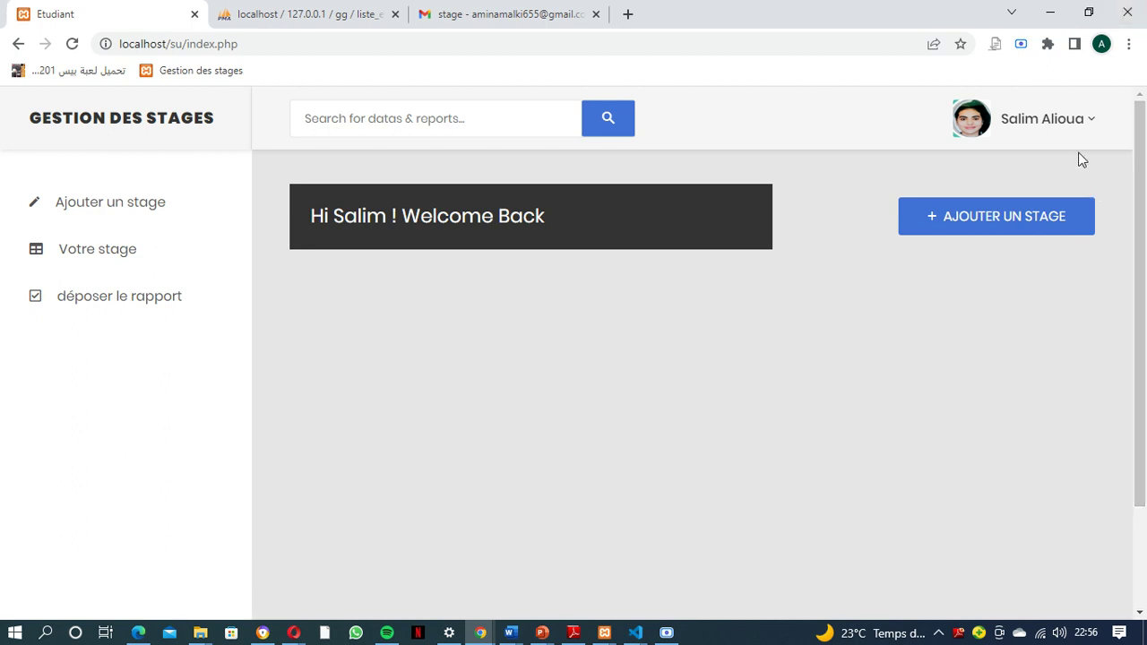
Log out of the student account and choose the Enseignant login space
click(1085, 126)
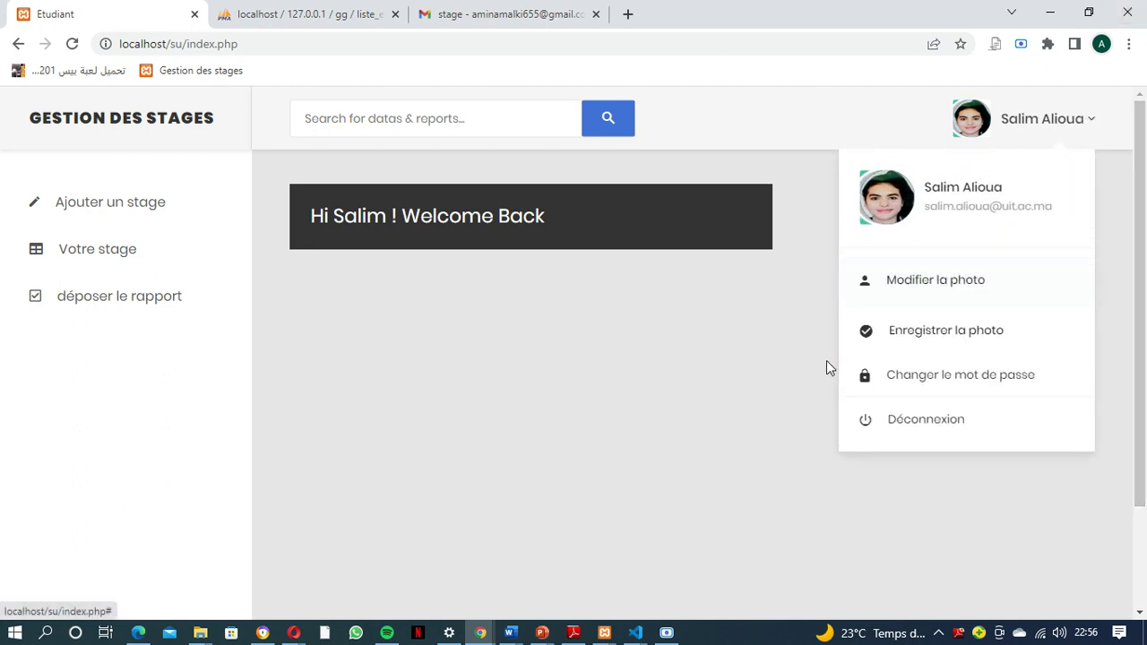
click(926, 423)
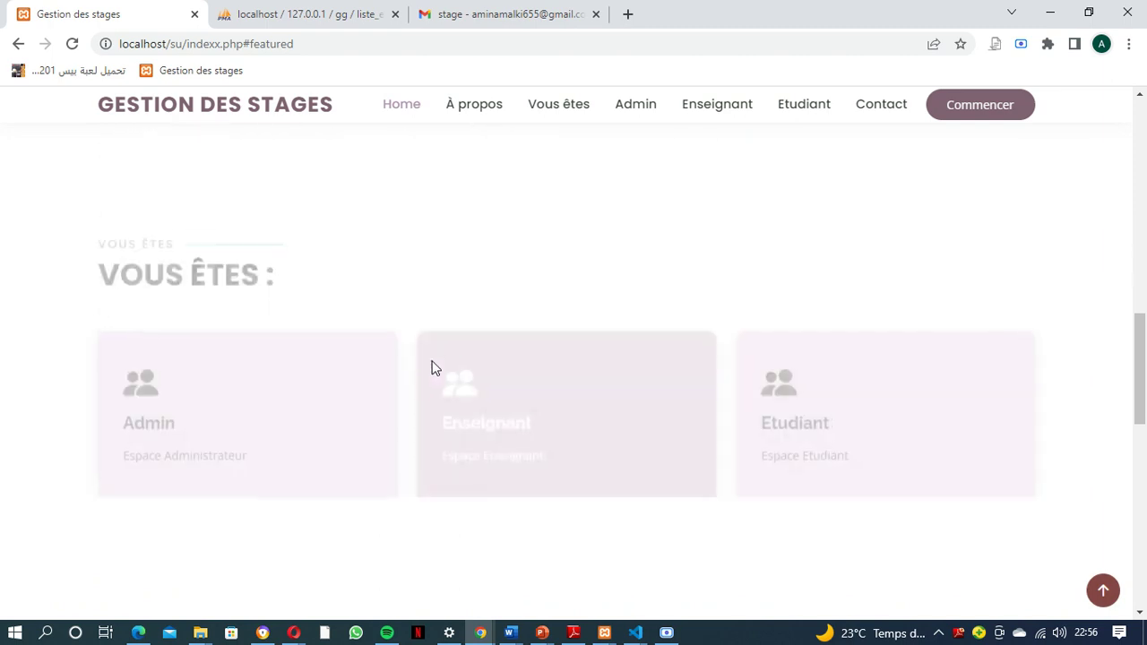
click(479, 381)
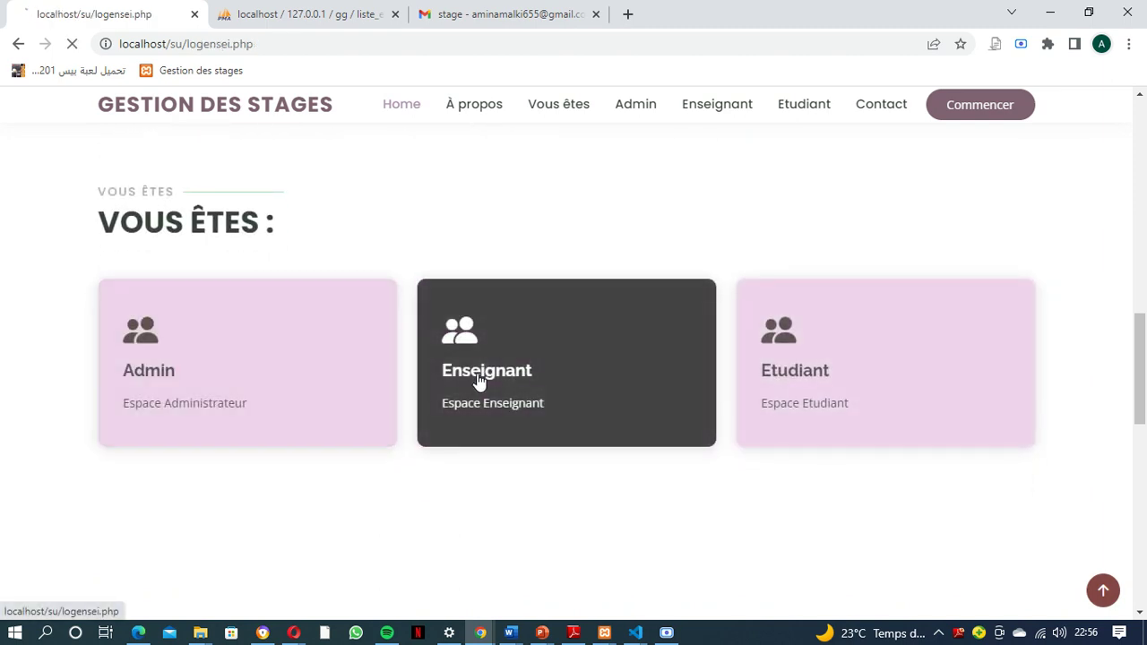
Sign in as the teacher using the saved e-mail and the account password
click(735, 345)
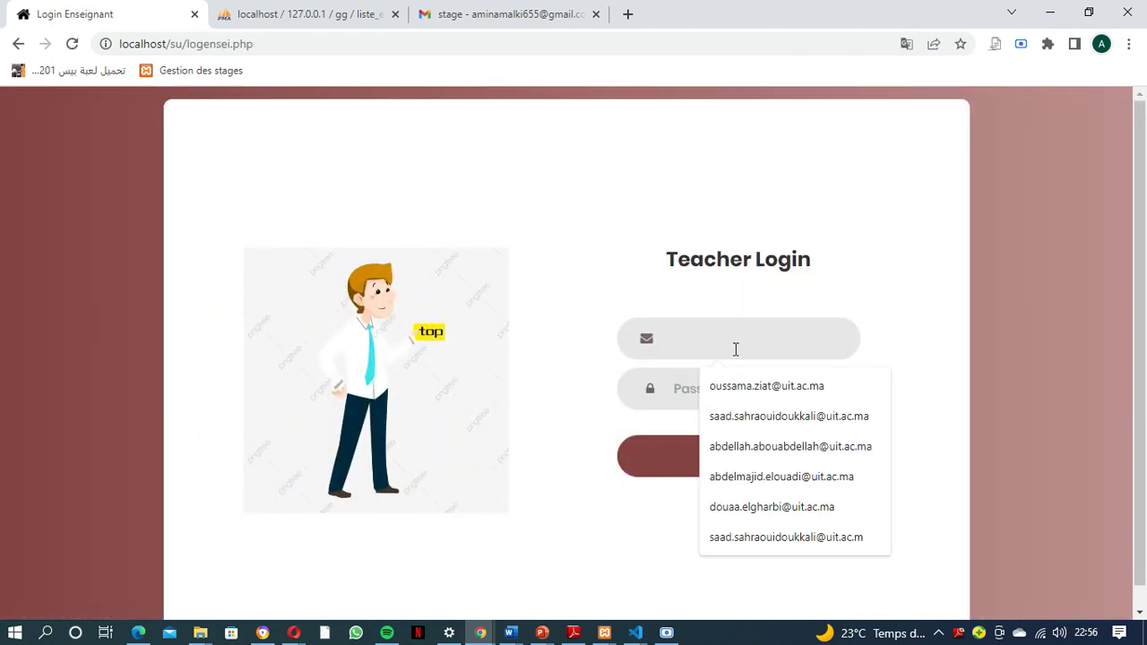
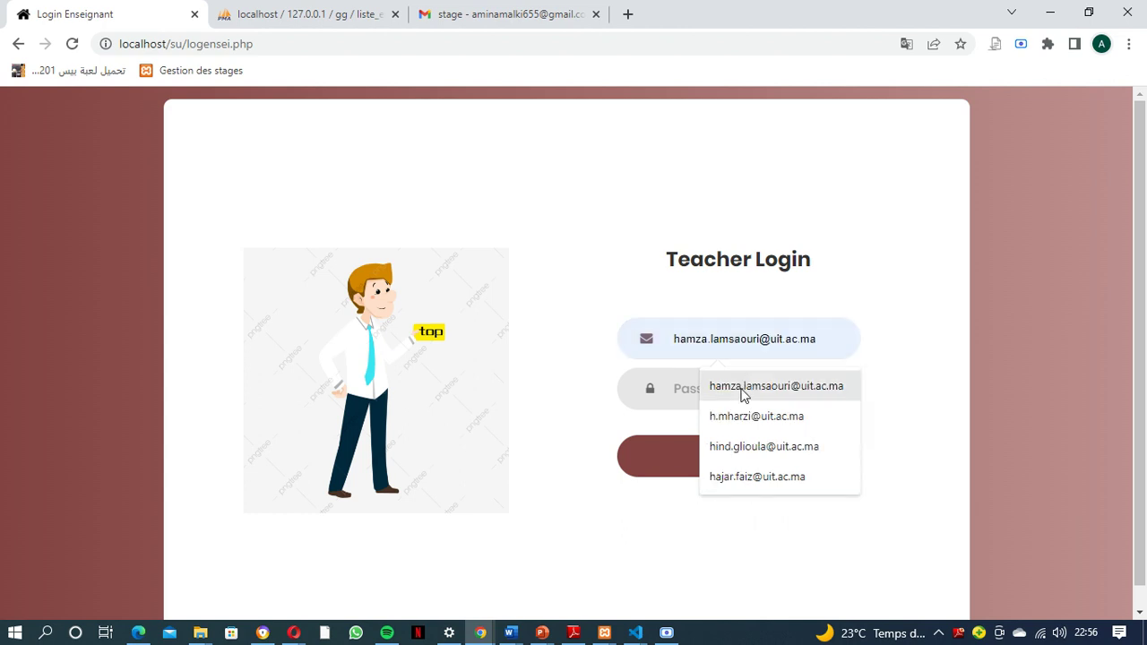
click(743, 418)
click(723, 389)
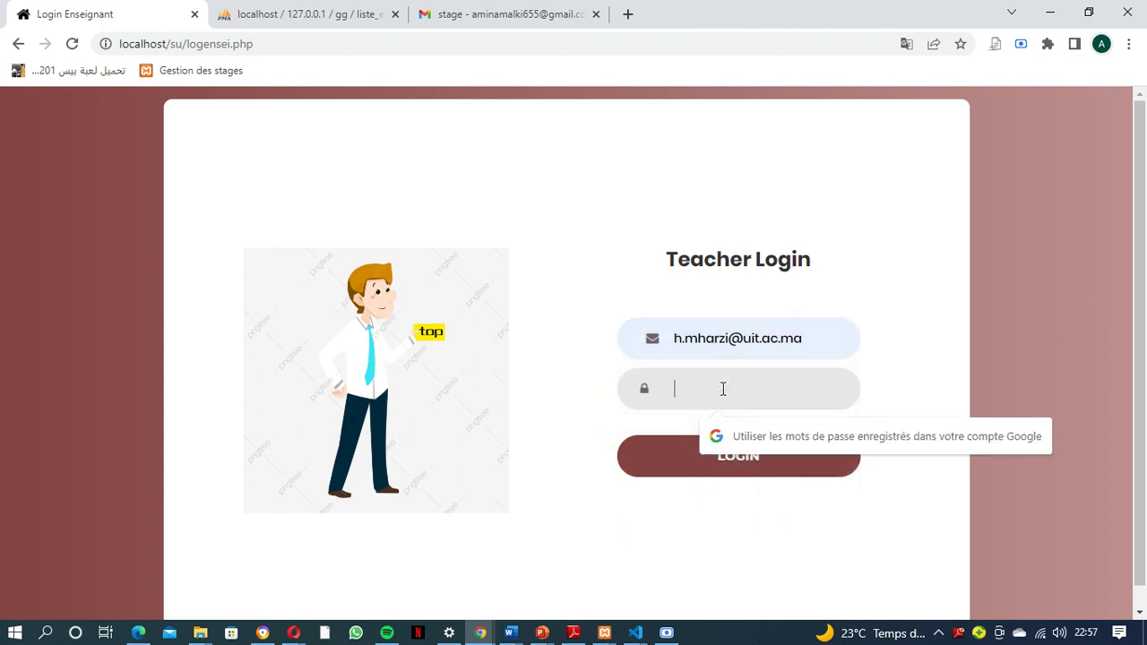
text(••••••)
key(Caps_Lock)
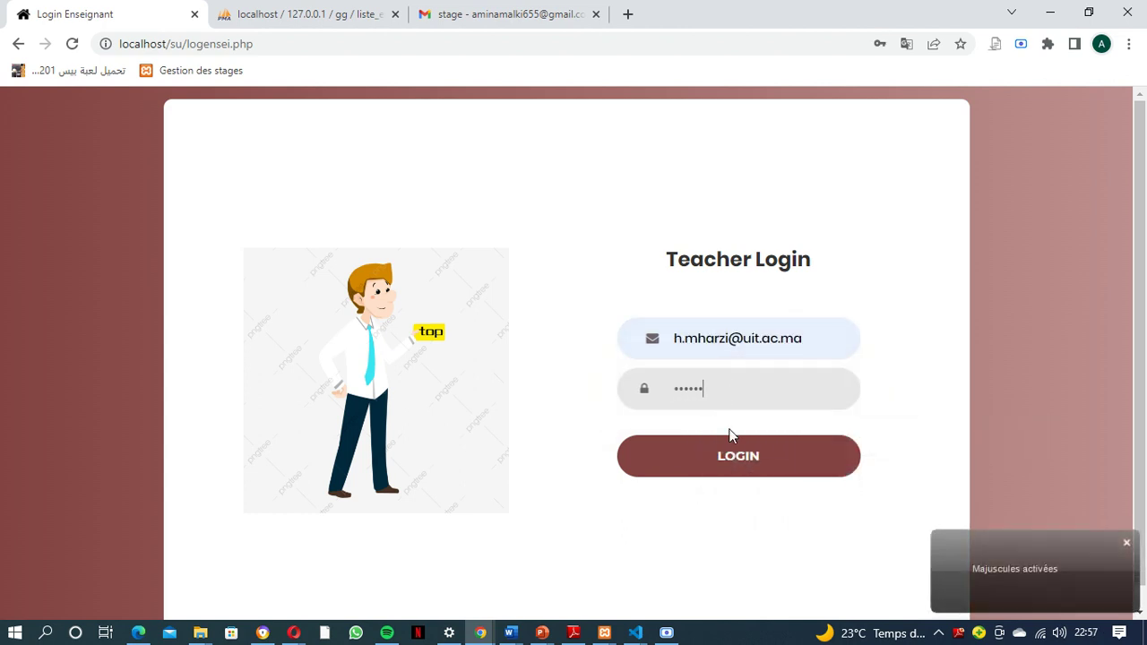
click(733, 462)
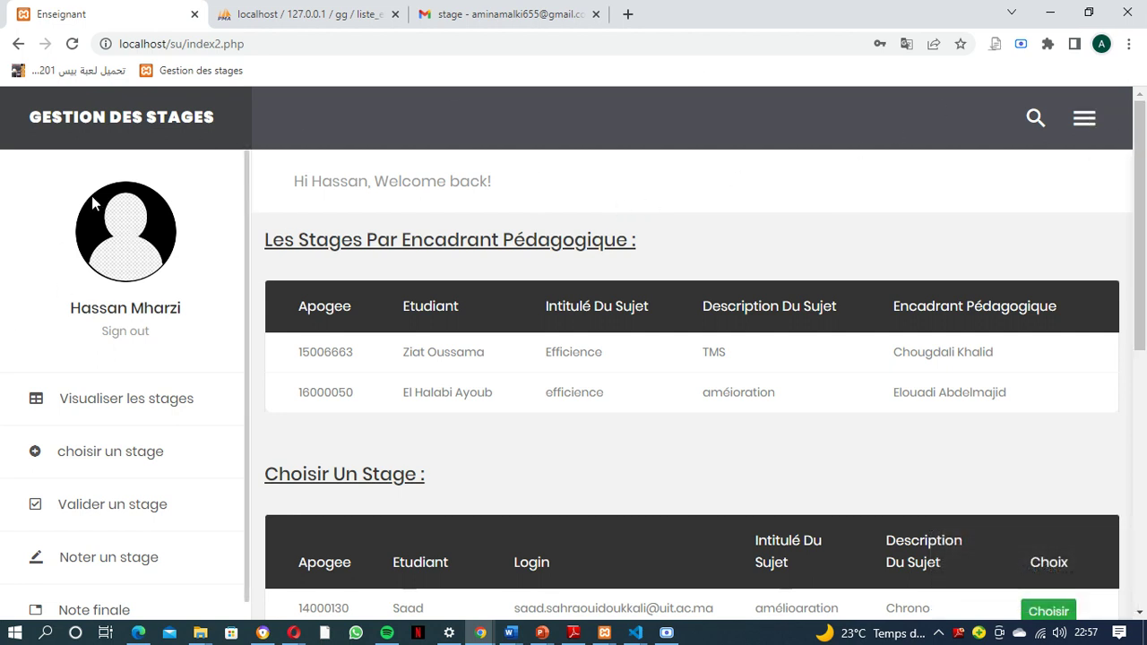
Set the teacher's profile photo to the li image from Bureau and save it
click(1084, 119)
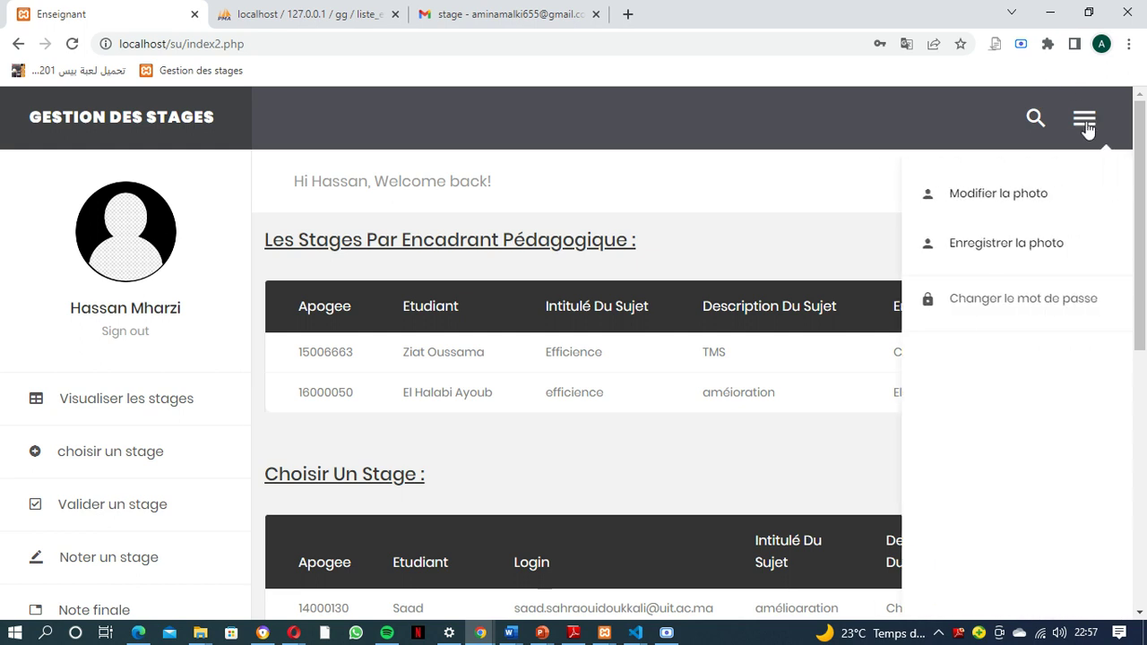
click(984, 194)
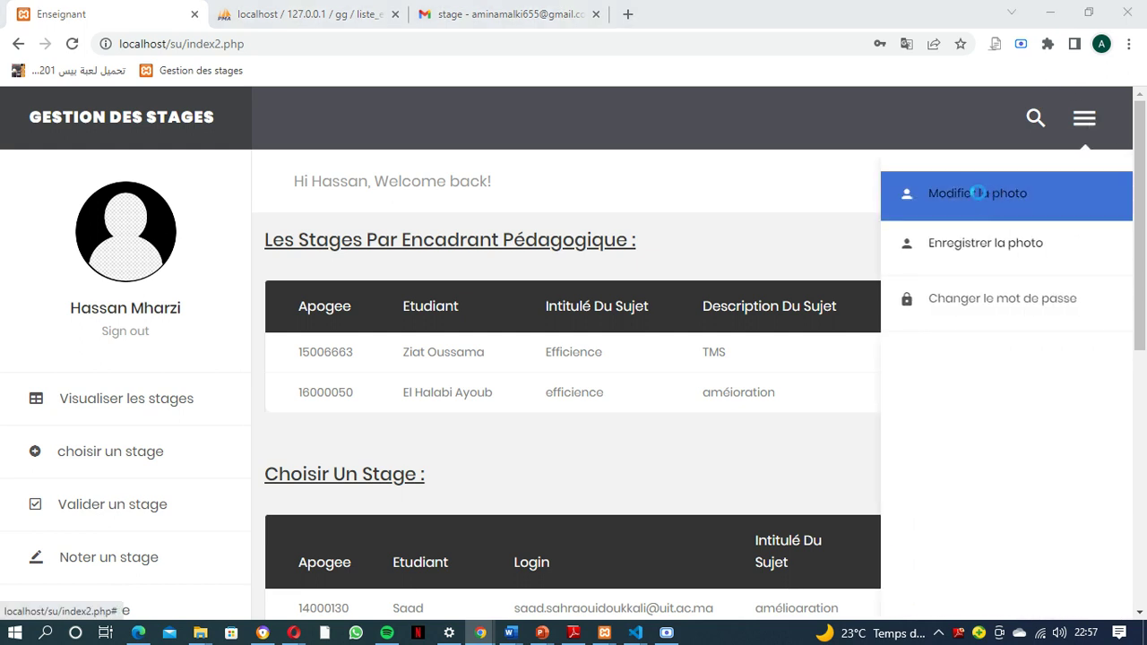
click(580, 250)
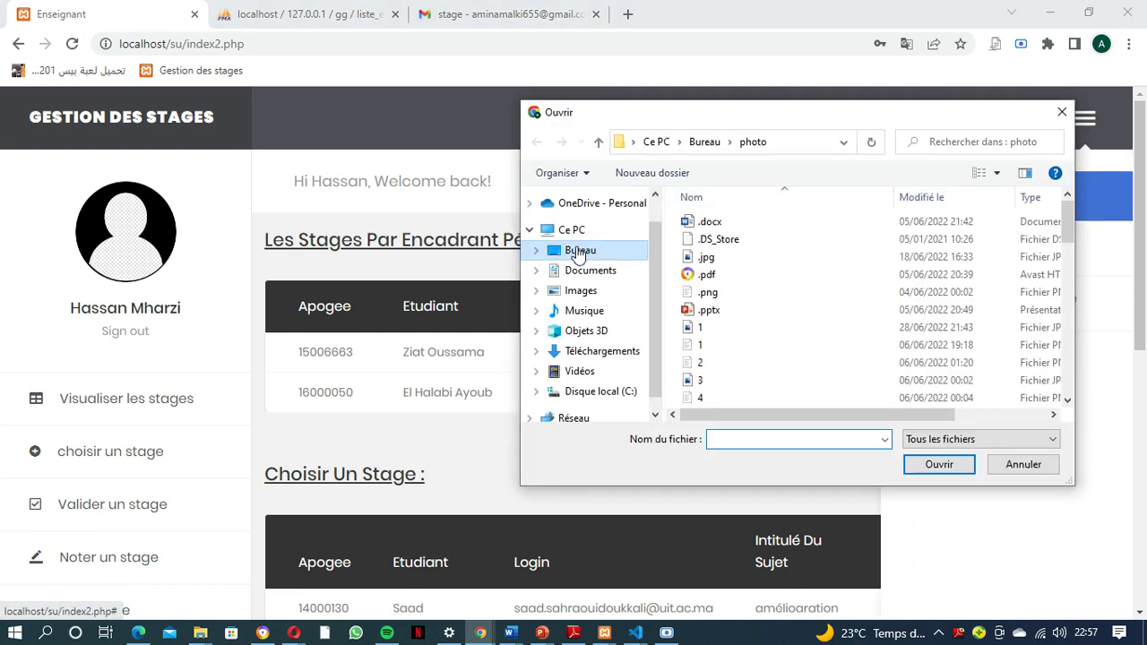
scroll(939, 330, down, 8)
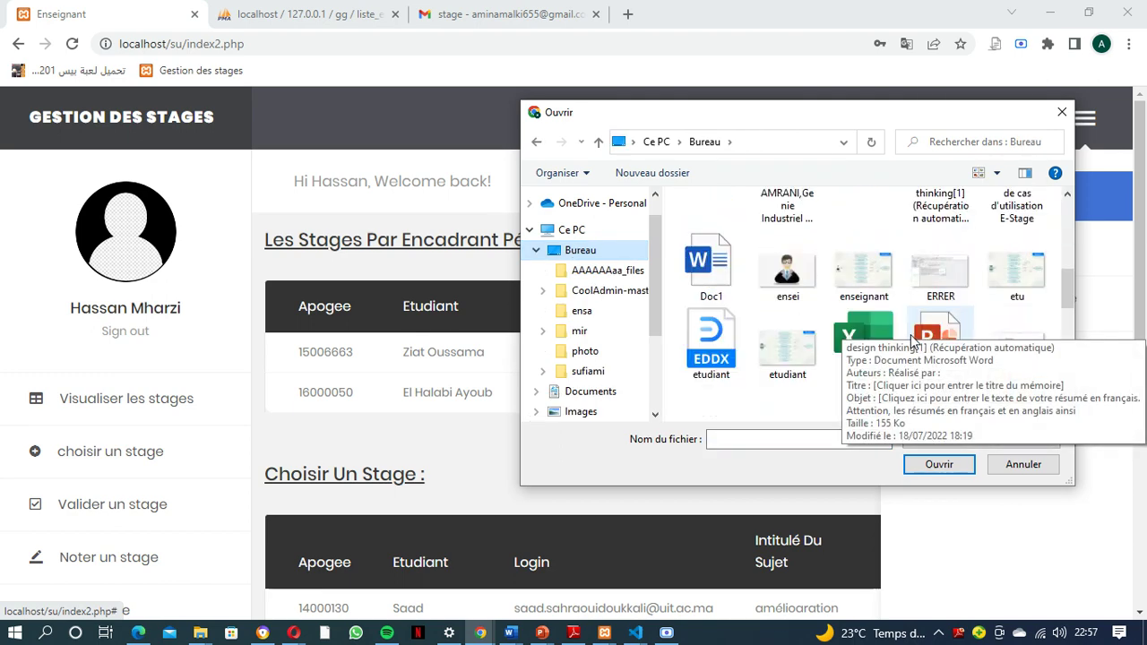
click(786, 351)
click(927, 464)
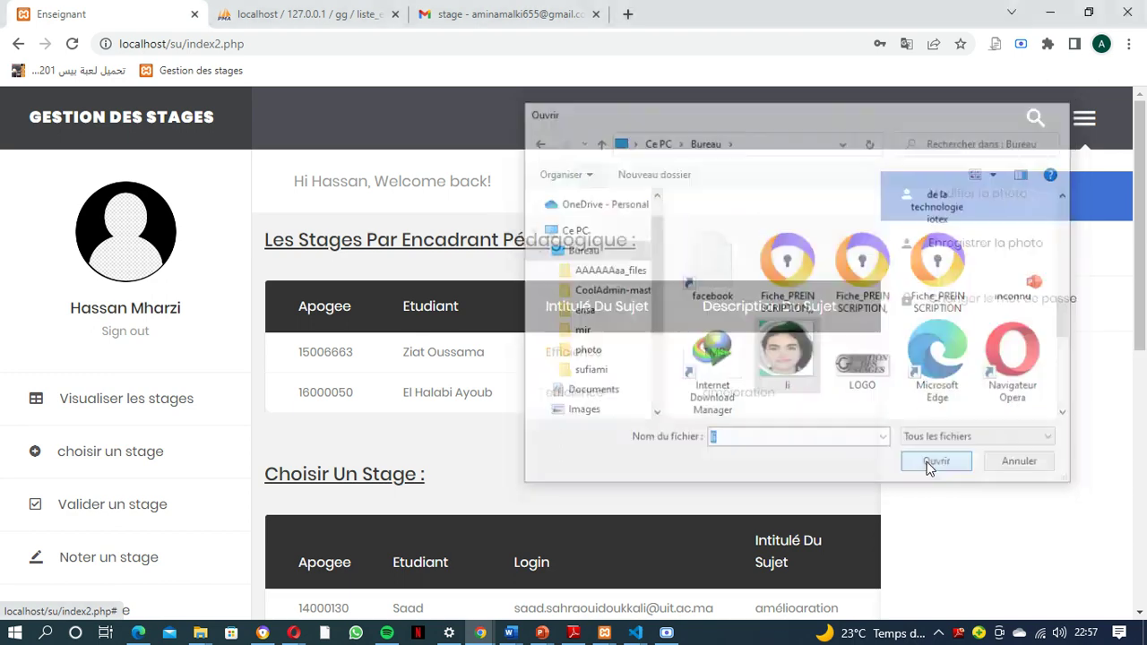
click(981, 249)
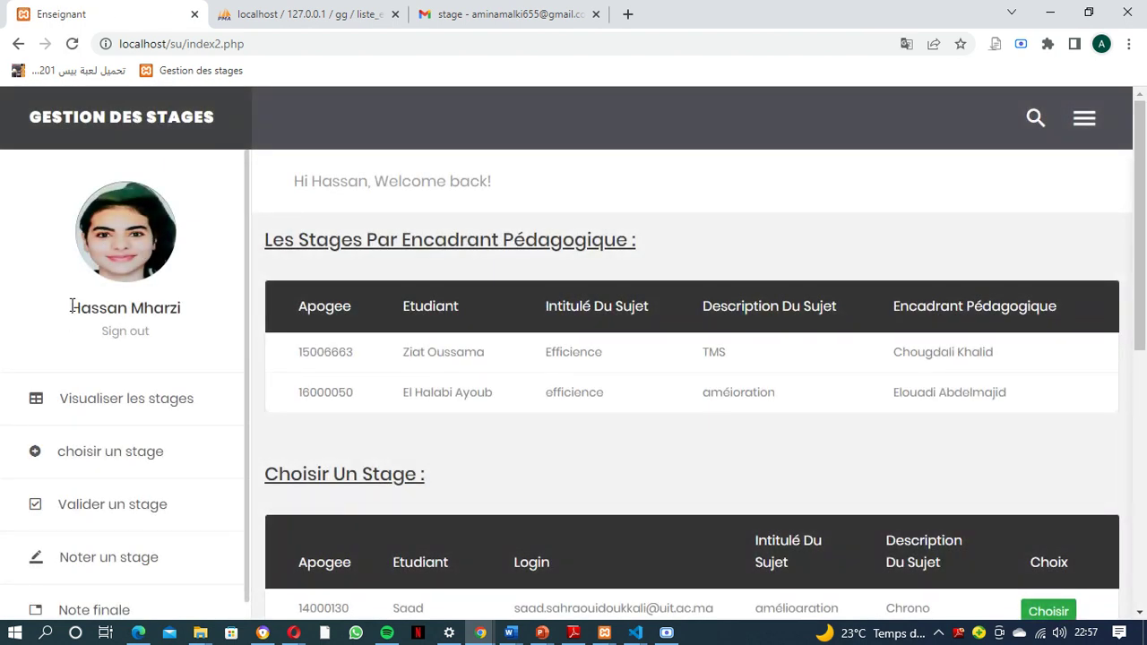
drag(71, 306, 184, 307)
click(192, 285)
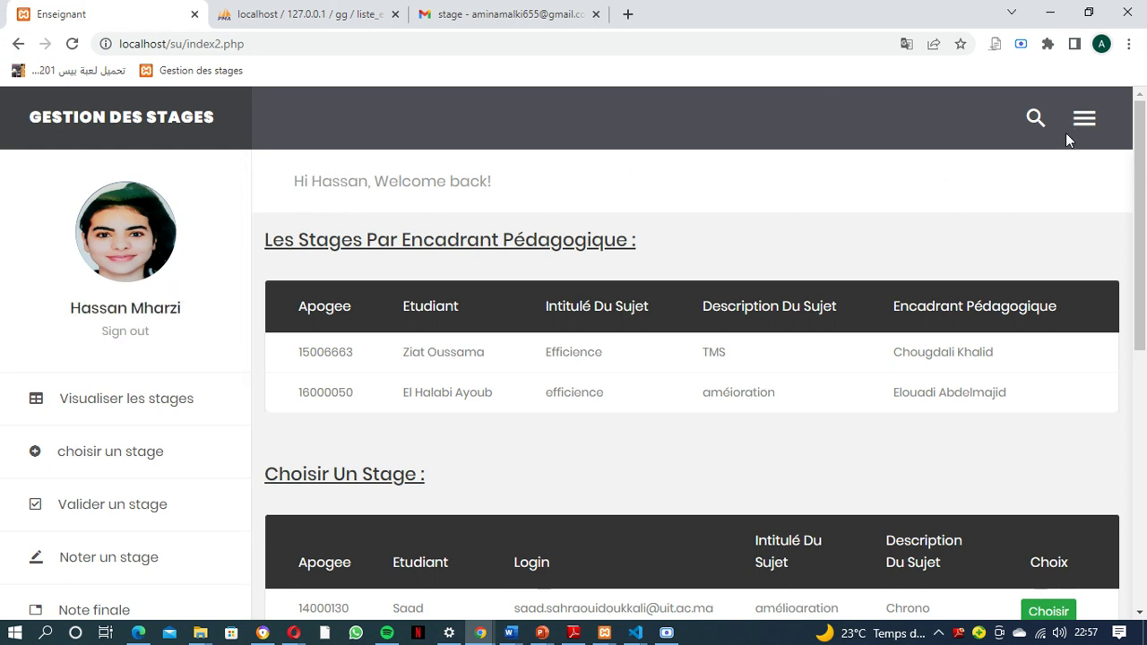
Change the teacher's password by entering current, new and confirmed passwords, then submit with CHANGER
click(1097, 126)
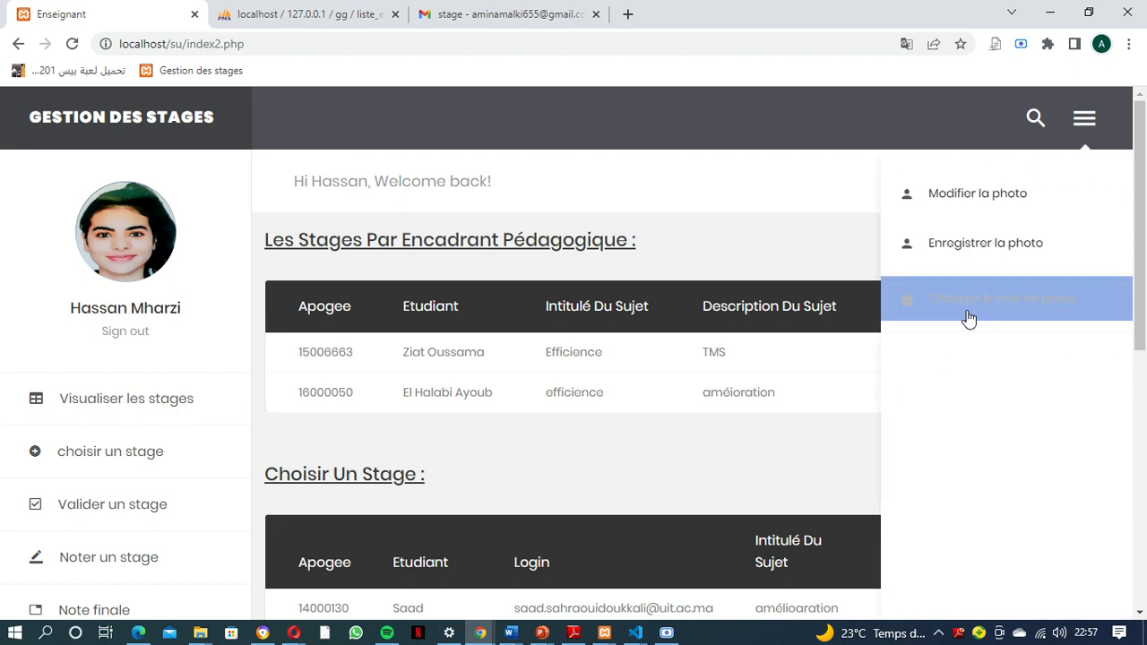
click(971, 303)
click(759, 320)
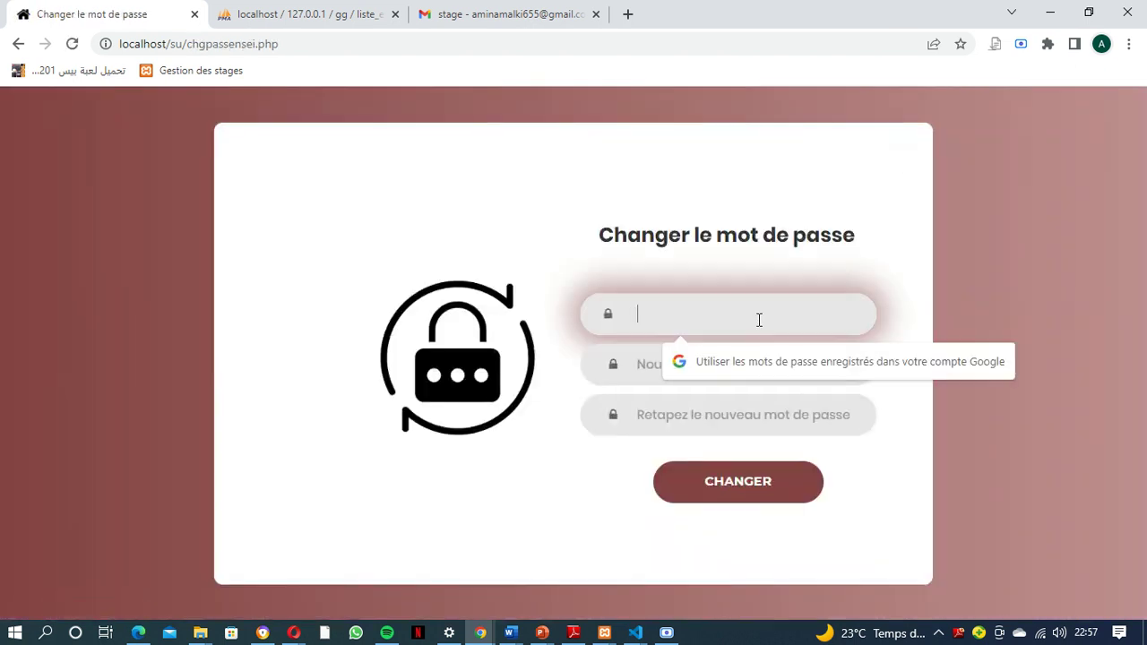
text(•)
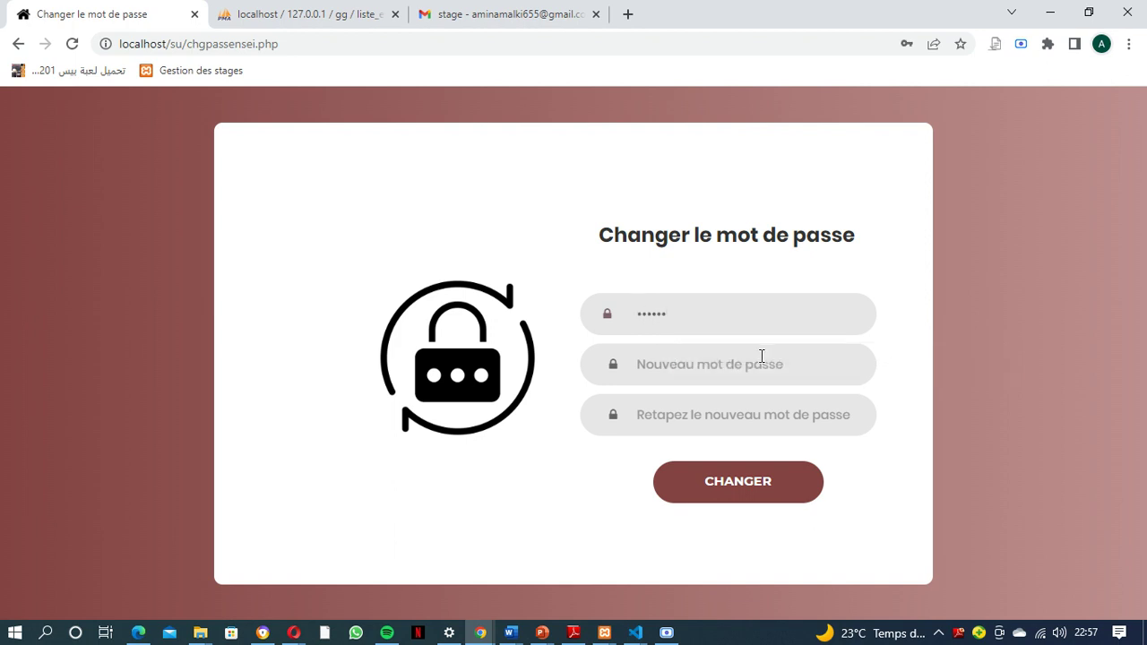
click(762, 359)
text(••)
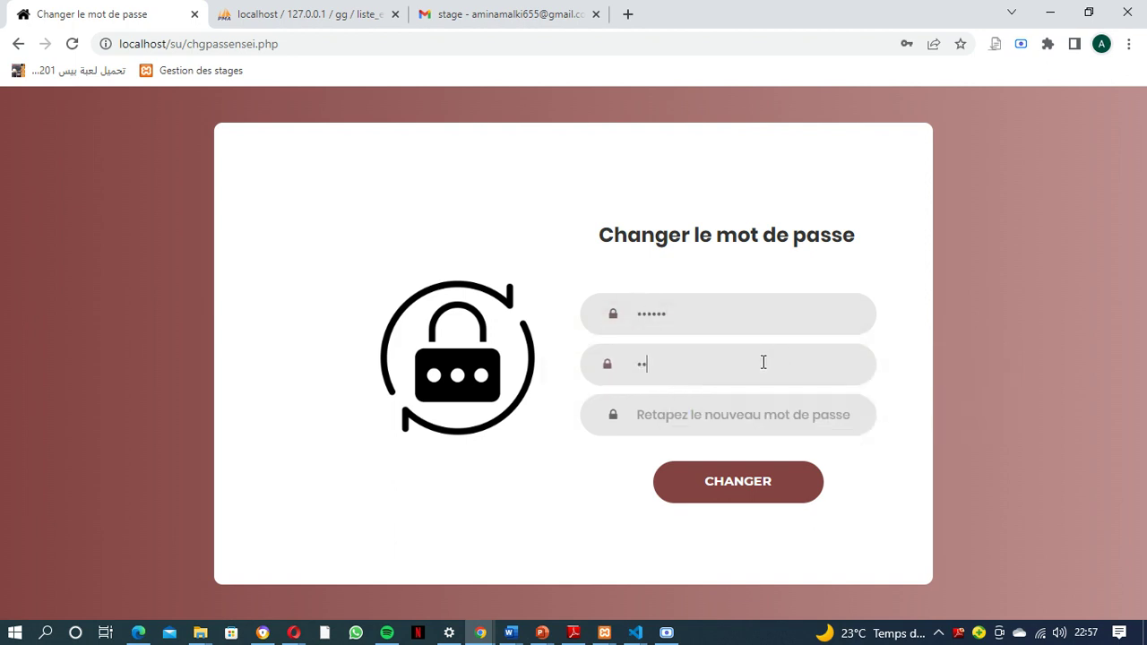
click(760, 417)
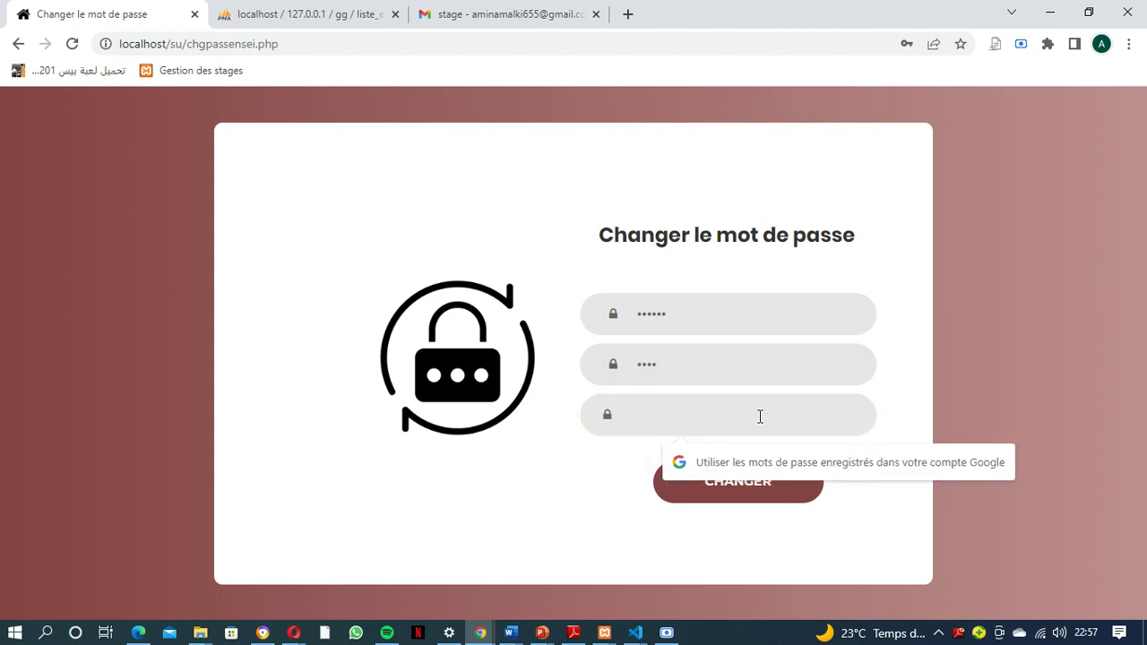
text(•)
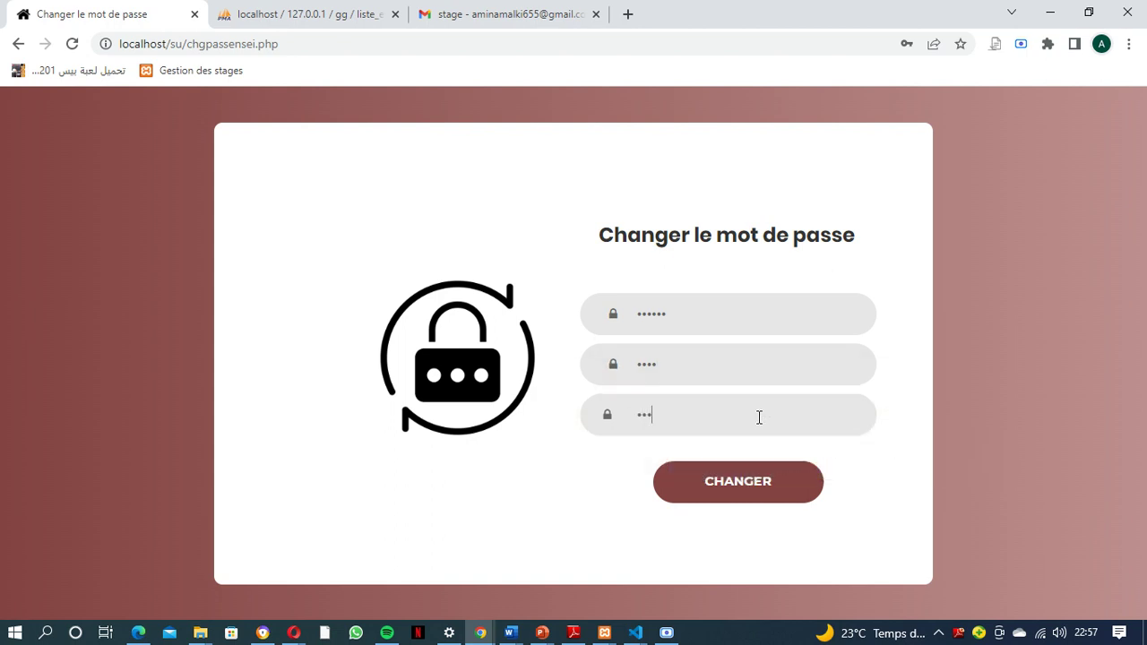
click(749, 468)
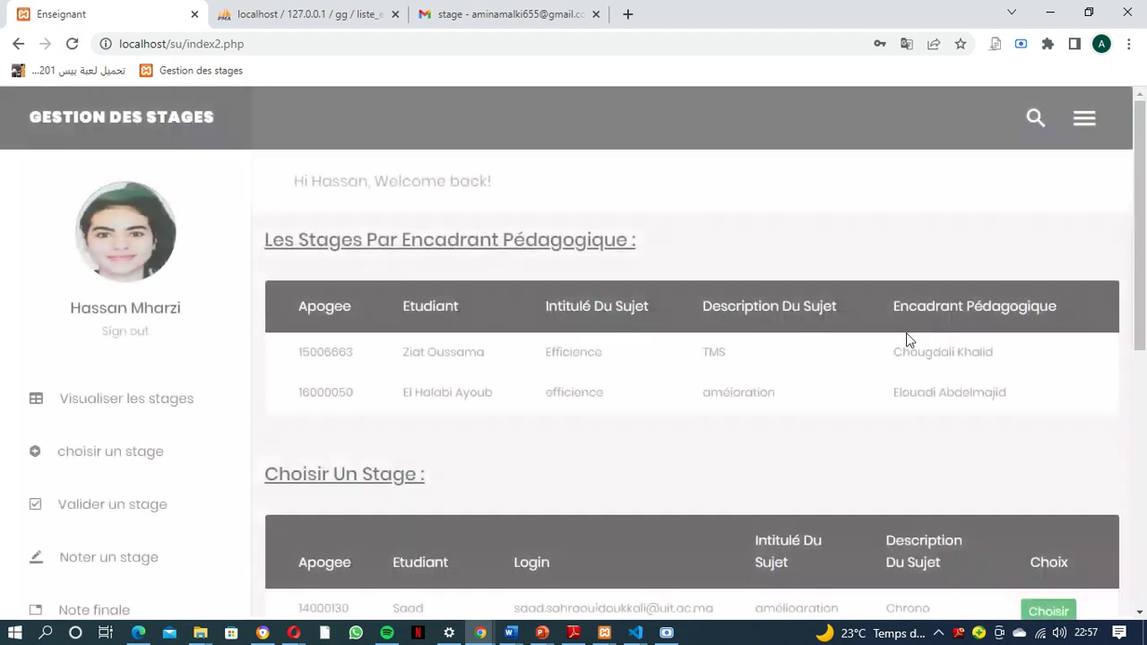
Sign out of the teacher account and return to the Enseignant login page
click(1086, 119)
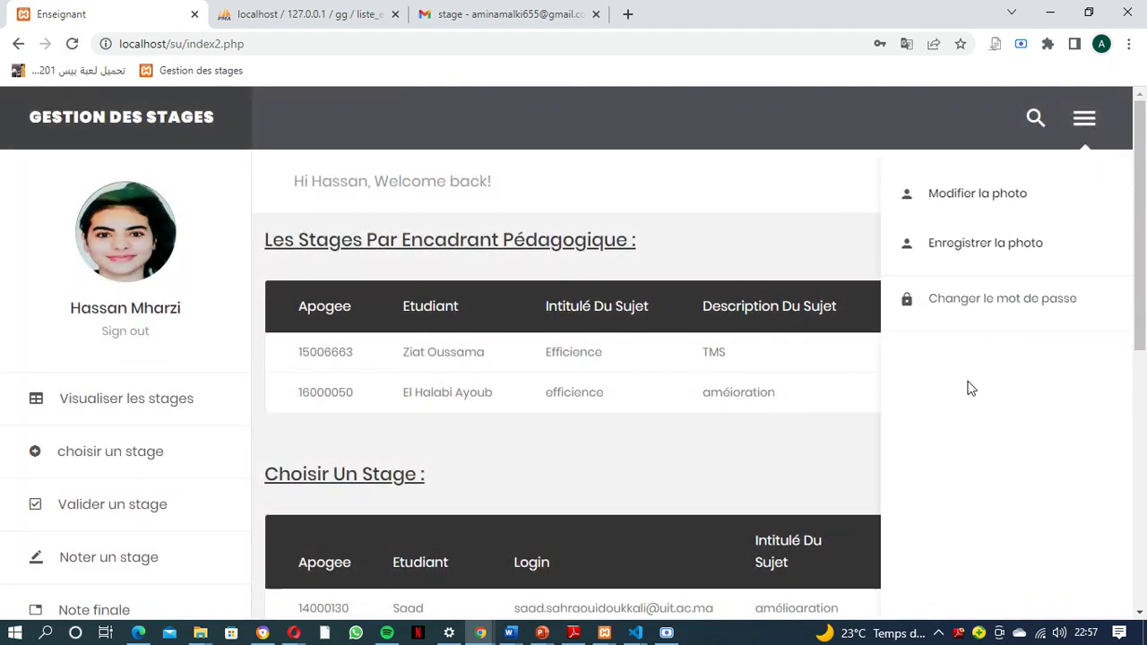
click(172, 322)
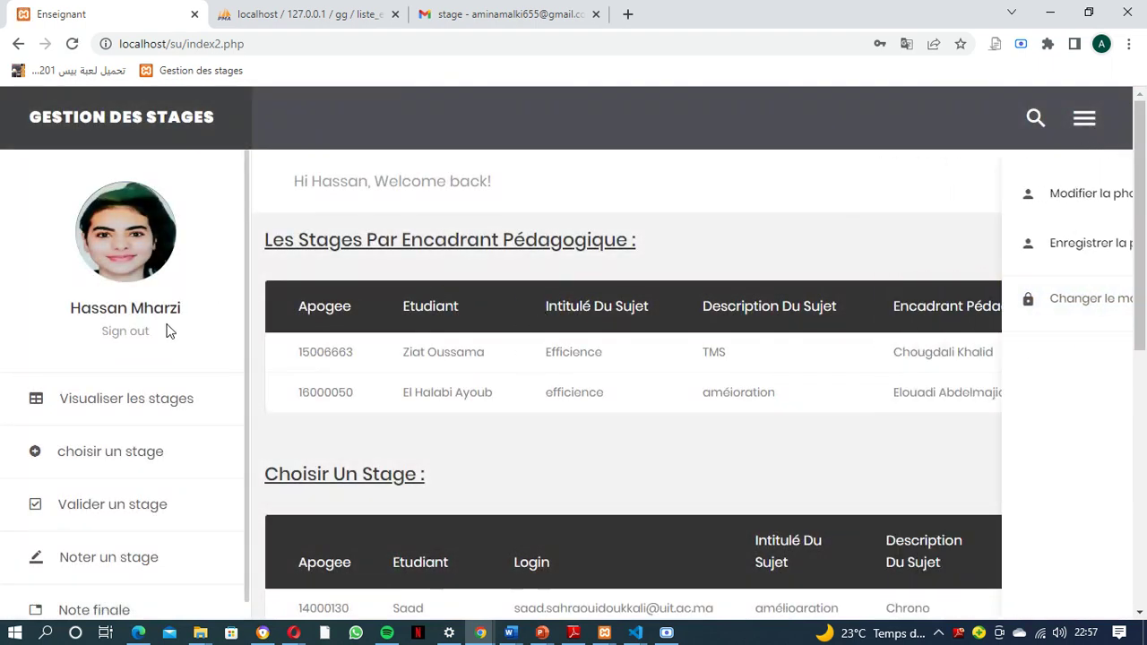
click(119, 333)
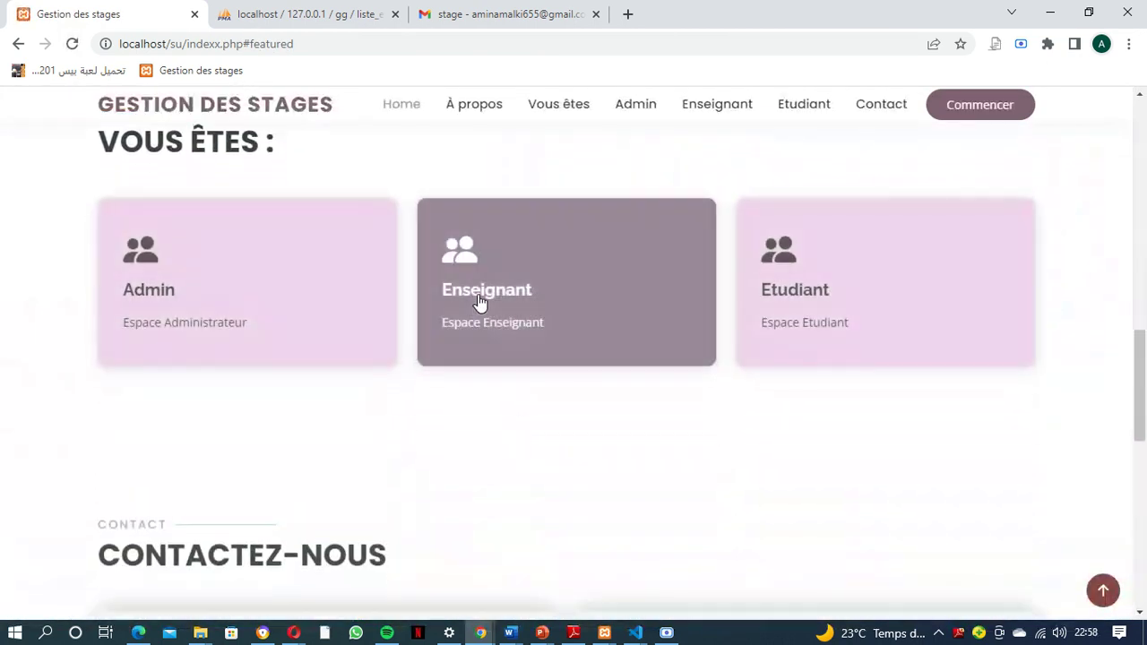
click(484, 296)
Log back in as the teacher with the saved e-mail and the account password
click(781, 341)
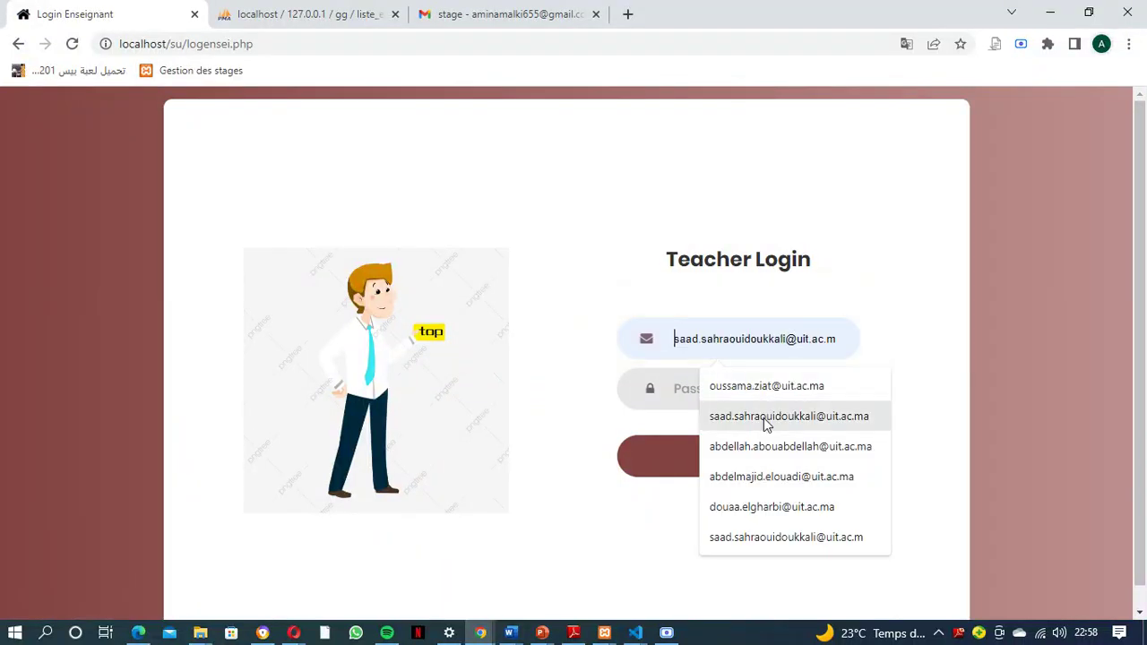
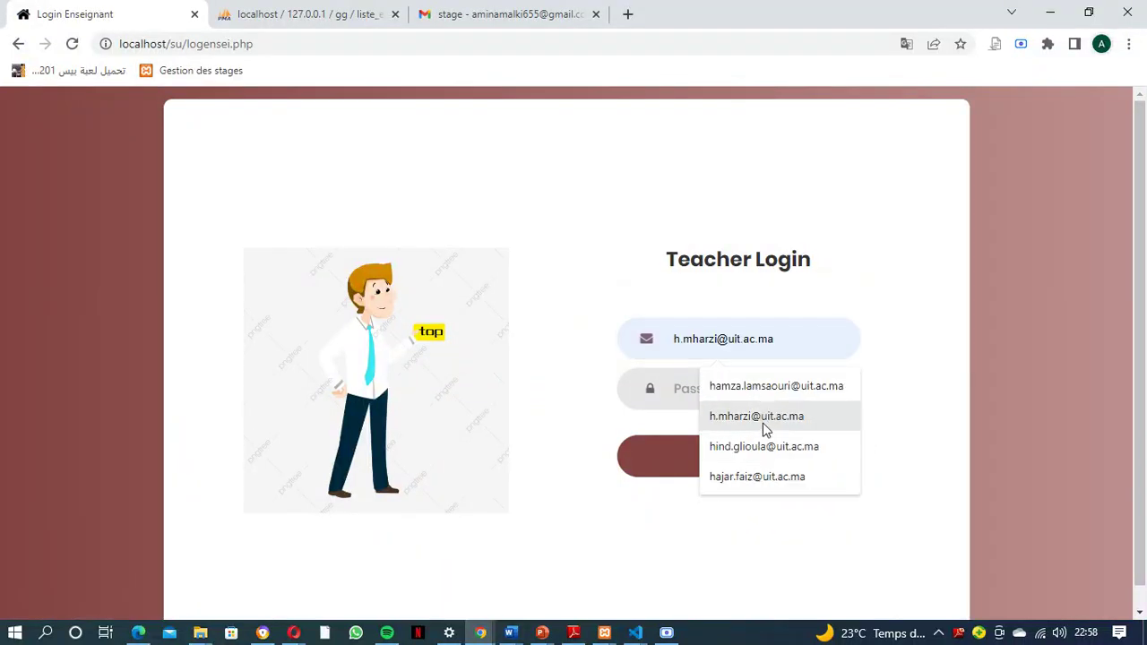
click(760, 416)
click(729, 395)
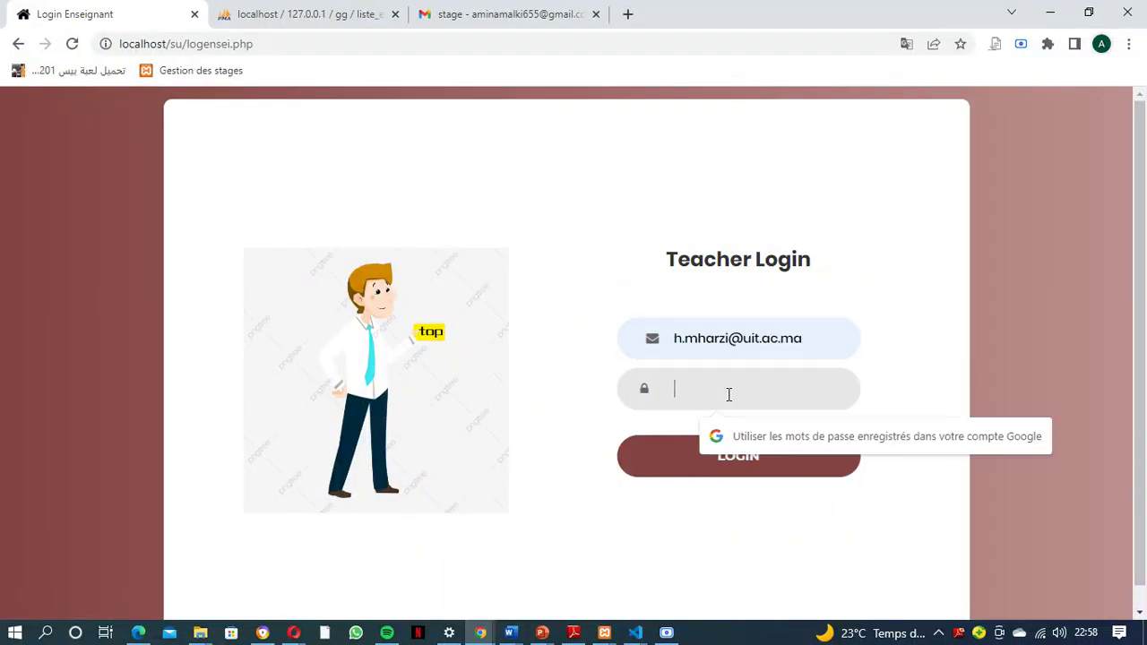
text(1234)
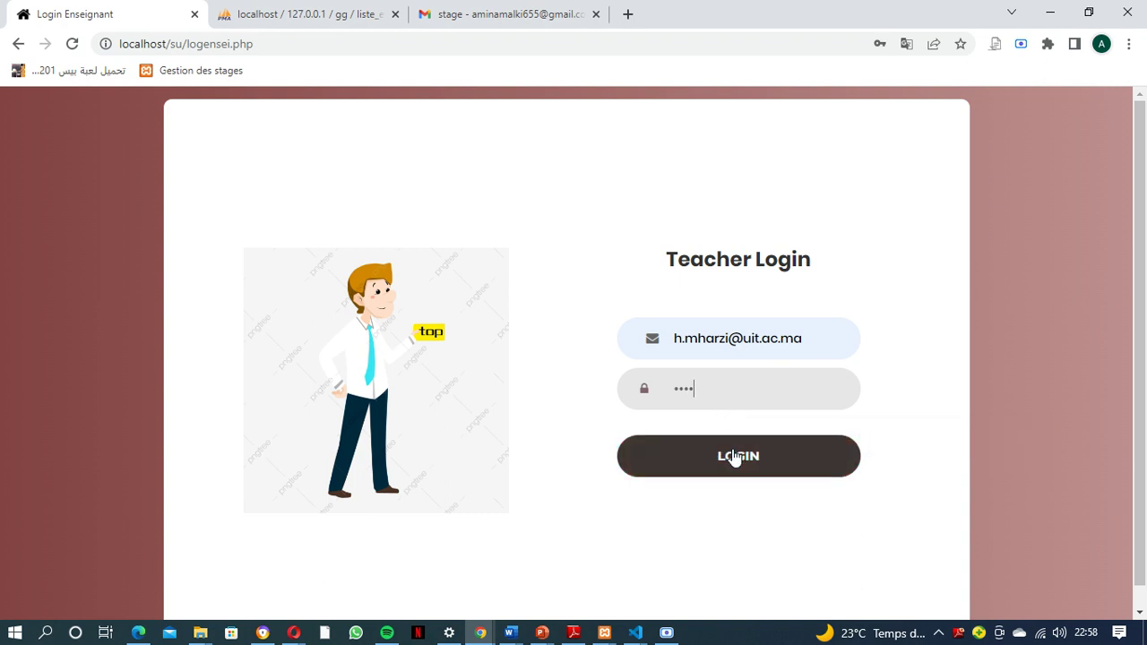
click(735, 456)
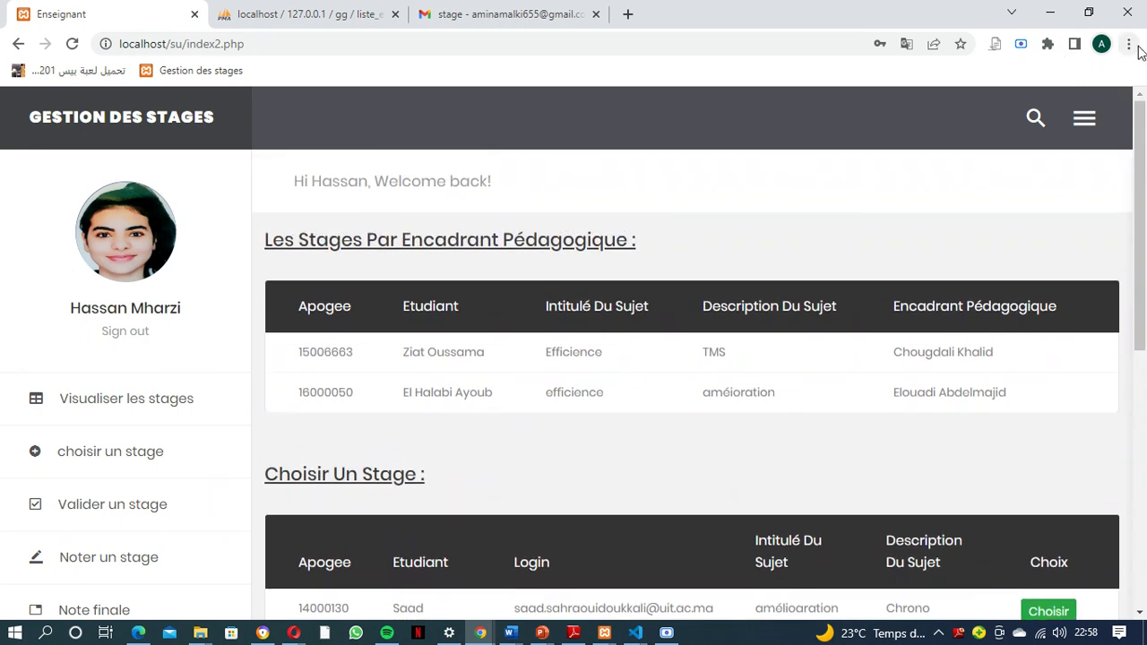
Zoom the teacher dashboard out to 90% from Chrome's menu
click(1129, 44)
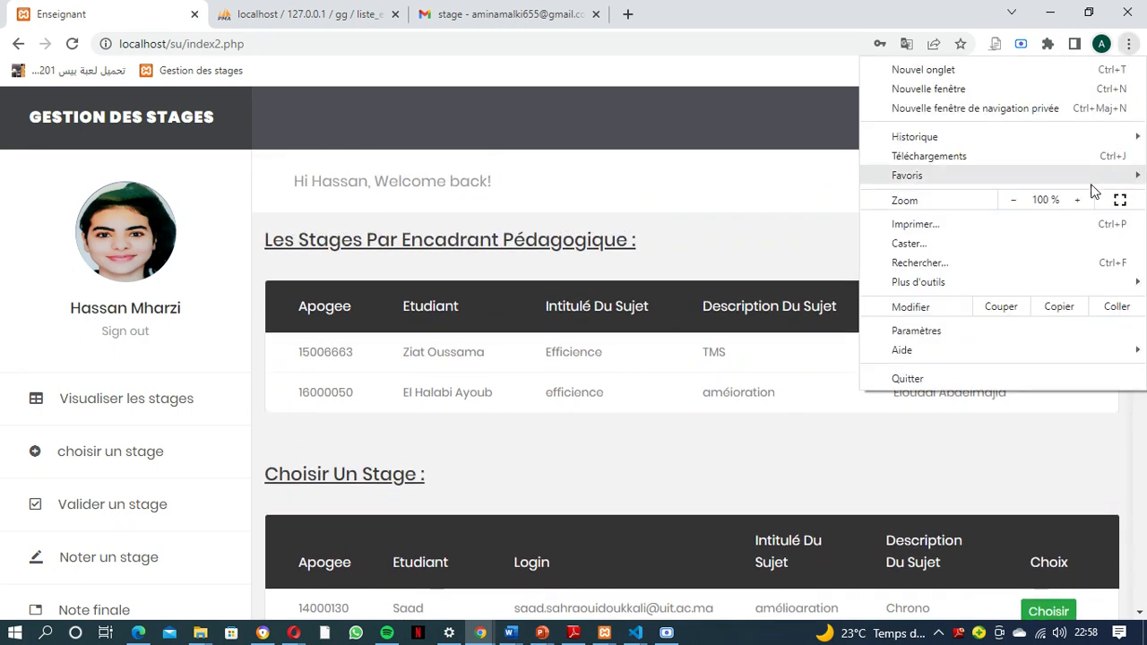
click(1014, 200)
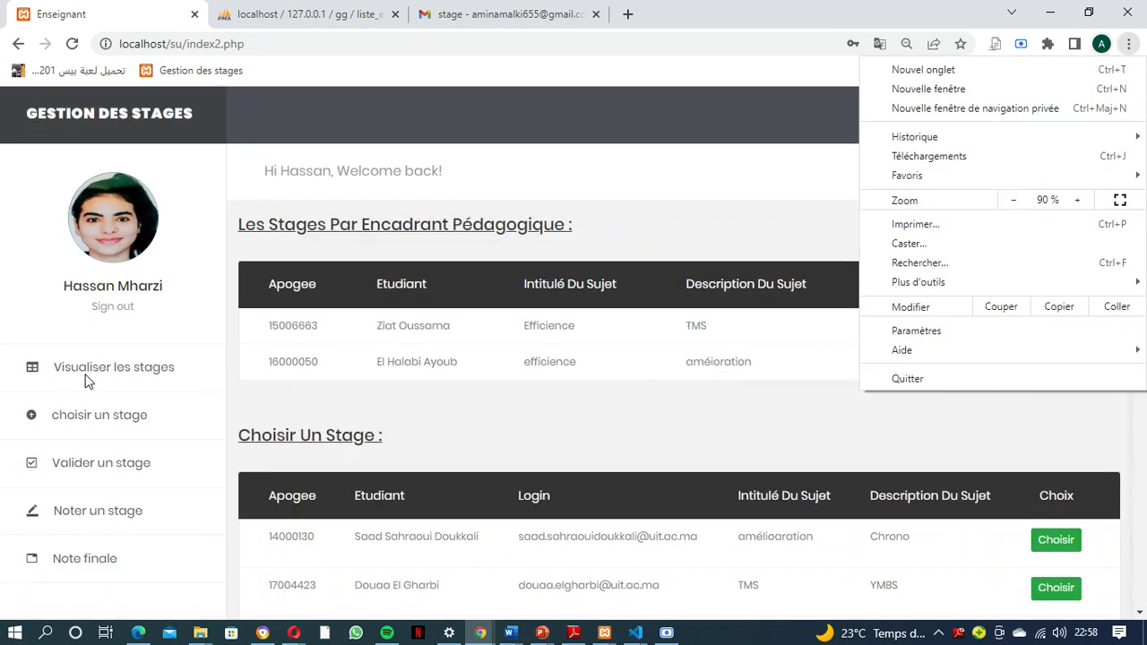
click(215, 412)
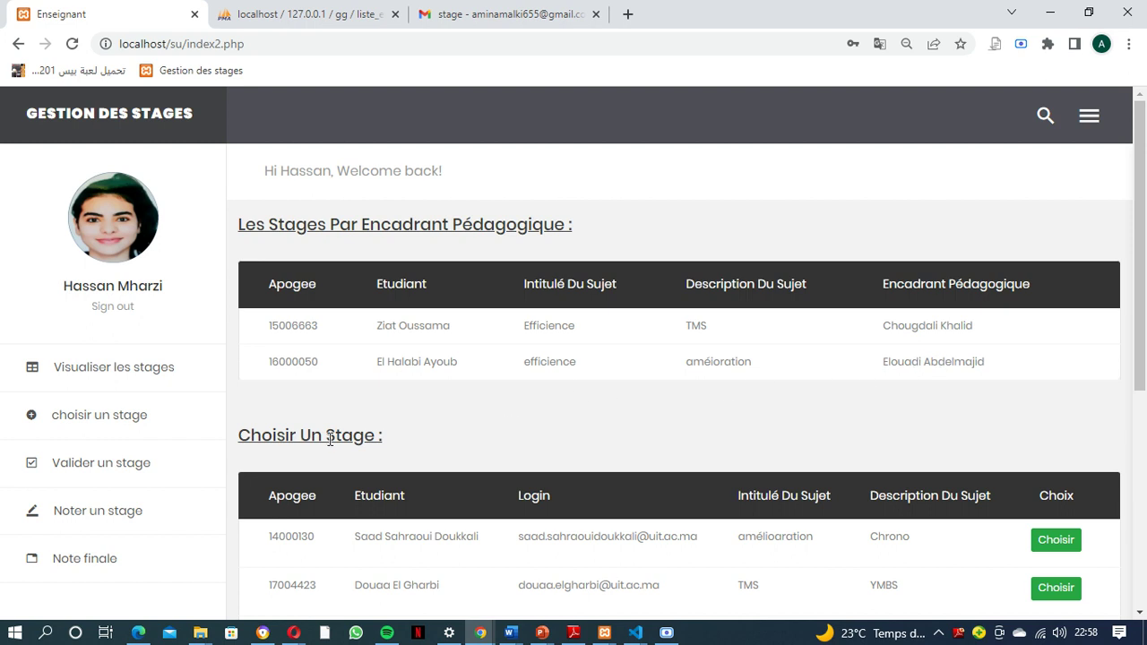
Choose the TMBS and TMS internships to supervise in the Choisir Un Stage table
scroll(332, 440, down, 1)
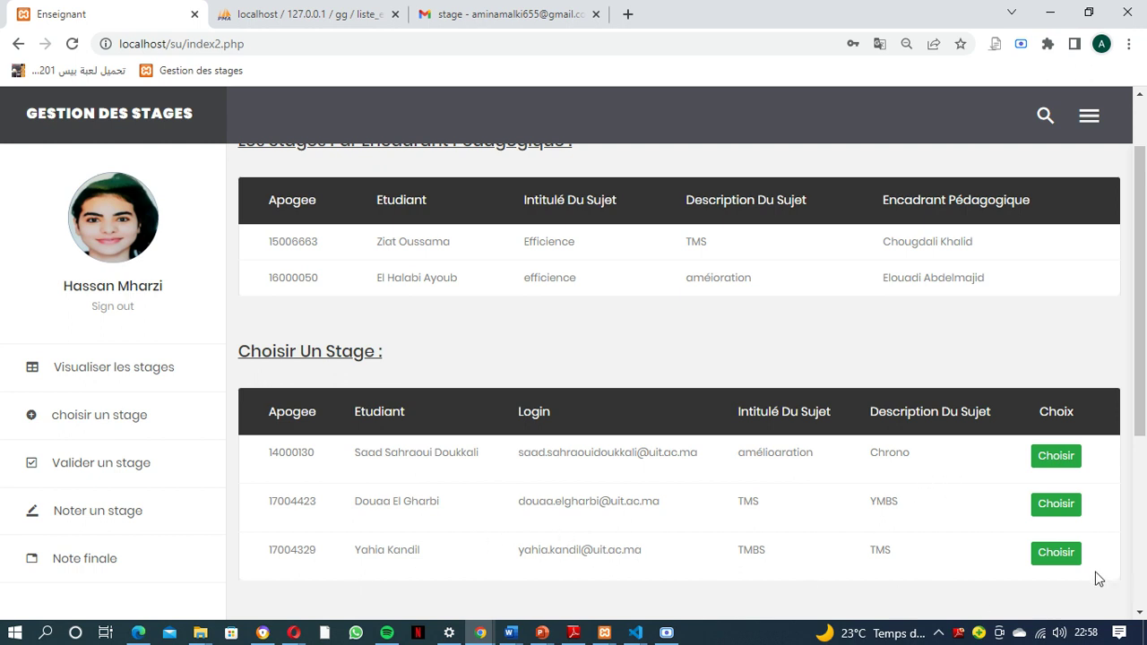
click(1056, 553)
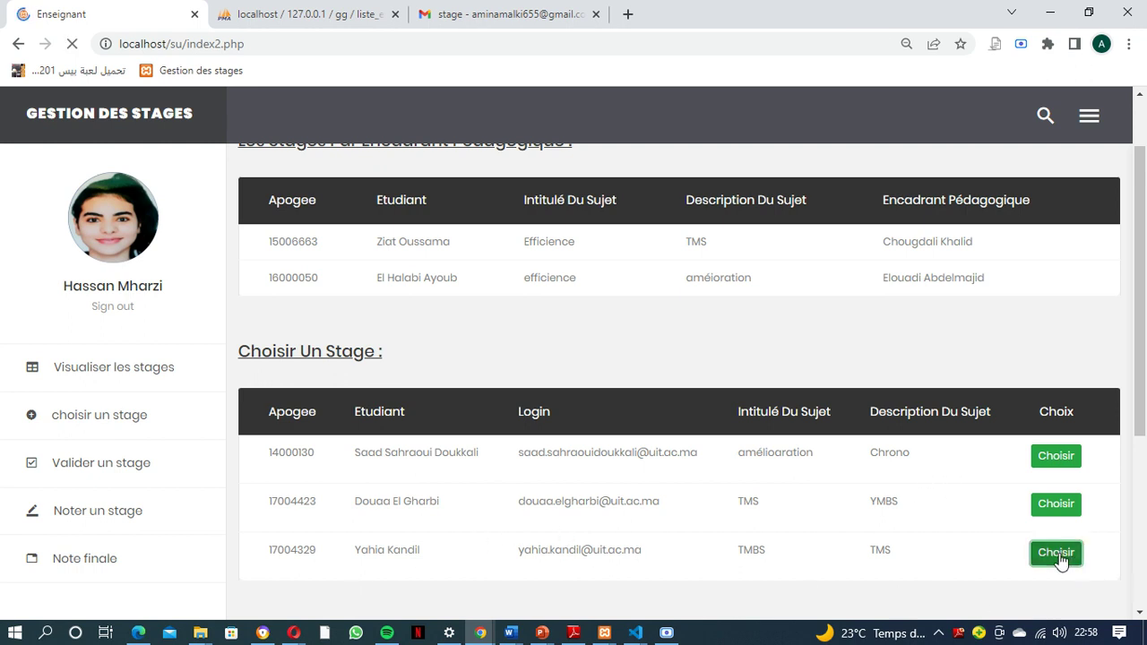
scroll(1033, 537, down, 2)
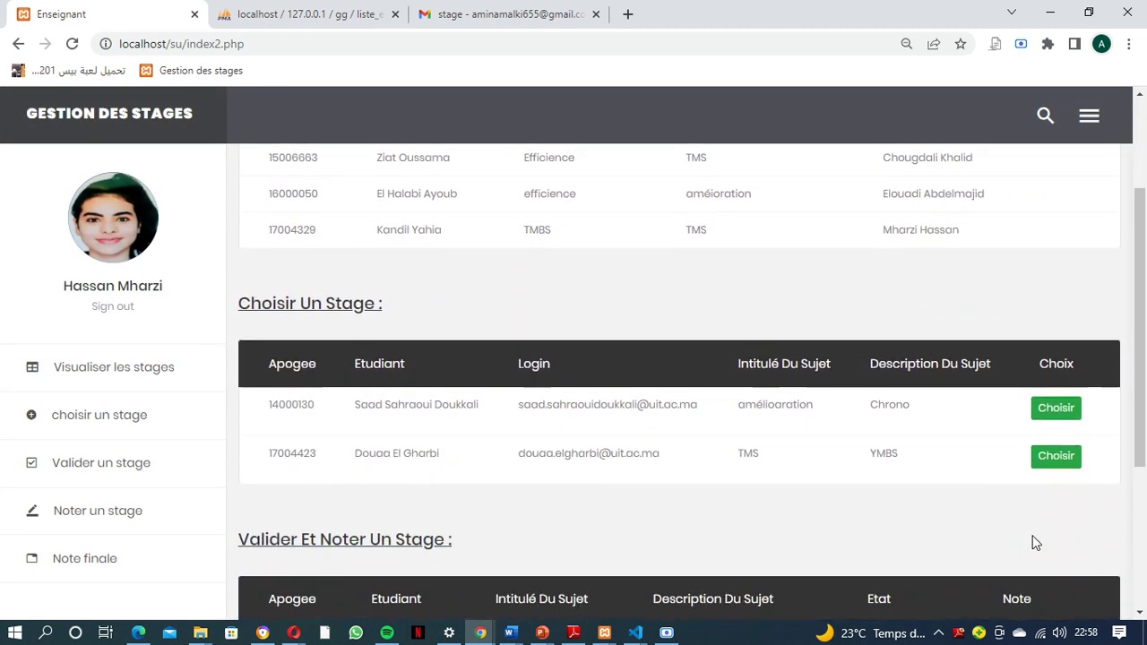
scroll(1032, 537, down, 1)
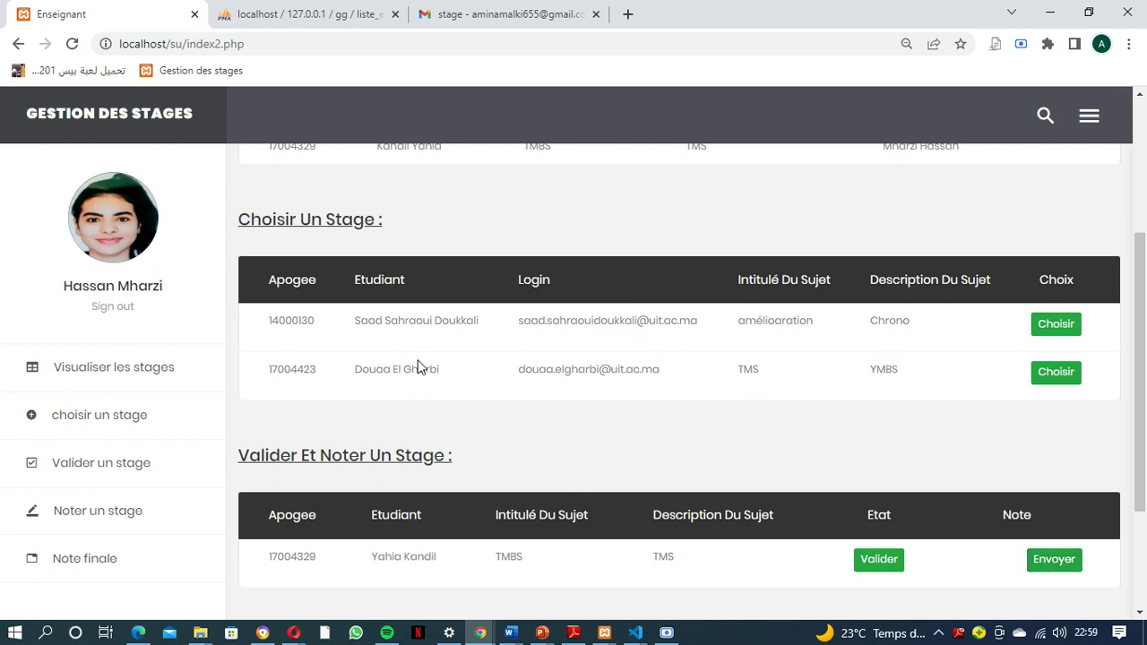
click(1059, 375)
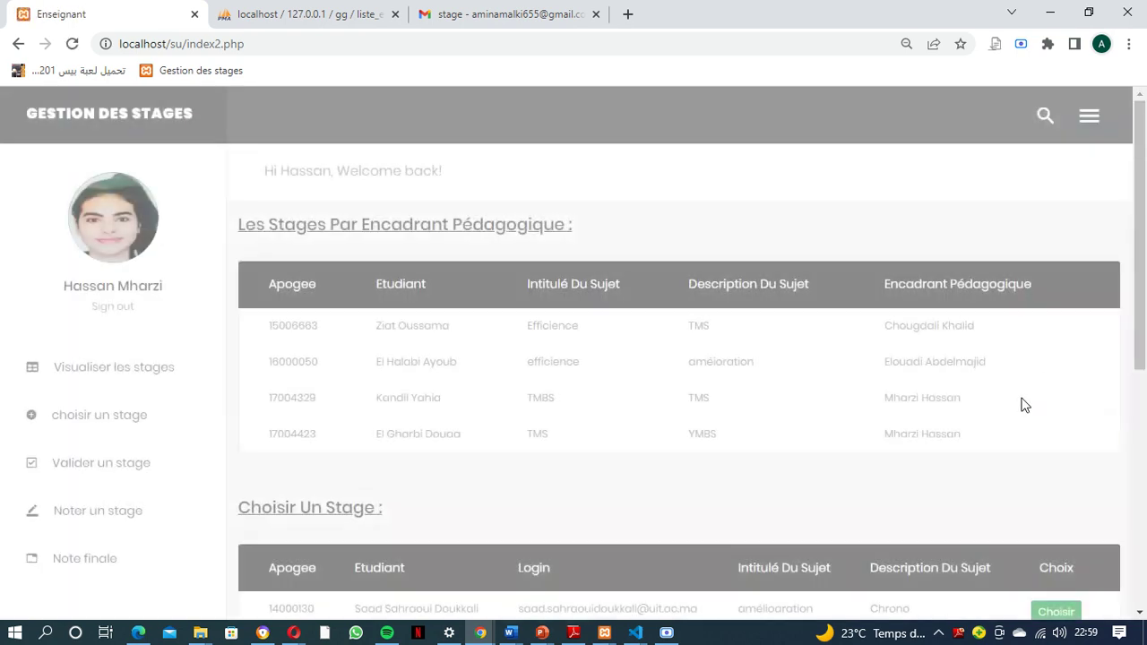
Mark the TMBS row as validated and send it a Note of 17 with Envoyer
scroll(1015, 435, down, 4)
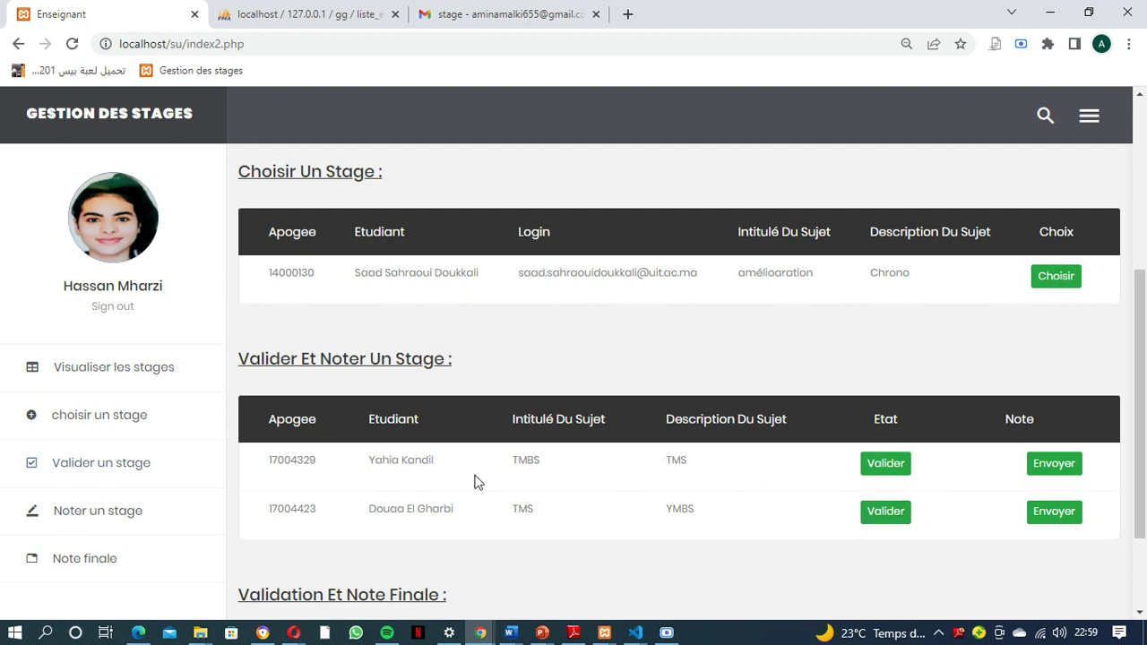
scroll(377, 484, down, 1)
scroll(422, 508, up, 1)
click(883, 474)
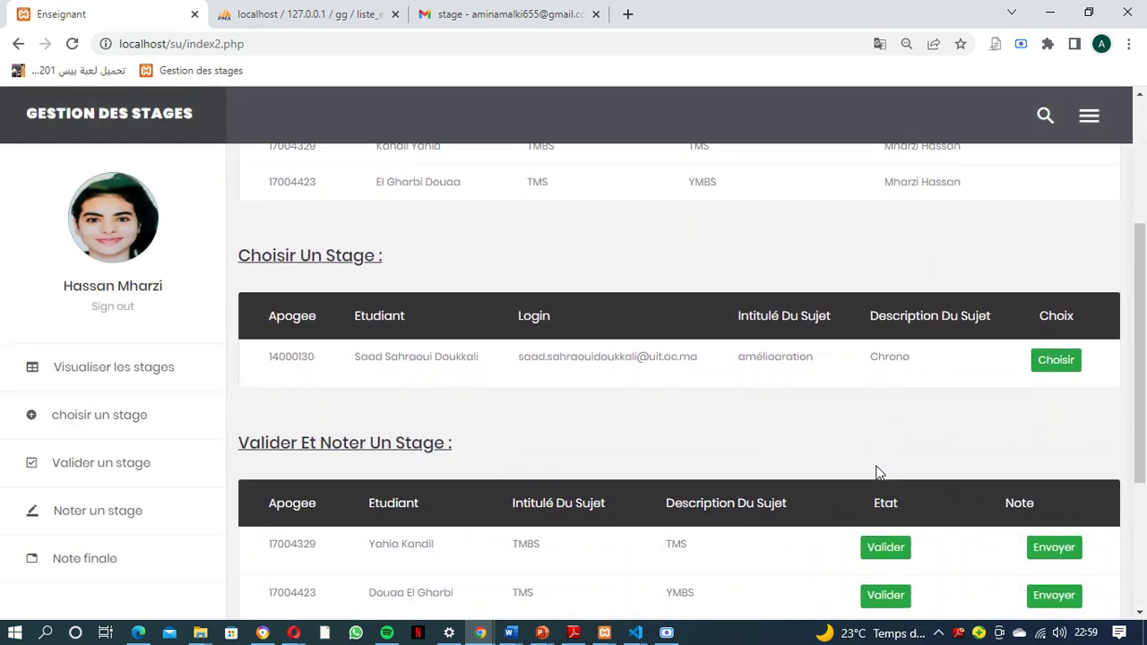
scroll(879, 474, down, 1)
click(1001, 463)
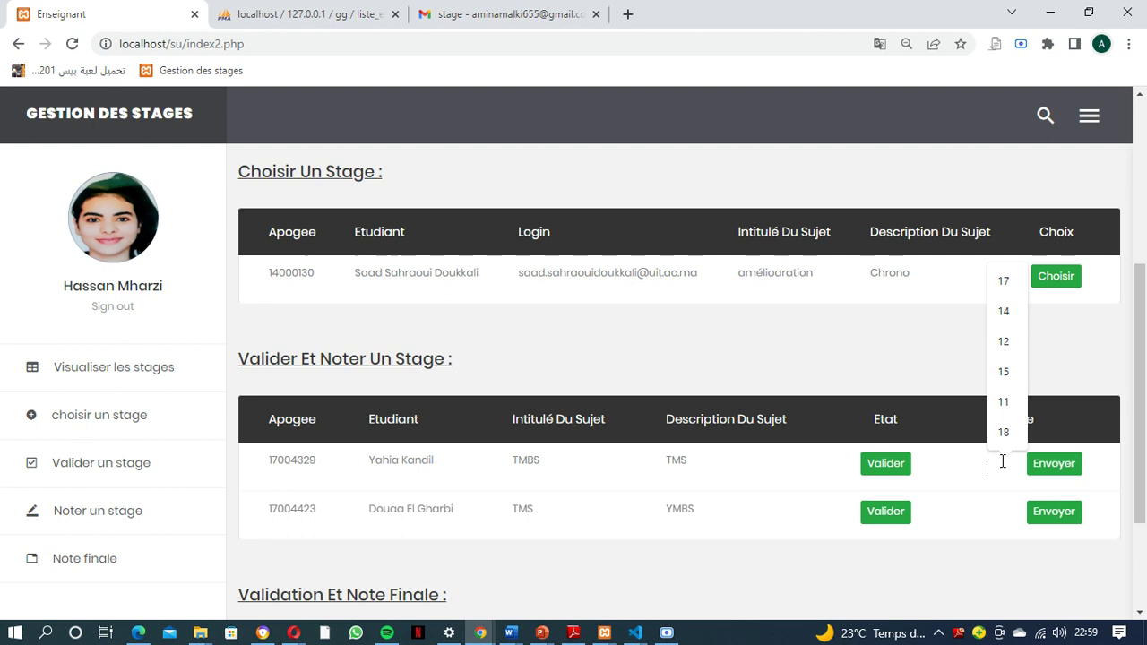
click(1005, 285)
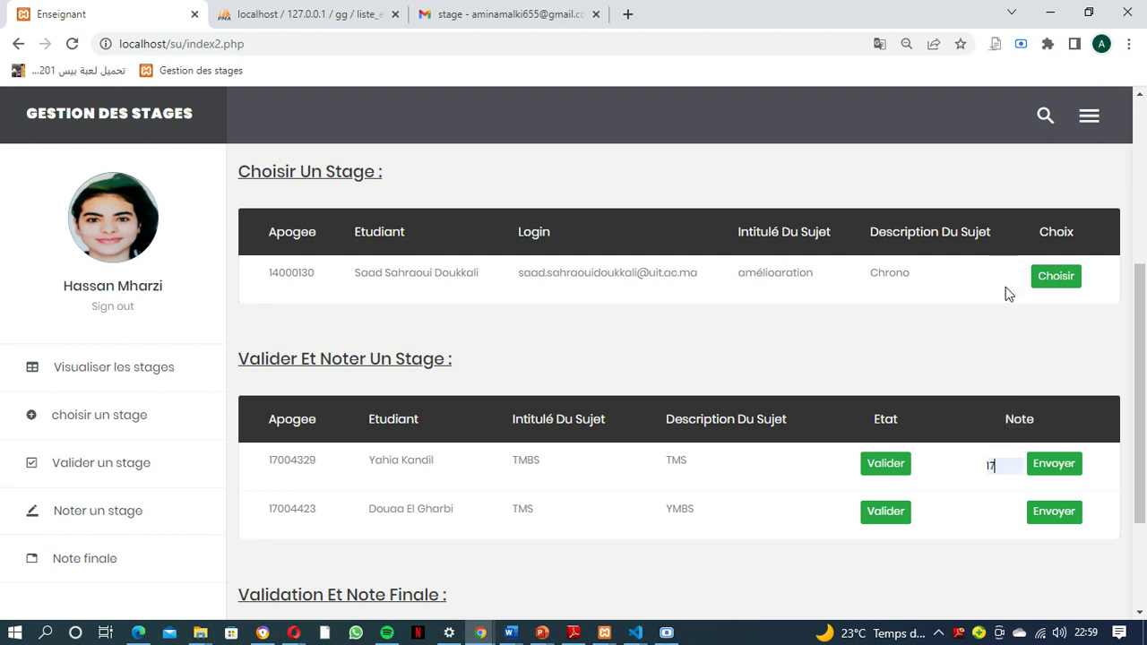
click(1053, 466)
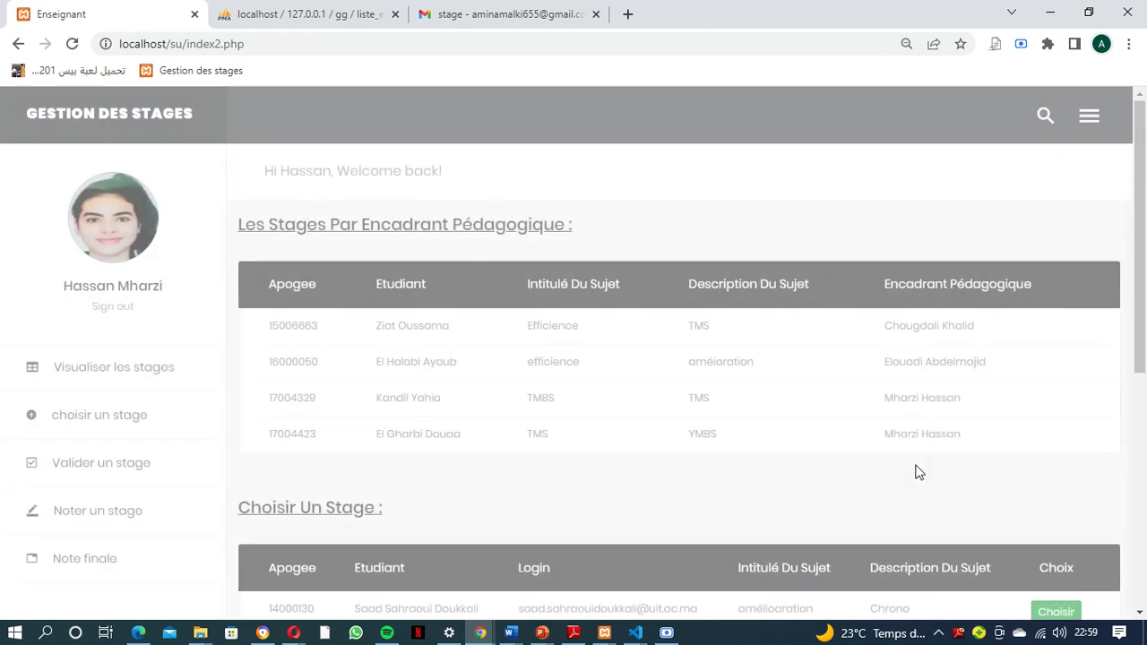
Scroll through the dashboard tables and highlight student and supervisor names
scroll(946, 486, down, 3)
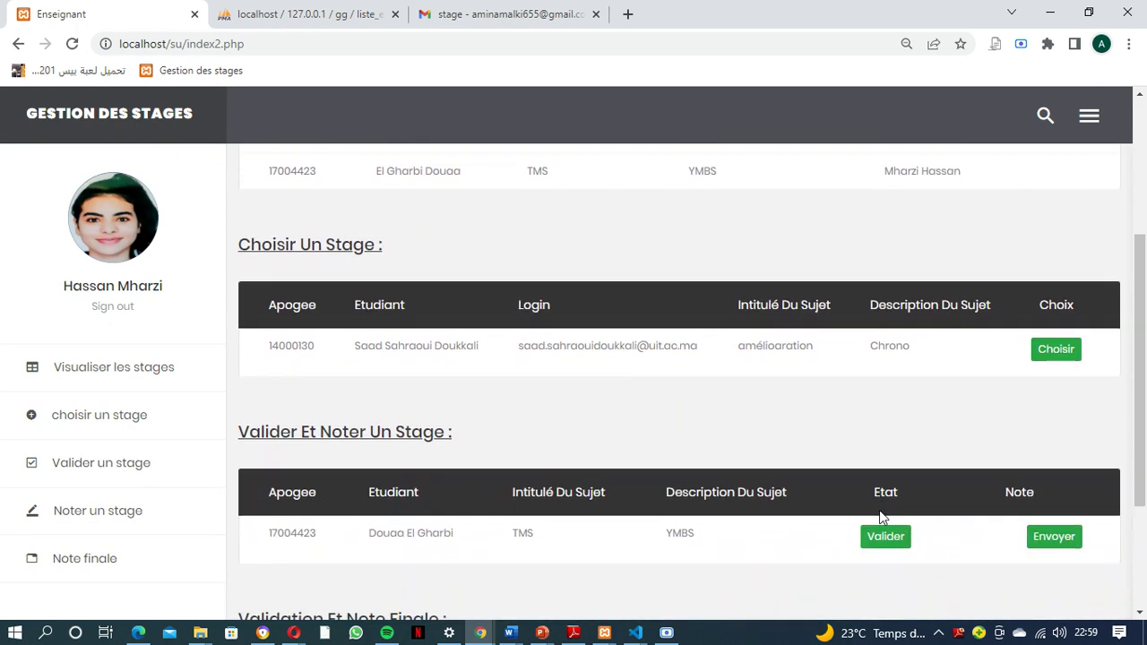
scroll(880, 513, down, 1)
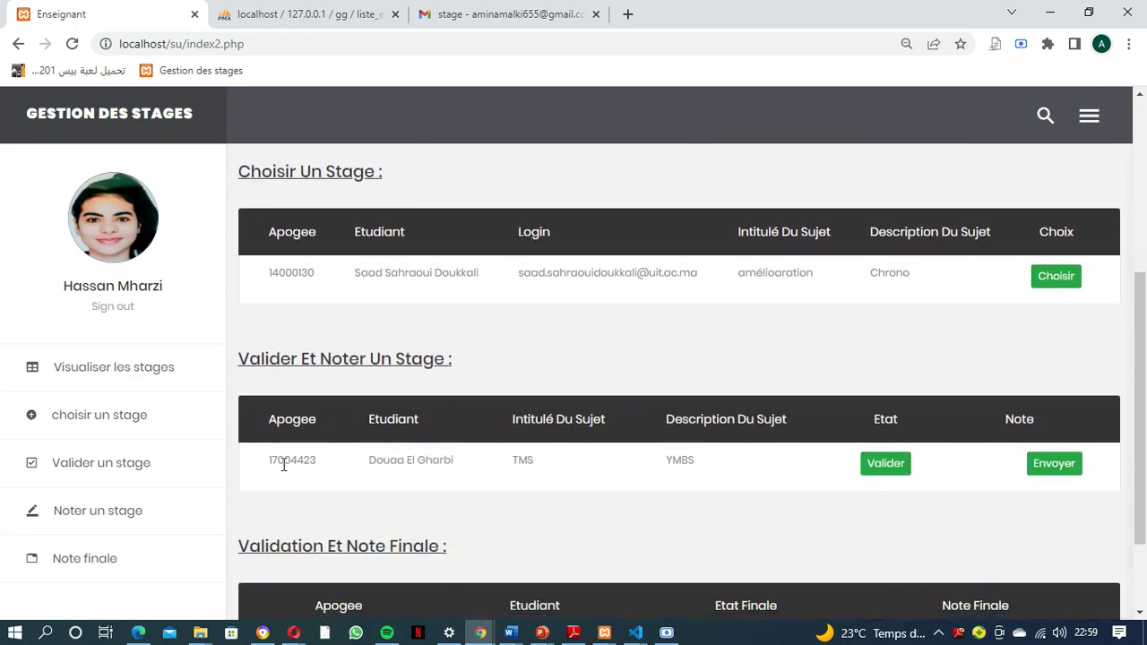
scroll(777, 486, down, 2)
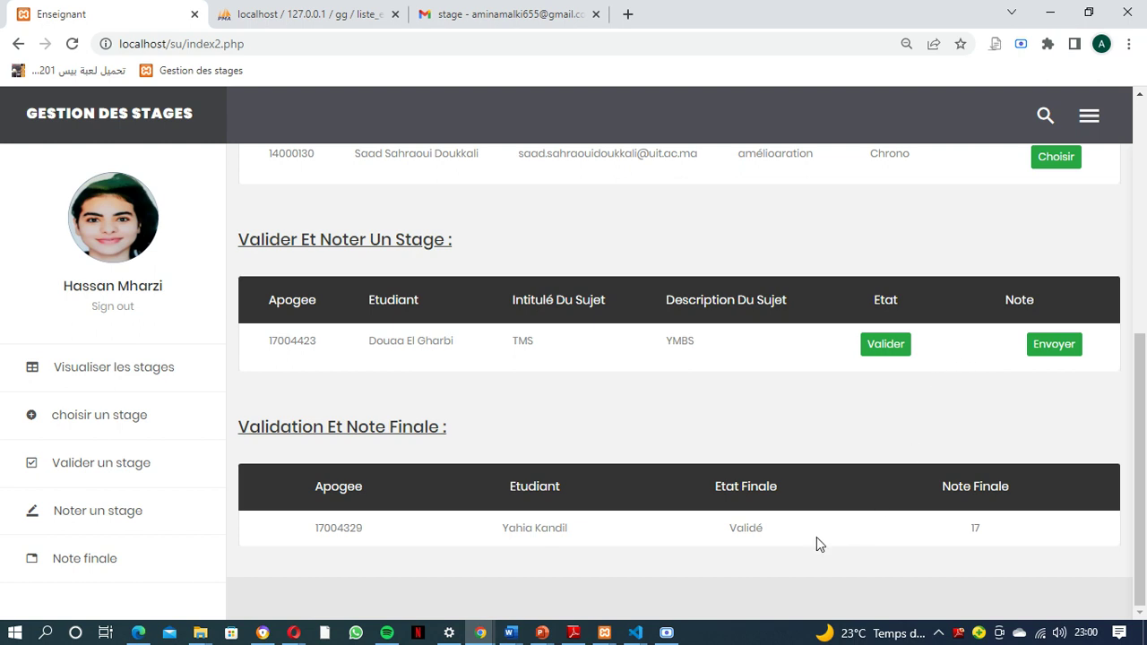
scroll(858, 489, up, 3)
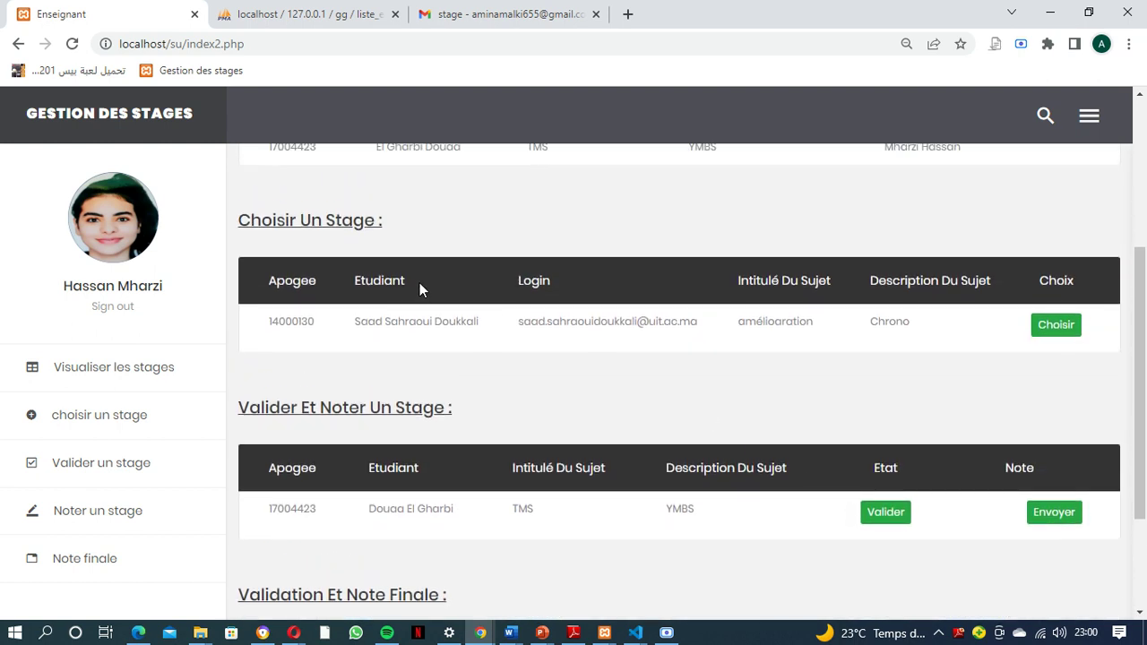
scroll(681, 389, up, 4)
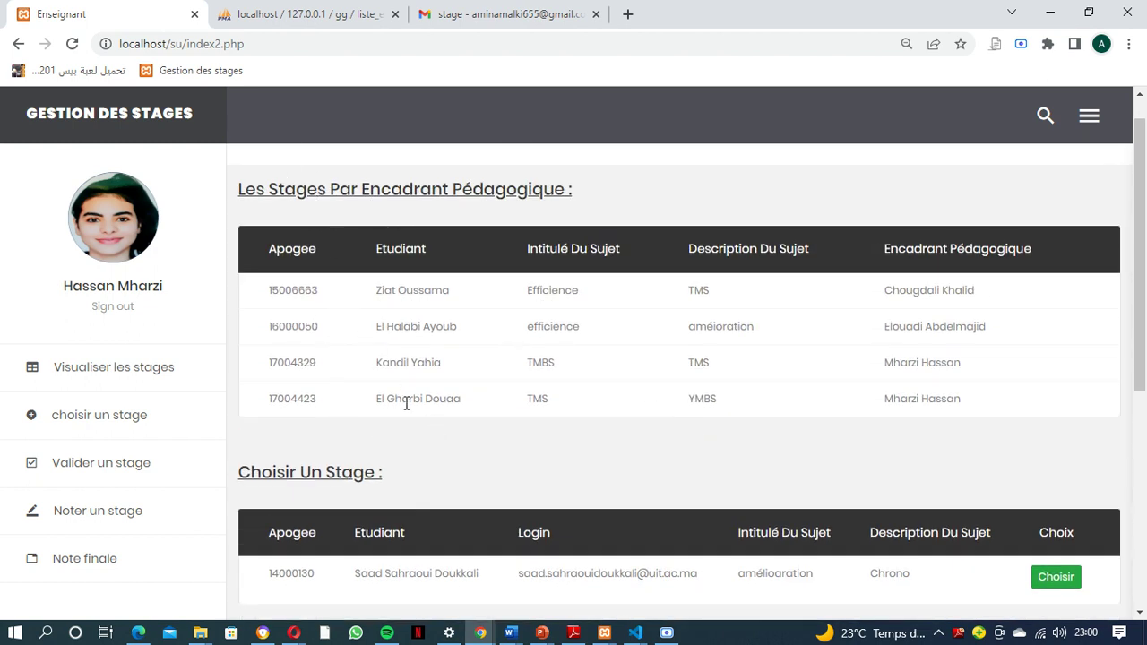
drag(403, 402, 457, 402)
drag(912, 400, 992, 408)
drag(389, 364, 460, 370)
double_click(940, 362)
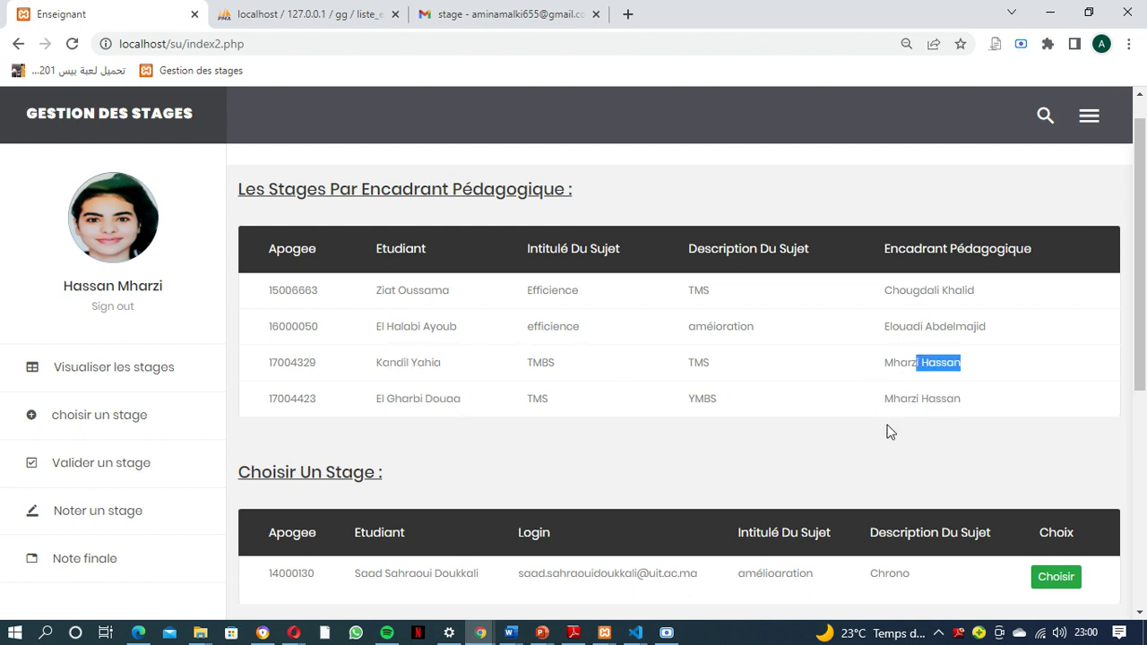
click(881, 425)
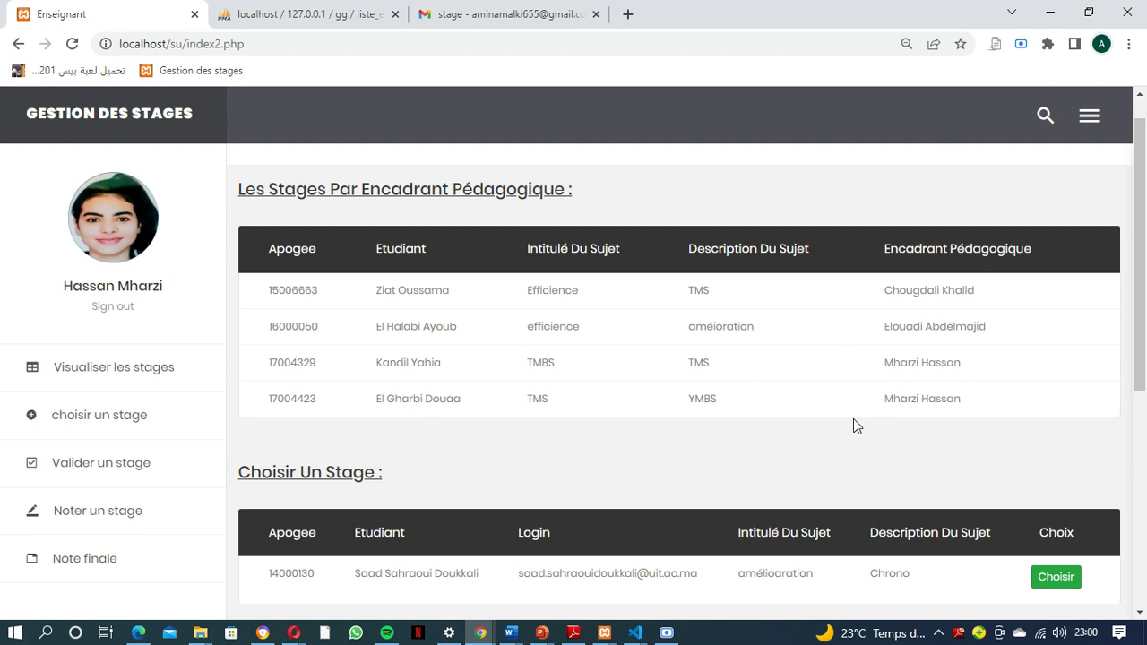
Show the Validation Et Note Finale section, with TMBS listed as Validé with 17
scroll(800, 413, down, 1)
scroll(800, 412, down, 4)
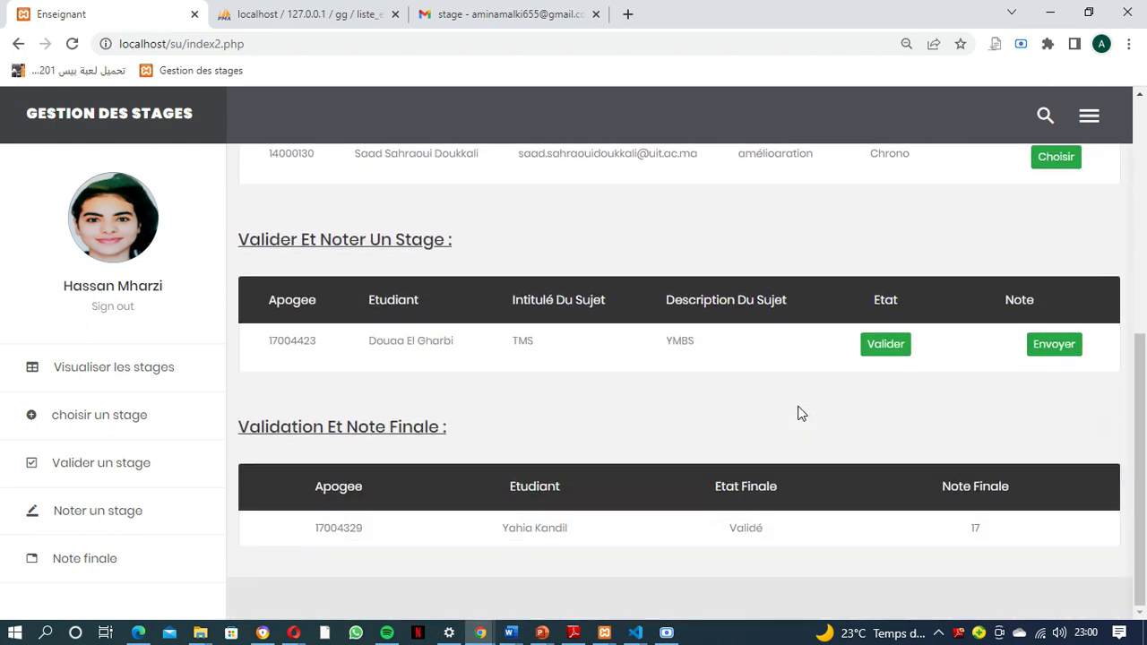
click(112, 557)
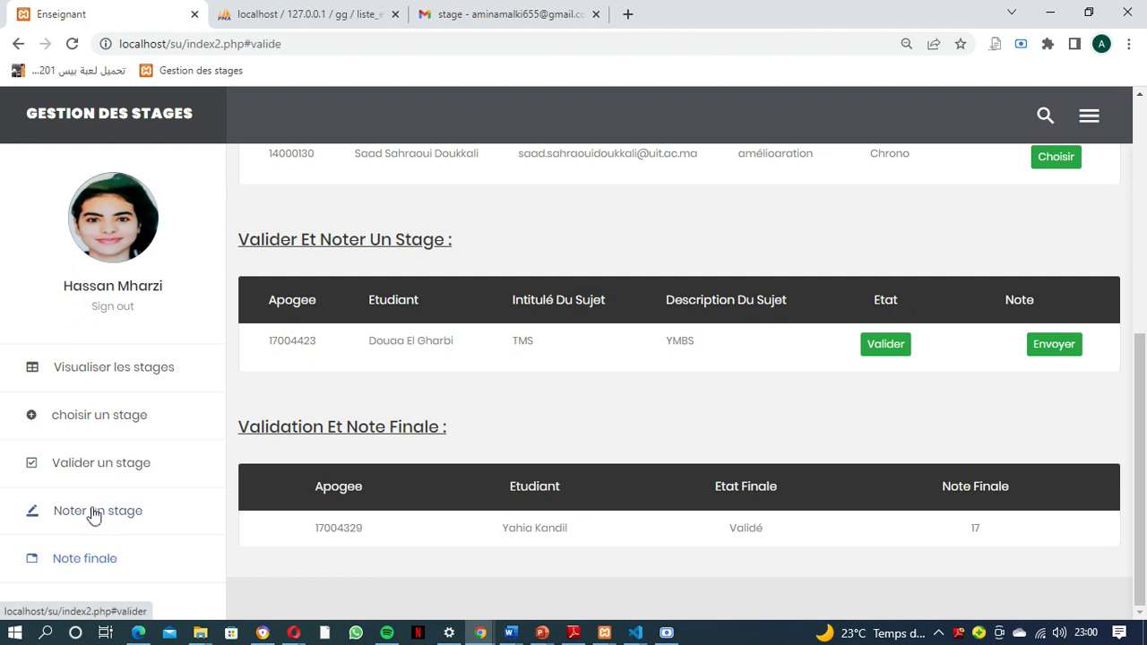
Browse the teacher sidebar sections, then sign out of the teacher space
click(93, 419)
click(95, 378)
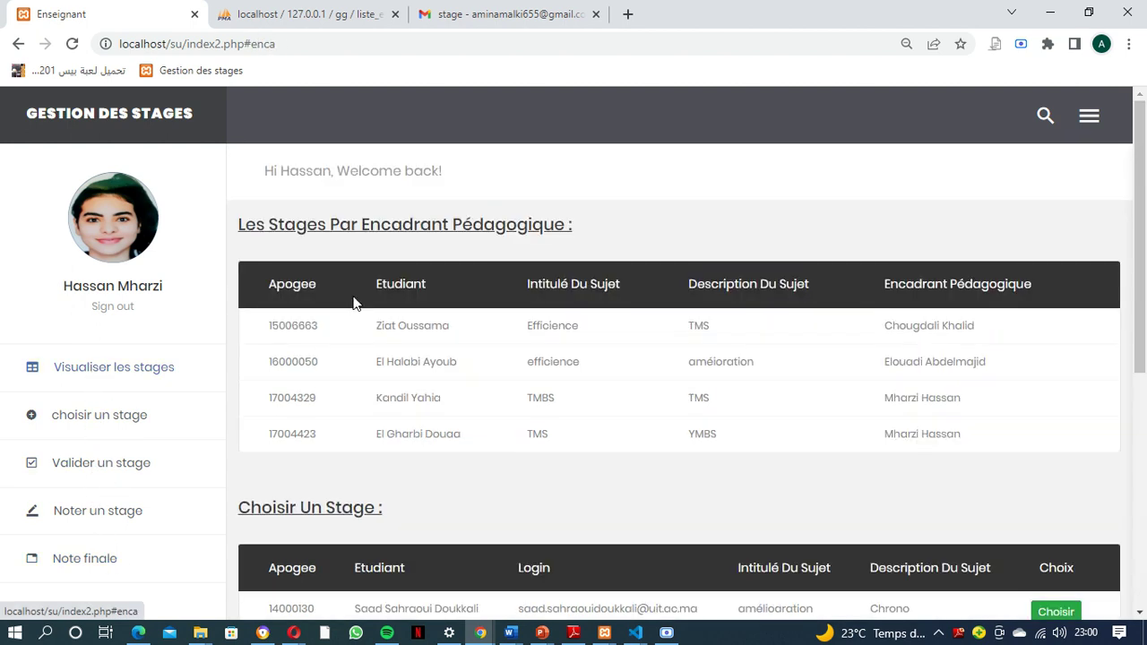
click(1089, 118)
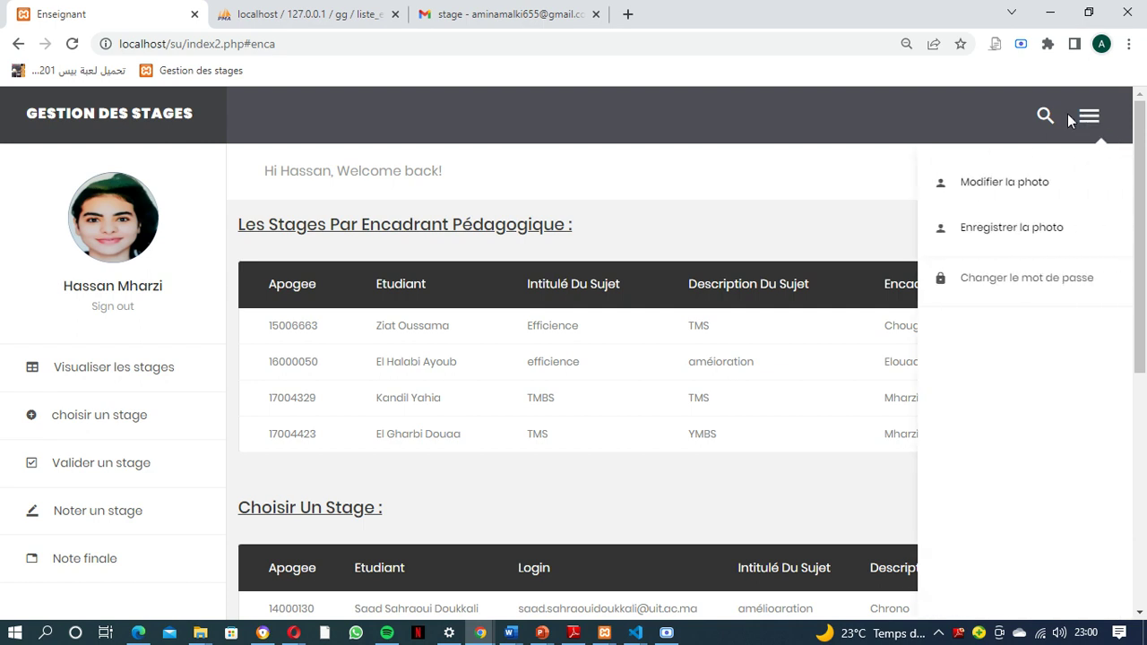
click(629, 188)
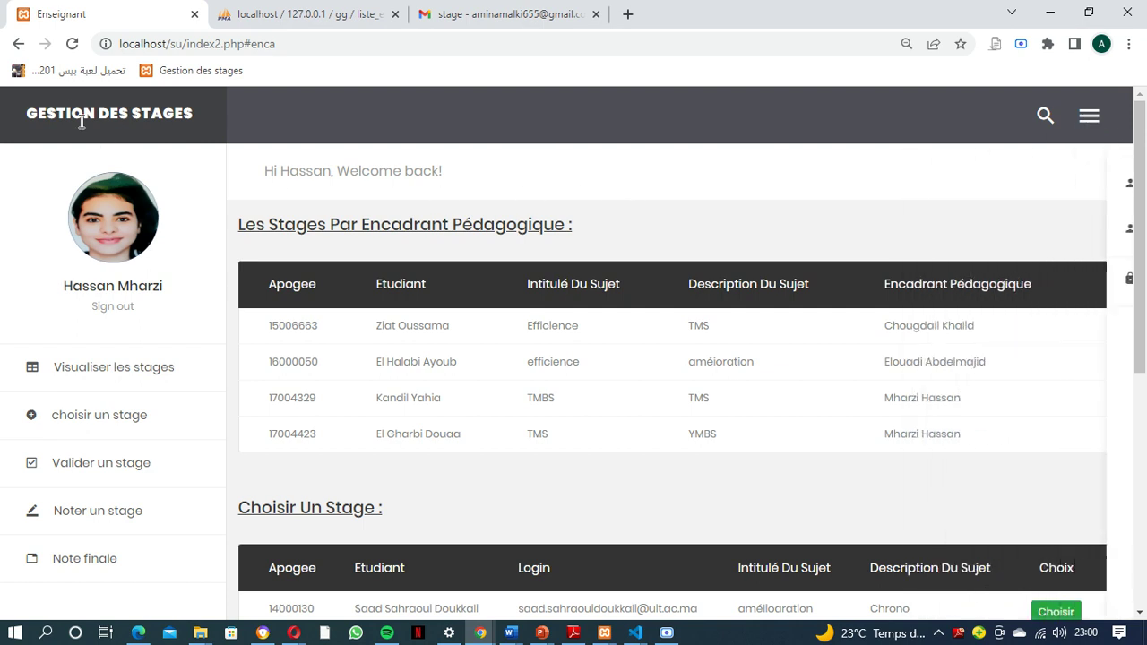
click(108, 310)
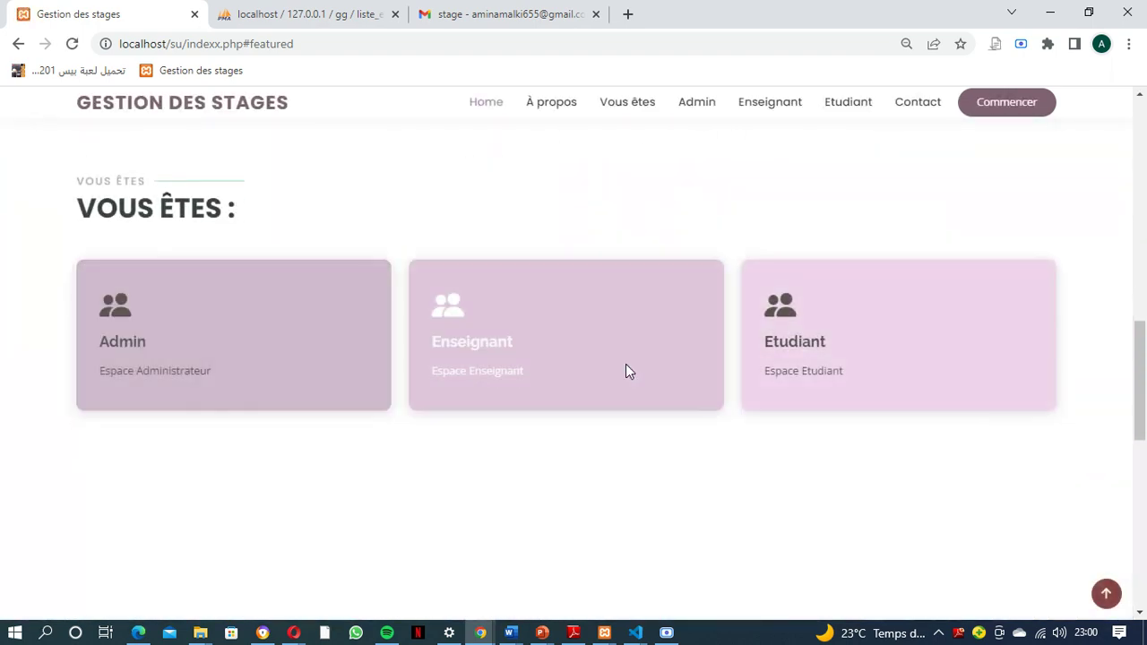
Log in as Admin with the saved email and the account password
click(118, 359)
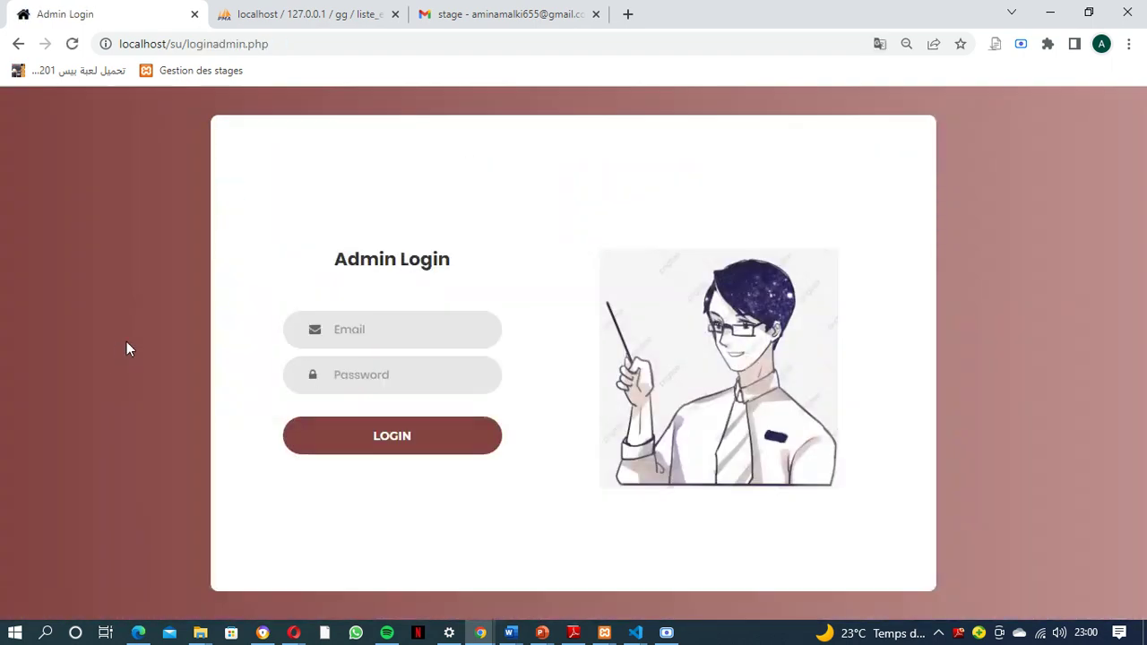
click(375, 329)
click(401, 369)
click(388, 375)
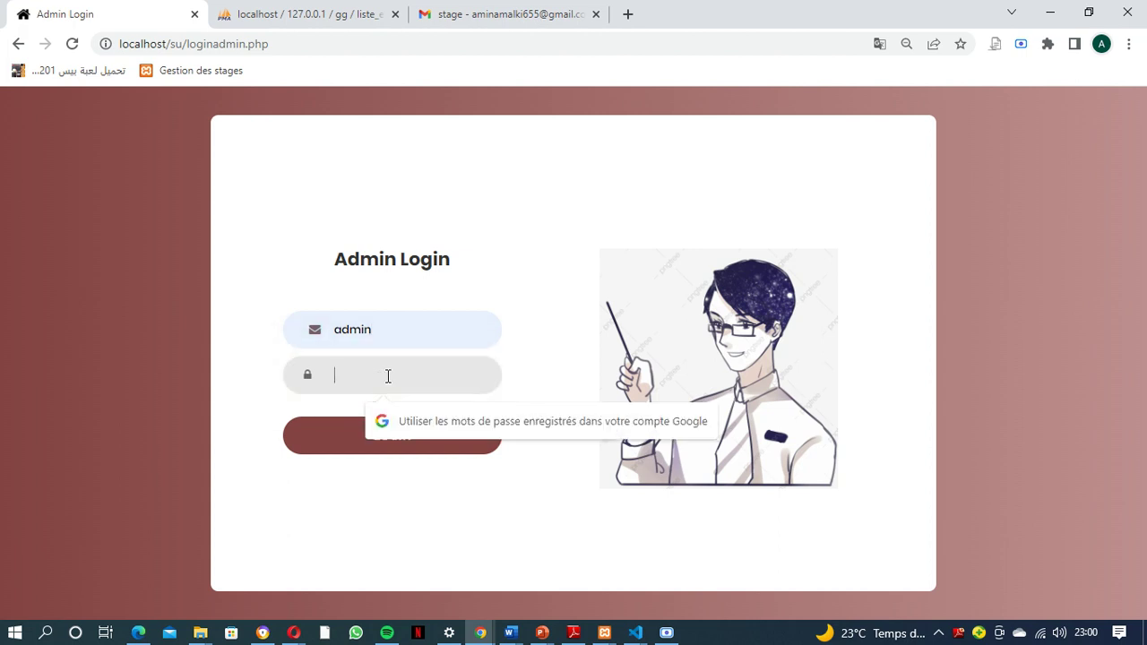
text(ad)
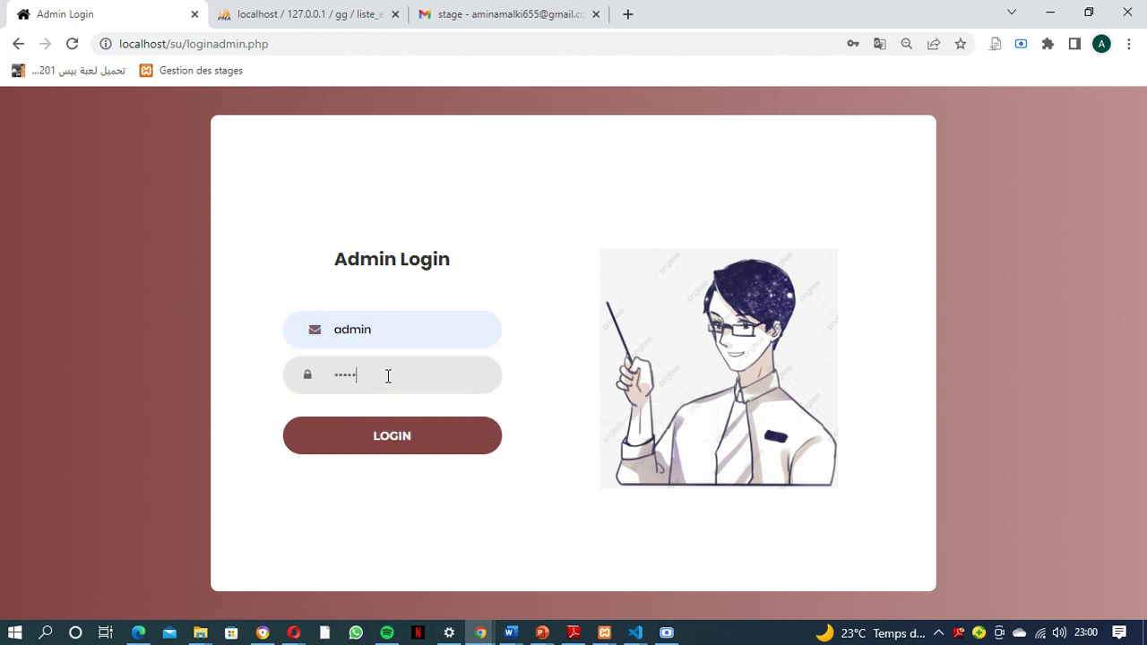
click(381, 429)
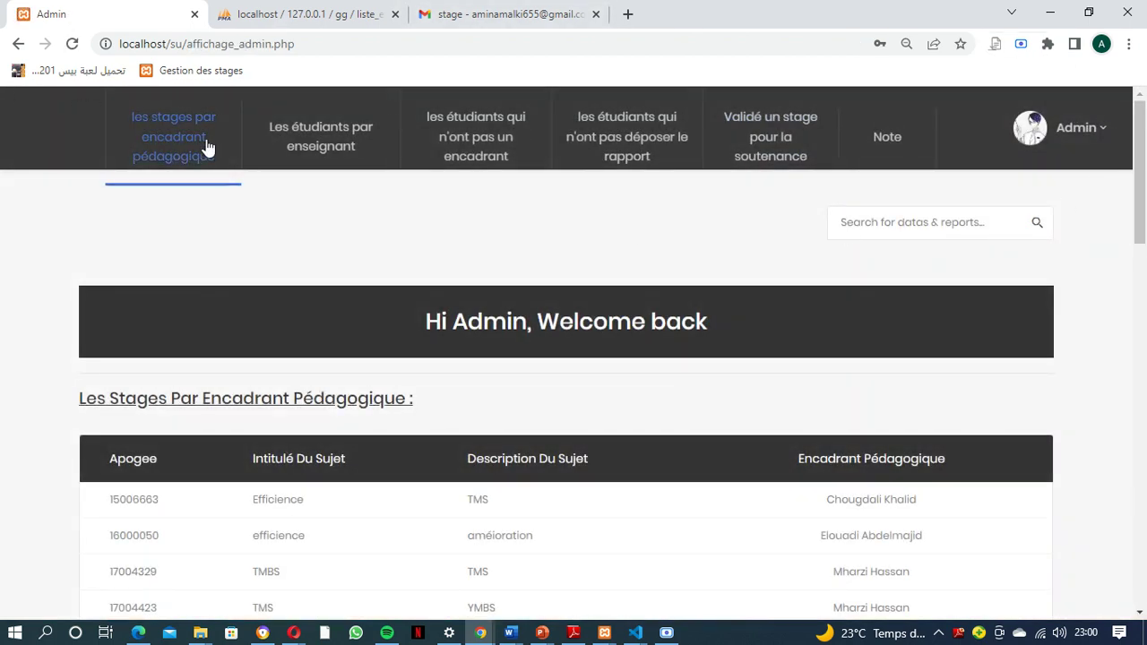
click(208, 146)
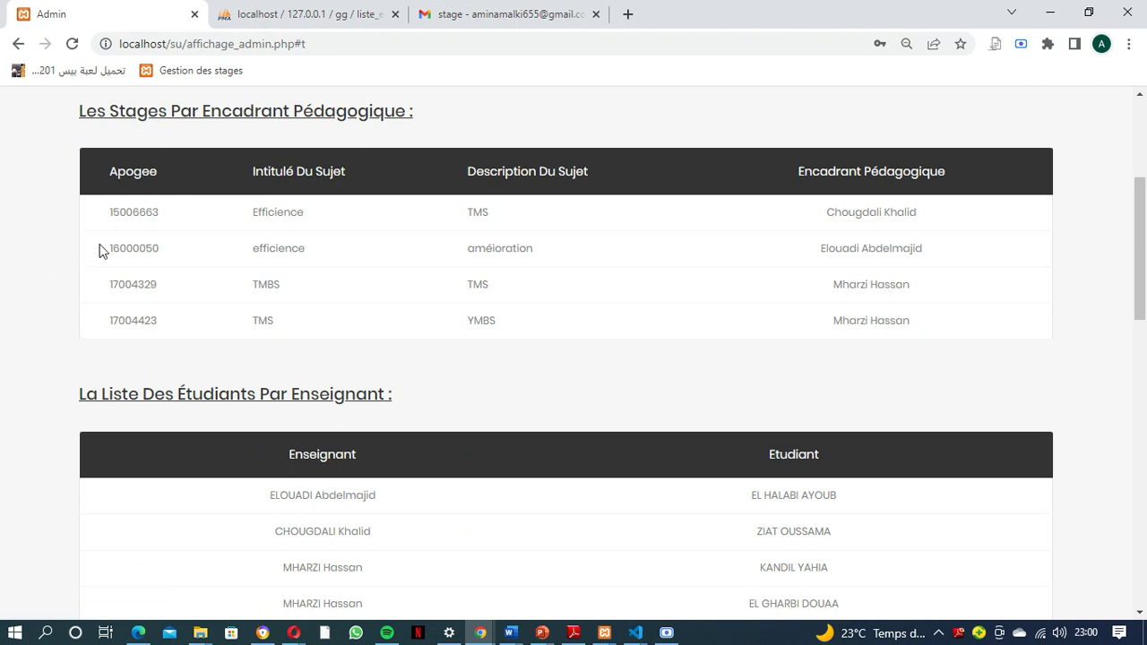
key(alt+Left)
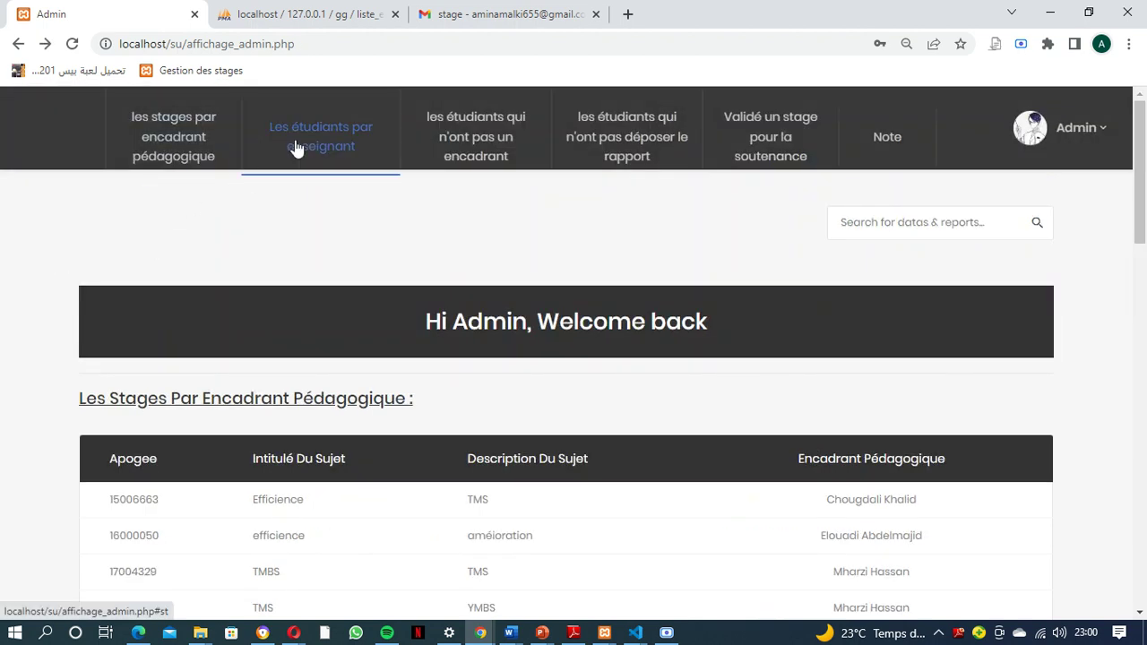
click(301, 151)
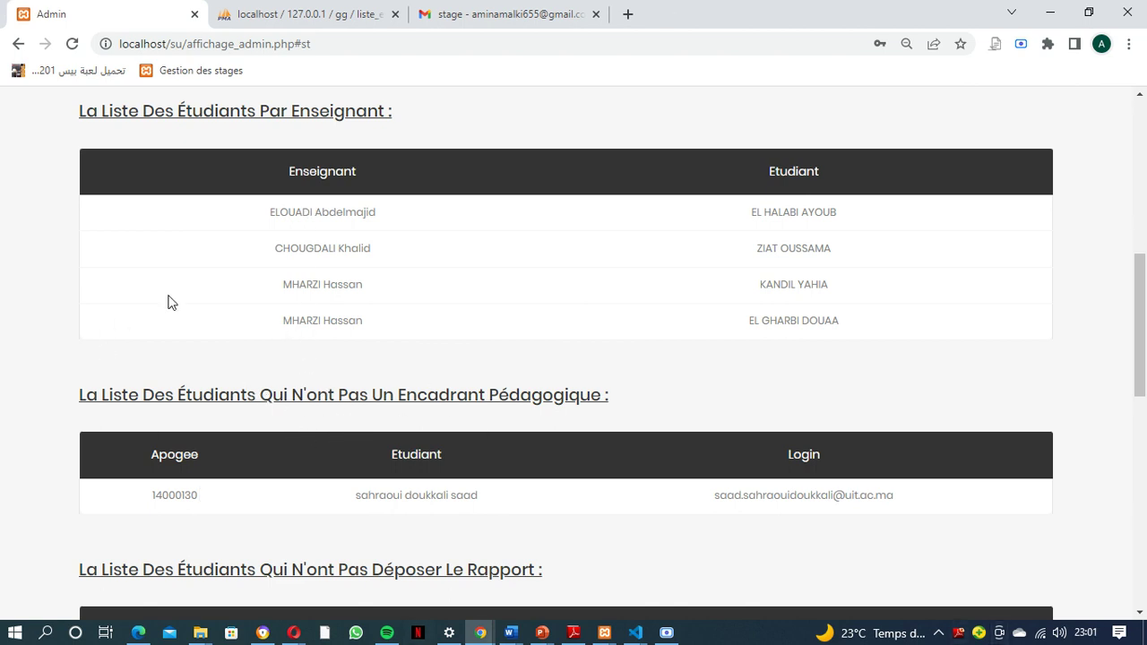
scroll(593, 478, down, 2)
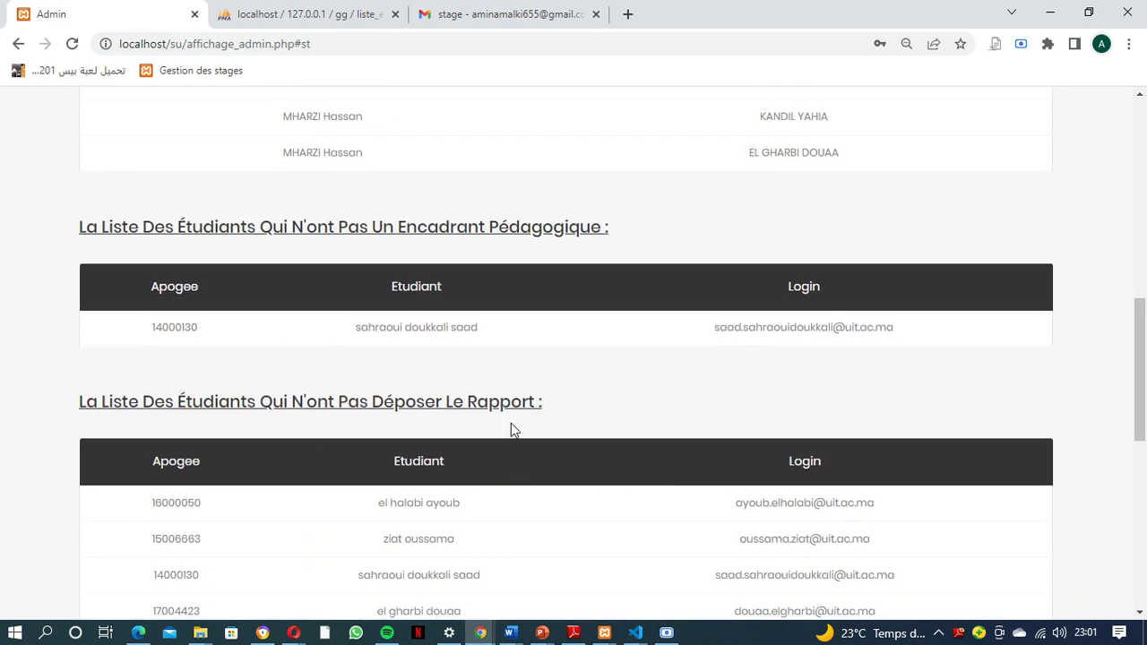
scroll(430, 435, down, 1)
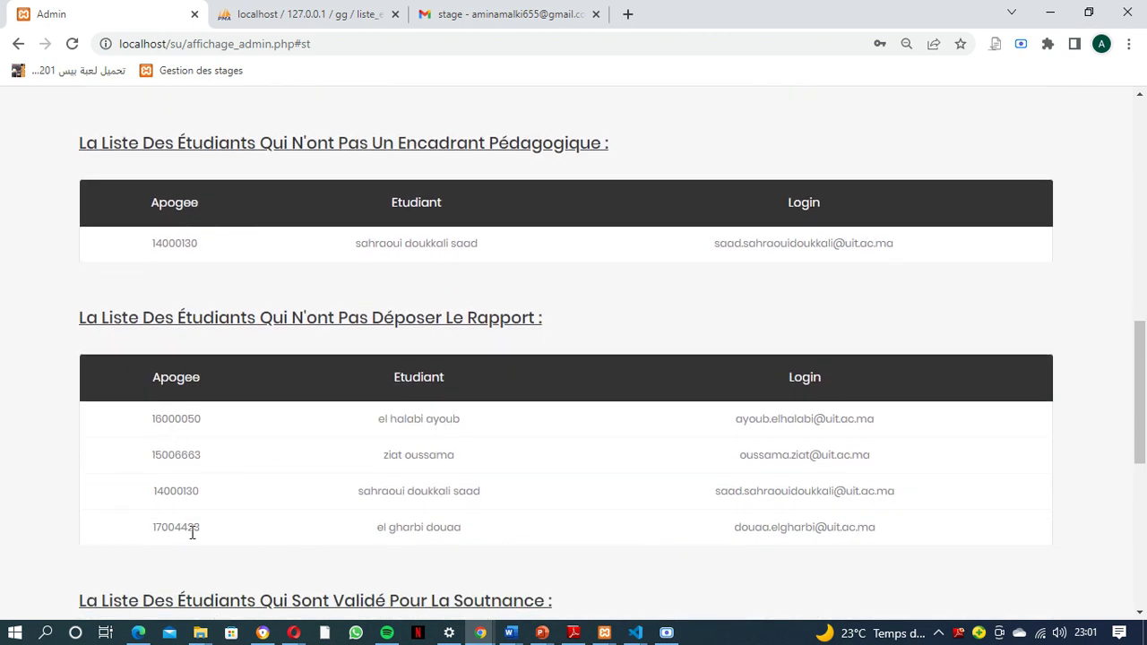
scroll(191, 534, down, 2)
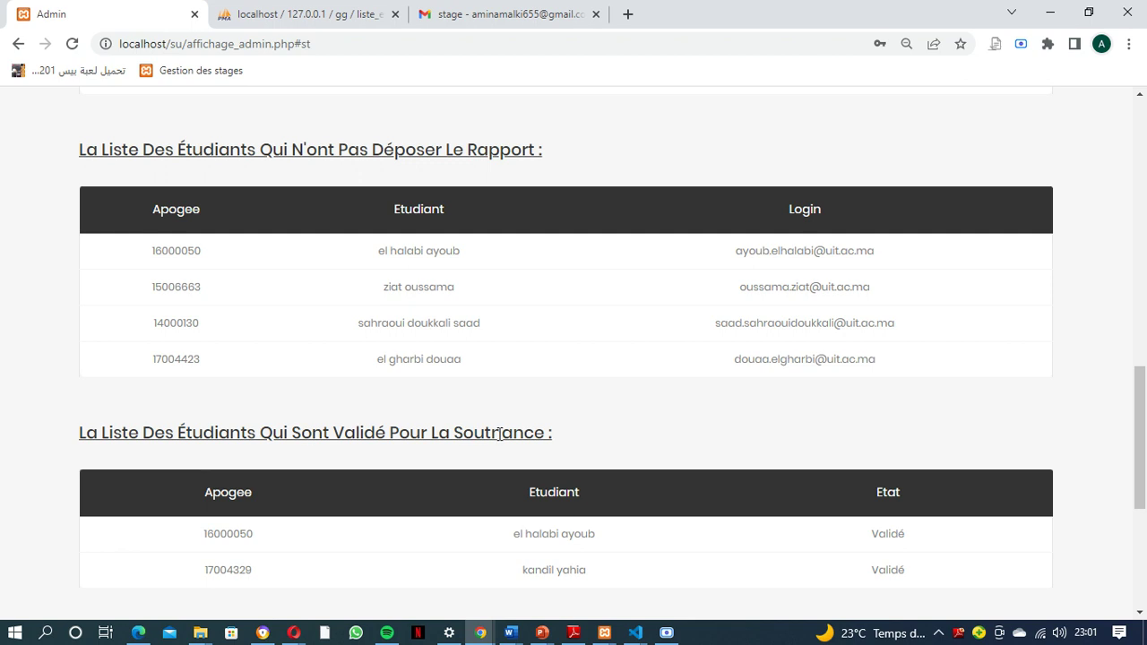
scroll(468, 477, down, 1)
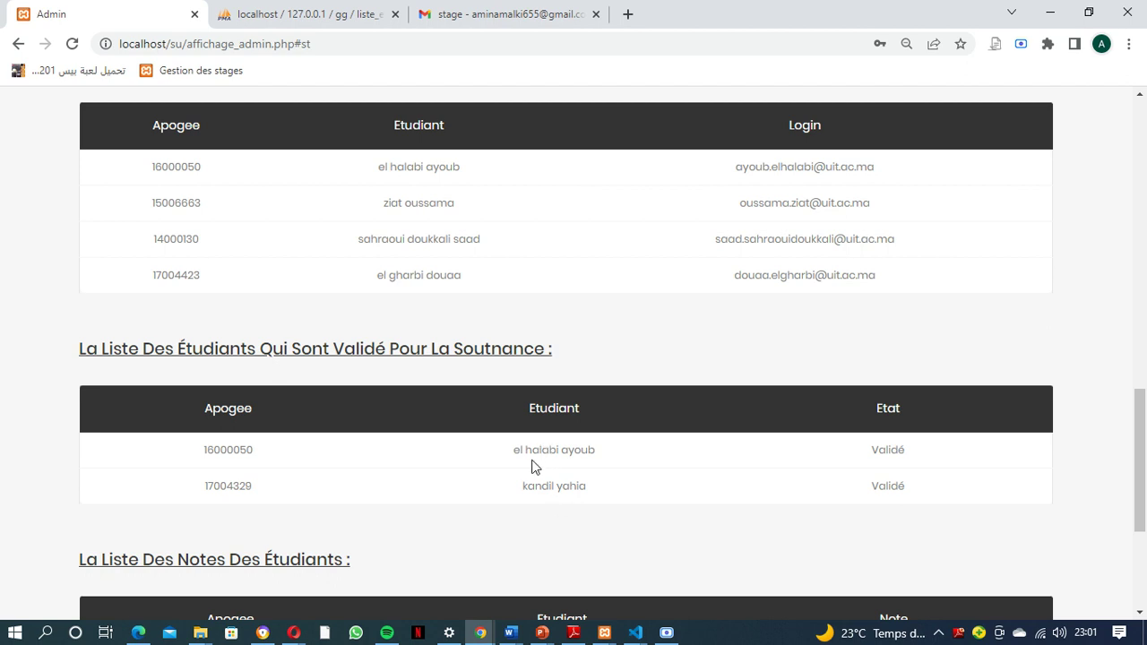
scroll(532, 466, down, 2)
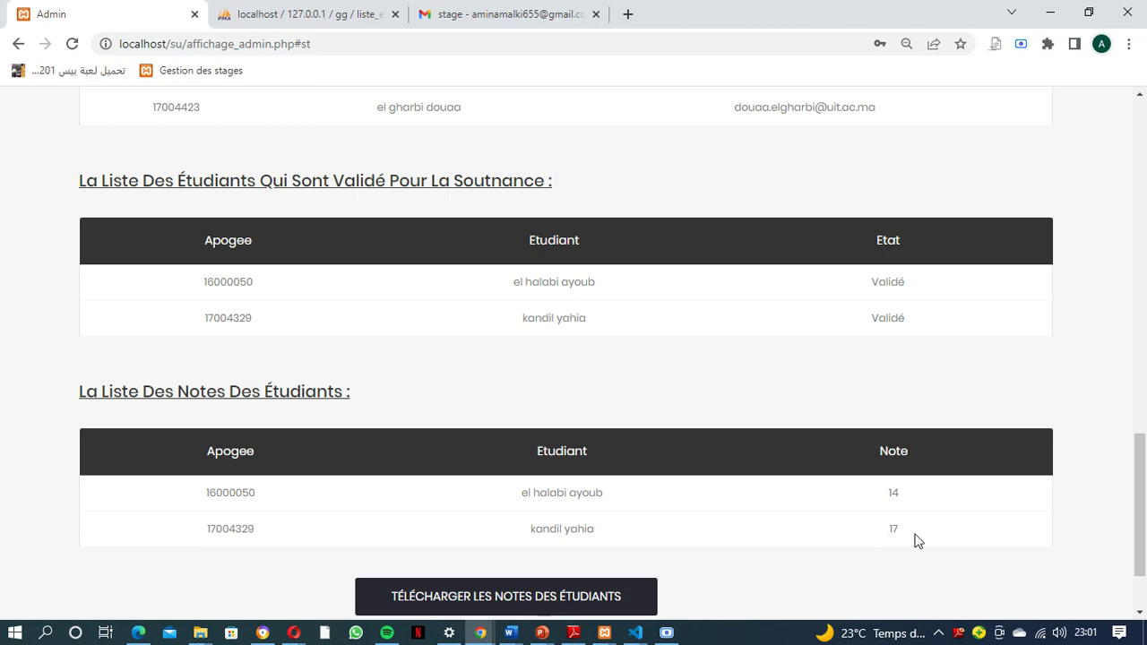
scroll(484, 502, up, 15)
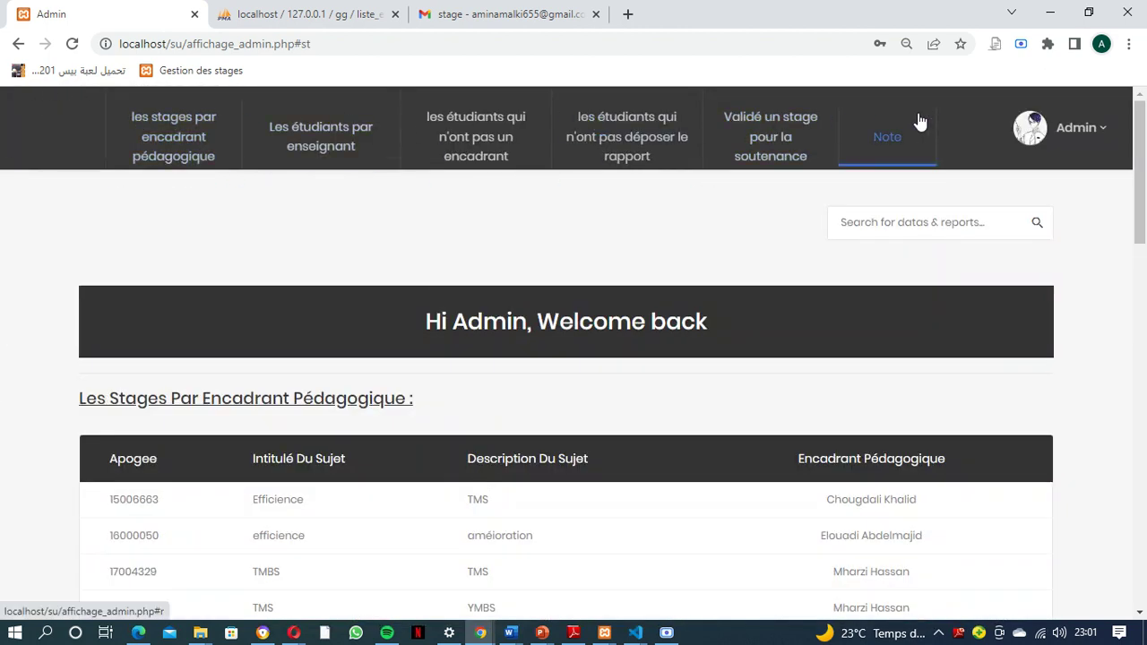
Export the students' grades from the admin page's bottom link as fichier (10).csv
click(1099, 154)
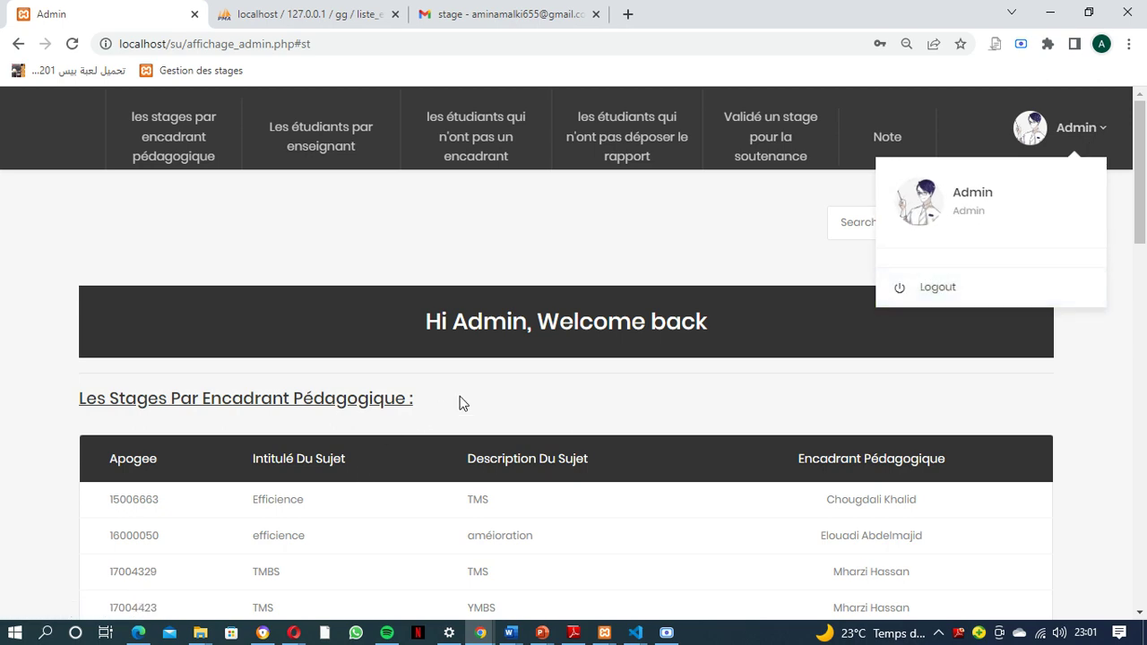
scroll(460, 402, down, 13)
scroll(458, 422, down, 2)
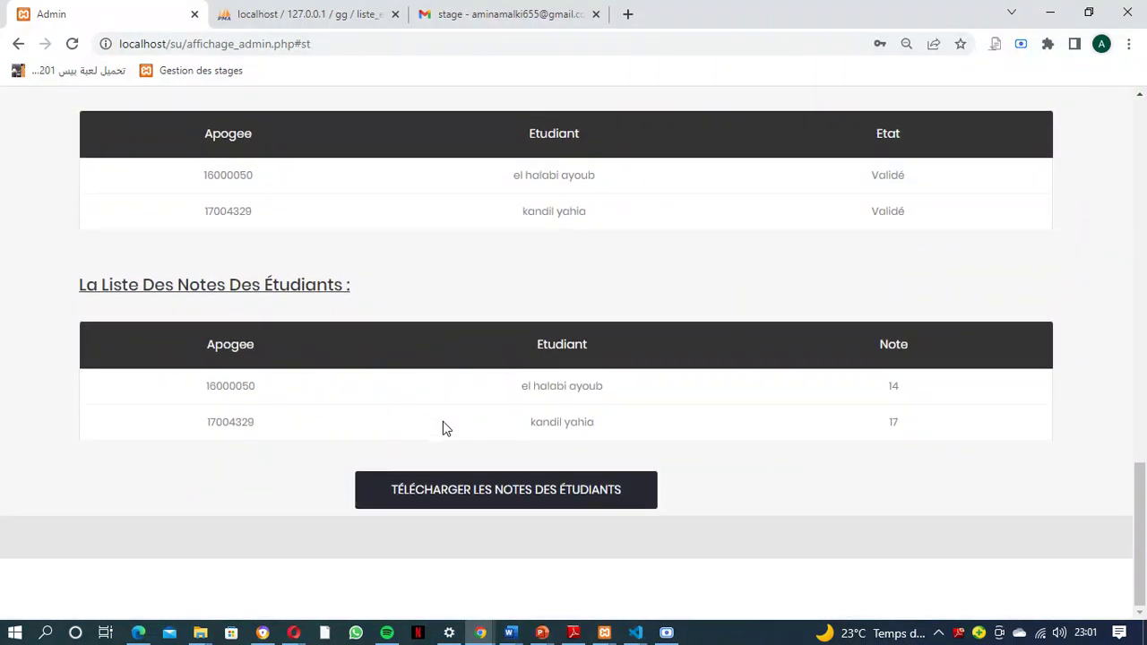
click(509, 493)
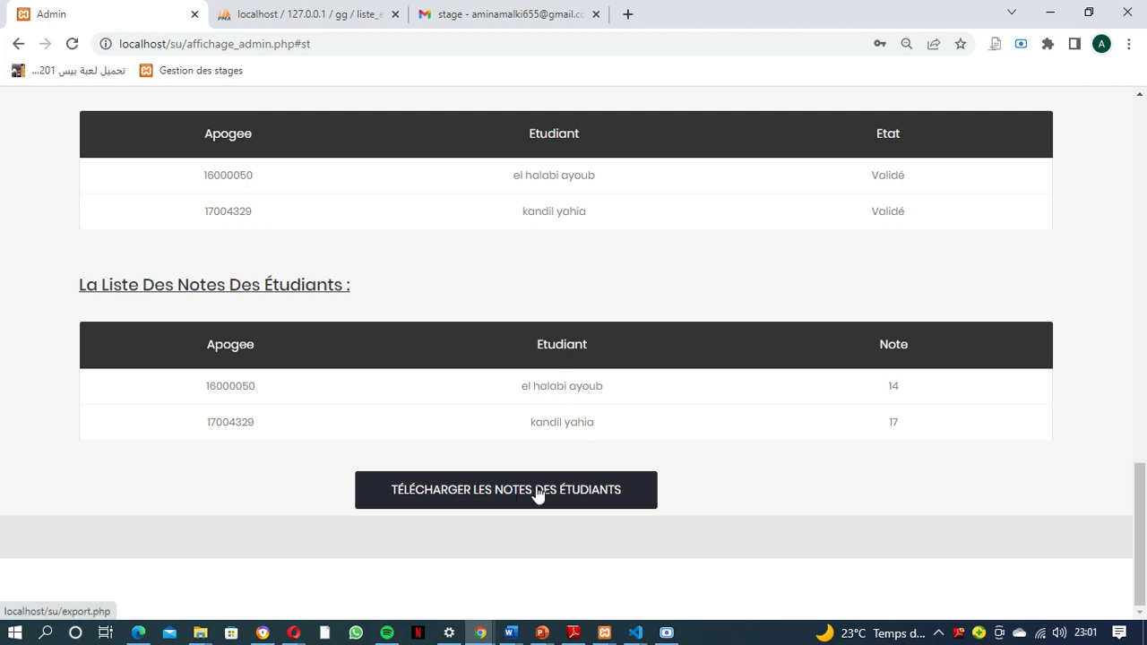
click(538, 496)
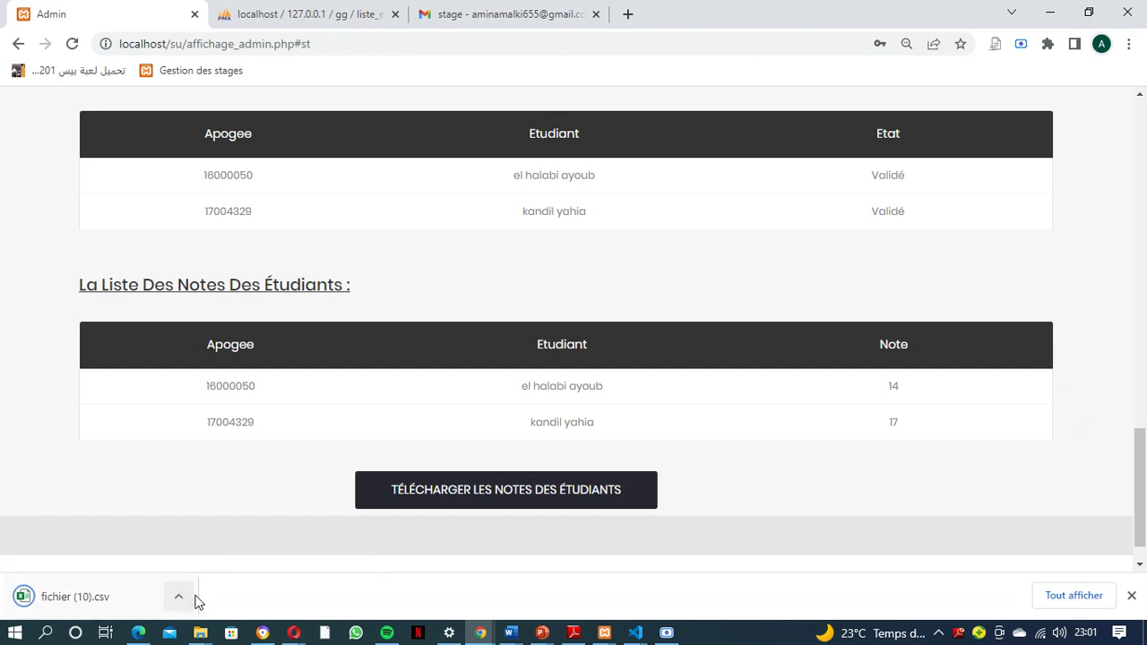
click(178, 597)
Review fichier (10).csv's apogee and Note columns in Excel, then minimize Excel
click(223, 499)
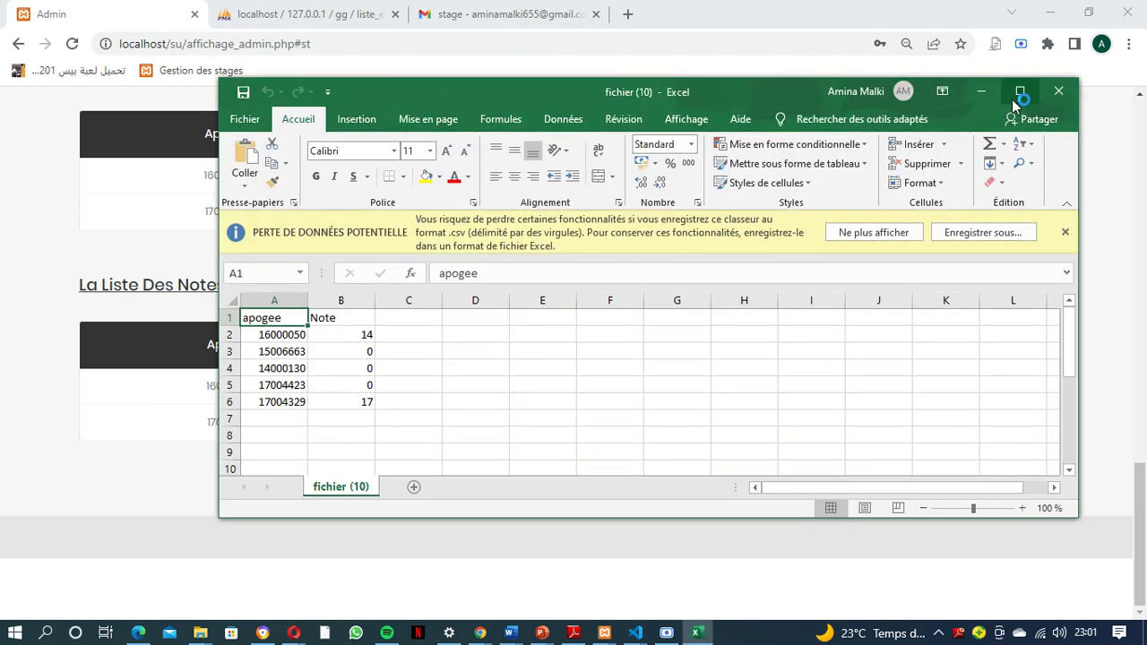
click(981, 91)
scroll(940, 310, up, 20)
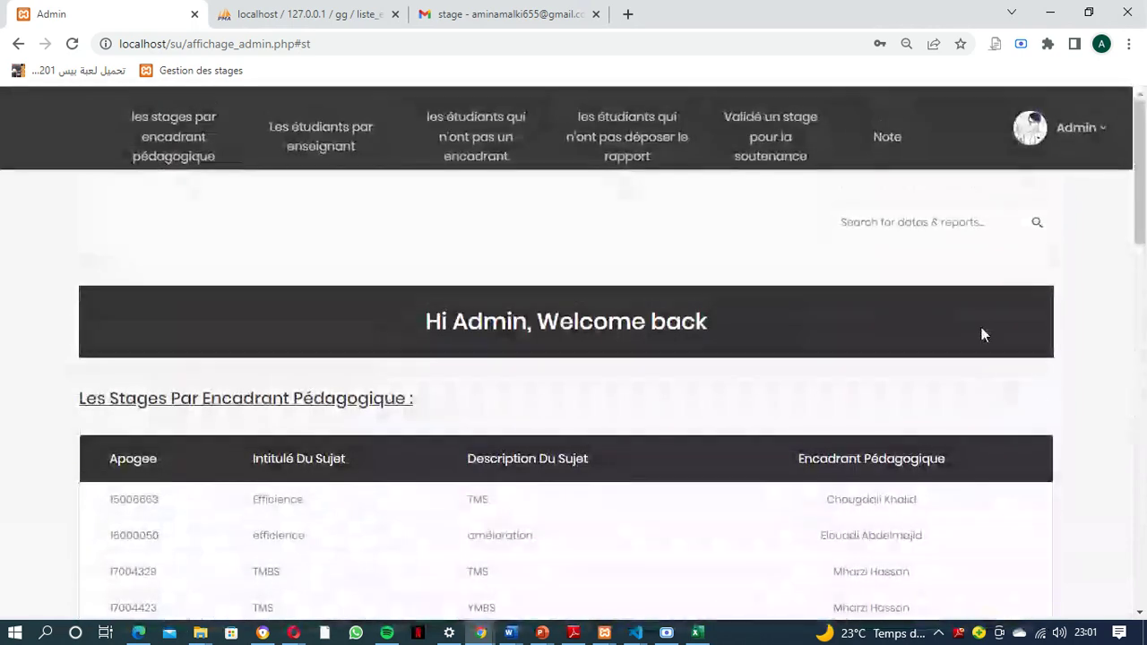
Log out through the Admin dropdown and scroll through the public Welcome home page
click(1100, 131)
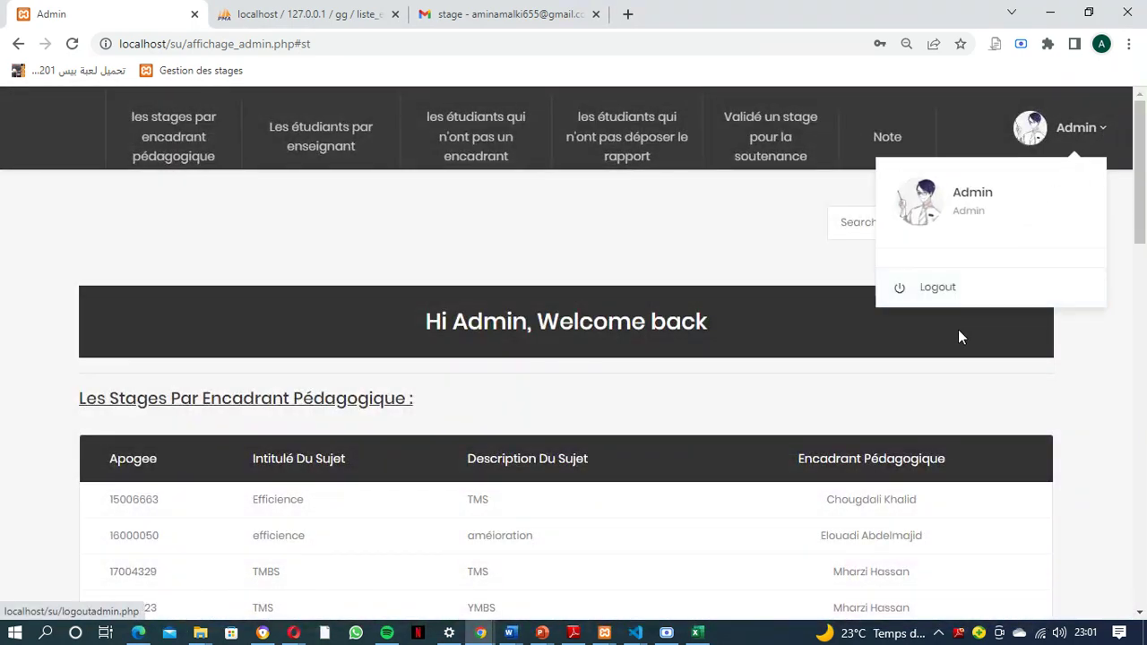
click(945, 298)
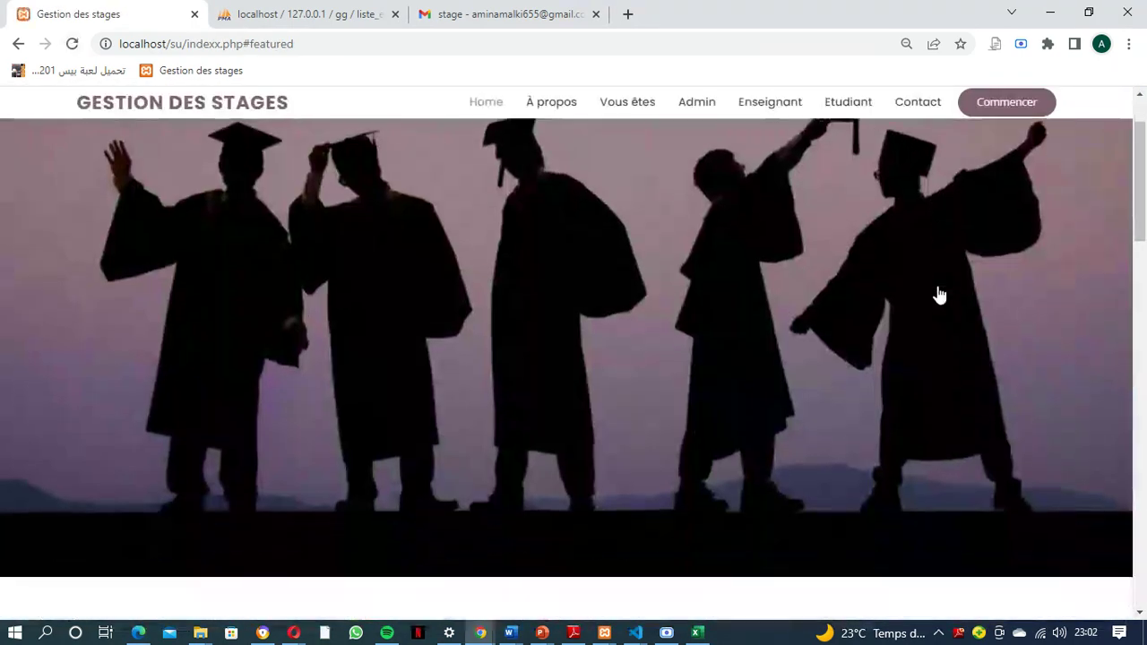
scroll(603, 431, up, 10)
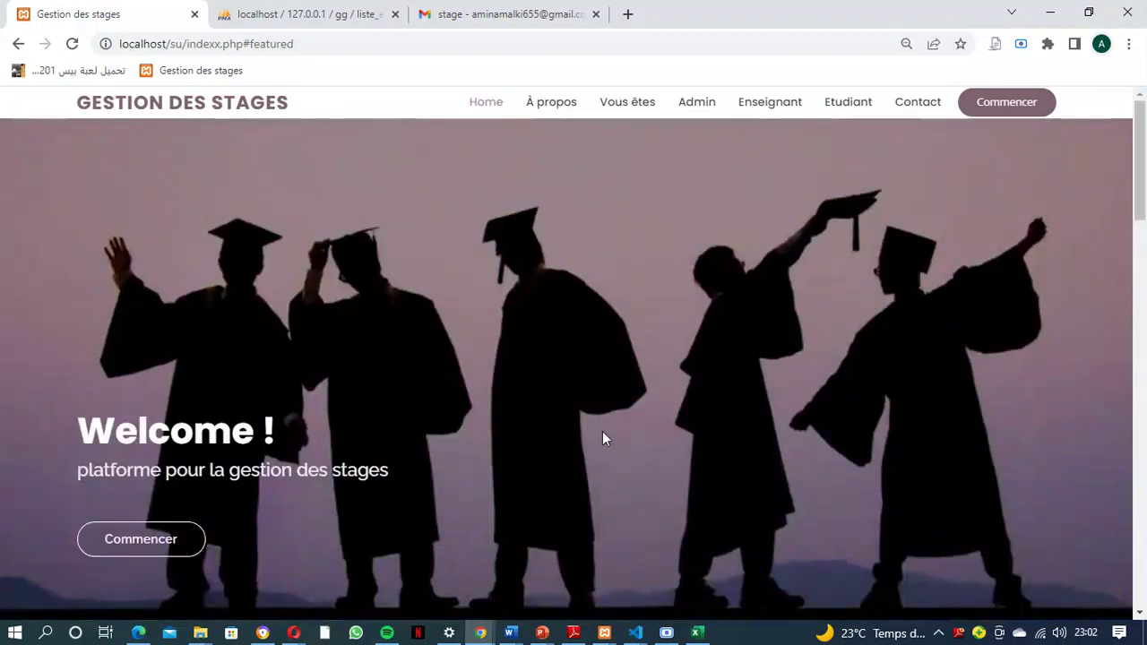
scroll(602, 438, down, 20)
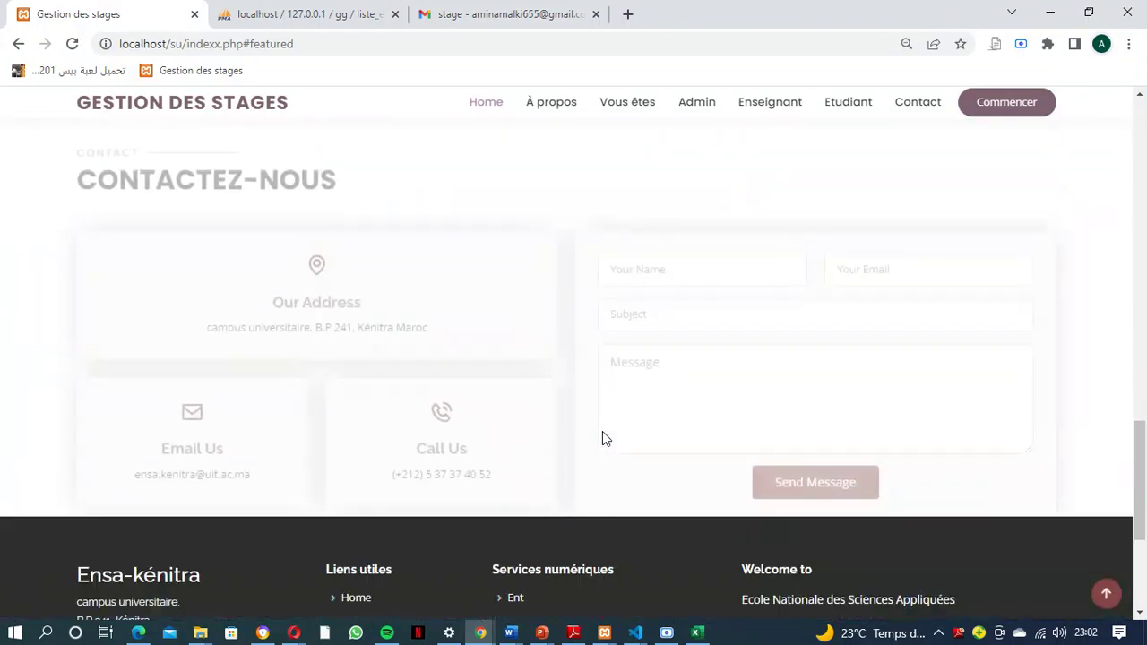
scroll(605, 439, up, 10)
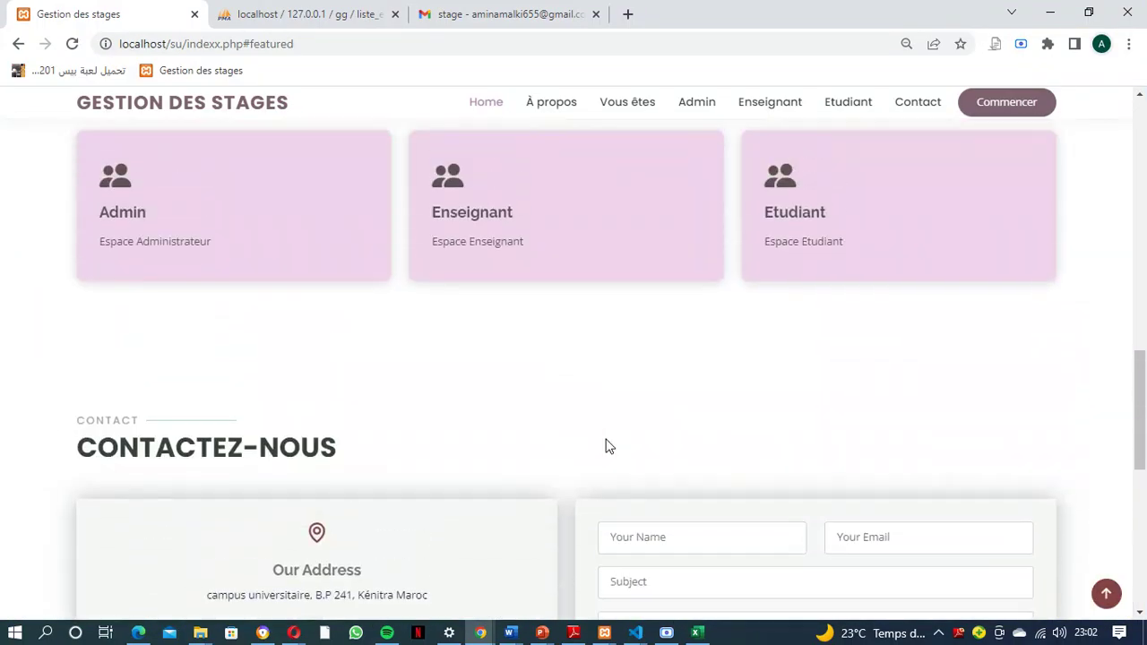
scroll(607, 448, up, 8)
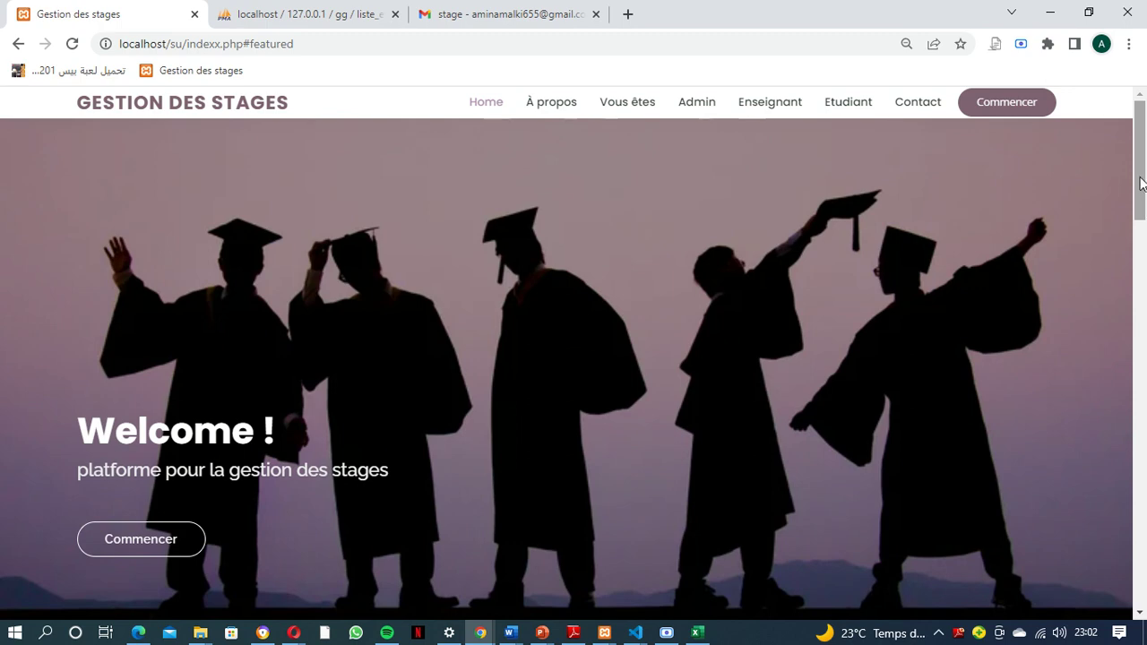
click(664, 637)
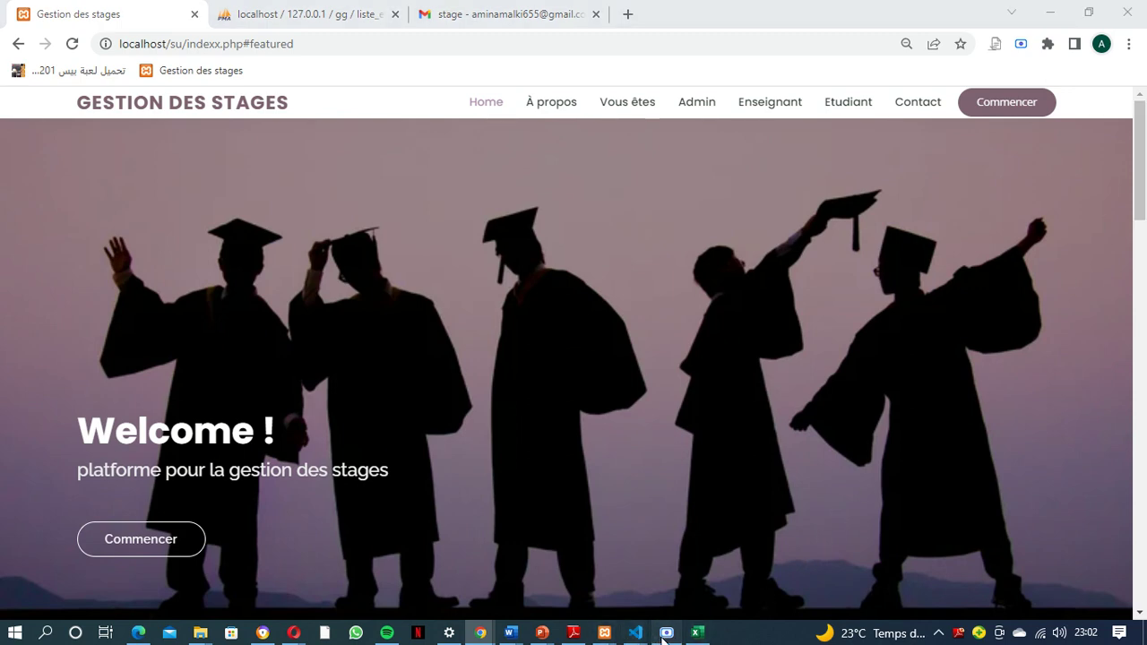